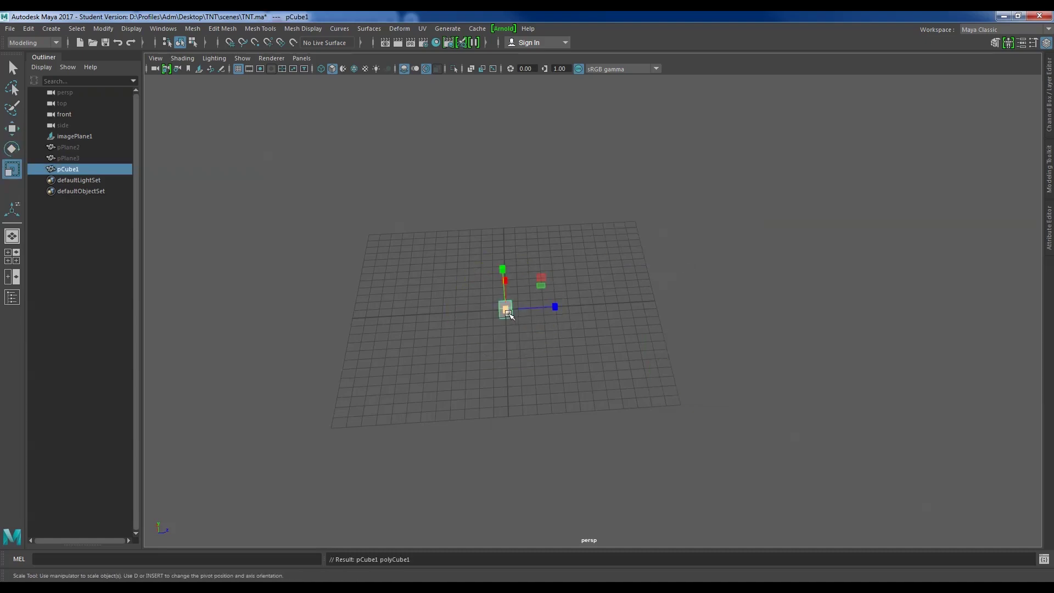
- Enlarge the cube and move it upward
mouse_move(508, 314)
mouse_down()
mouse_move(751, 261)
mouse_move(706, 301)
mouse_up()
scroll(706, 301, down, 3)
key(w)
drag(530, 236, 547, 192)
- Select all of the cube's edges and bevel them with Ctrl+B
right_drag(546, 192, 560, 285)
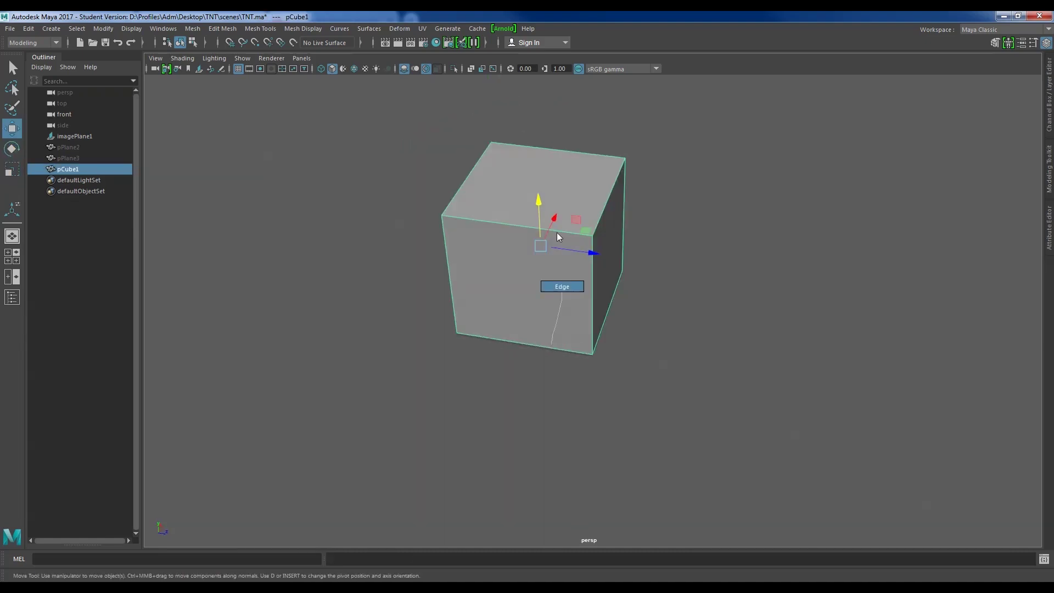
drag(299, 159, 659, 245)
key(ctrl+b)
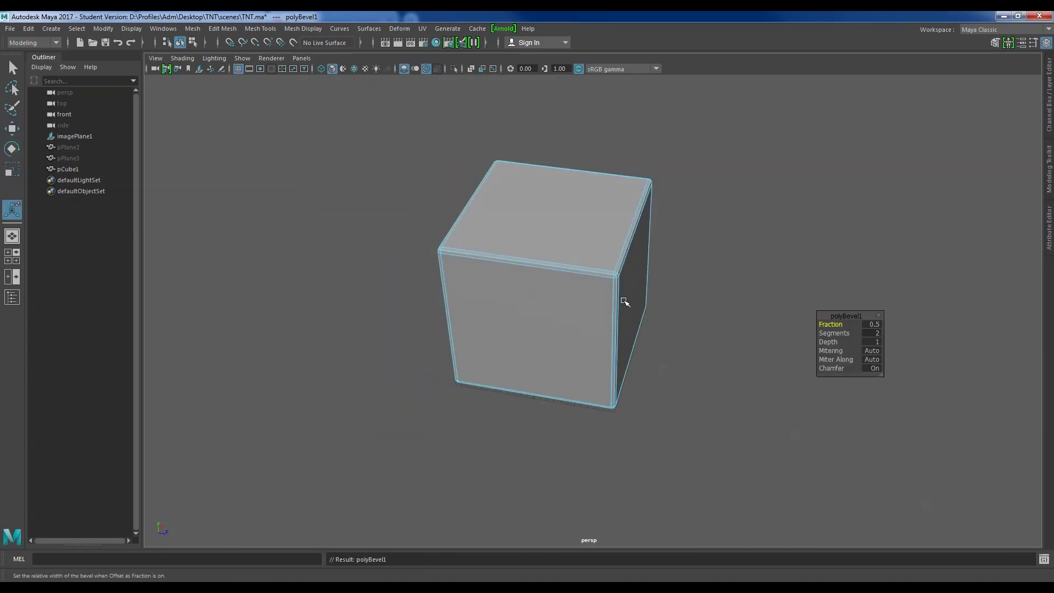
key(q)
key(f)
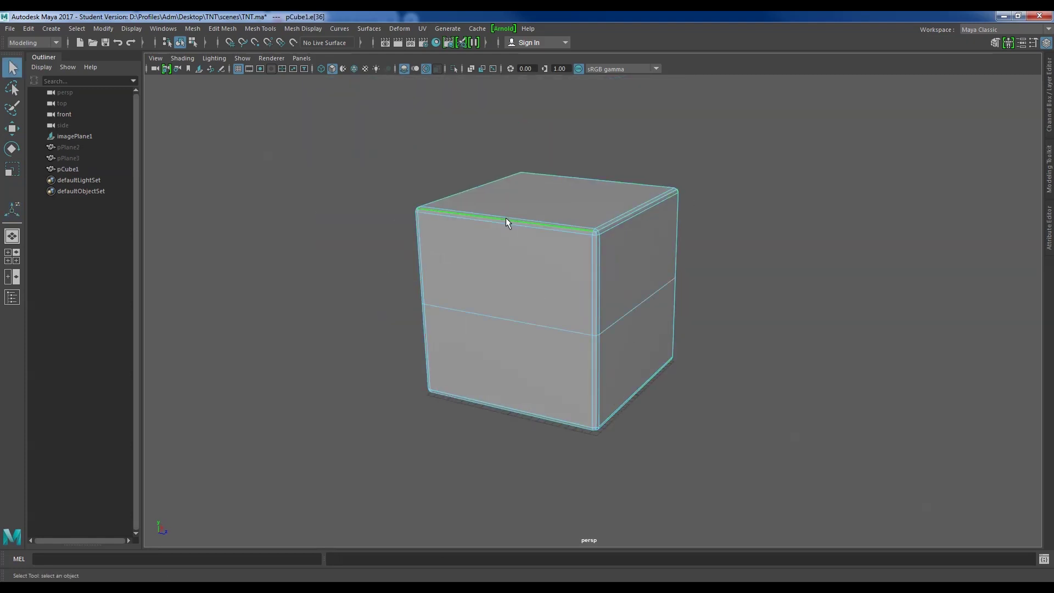
- Insert edge loops across the cube, including two horizontal loops
click(563, 336)
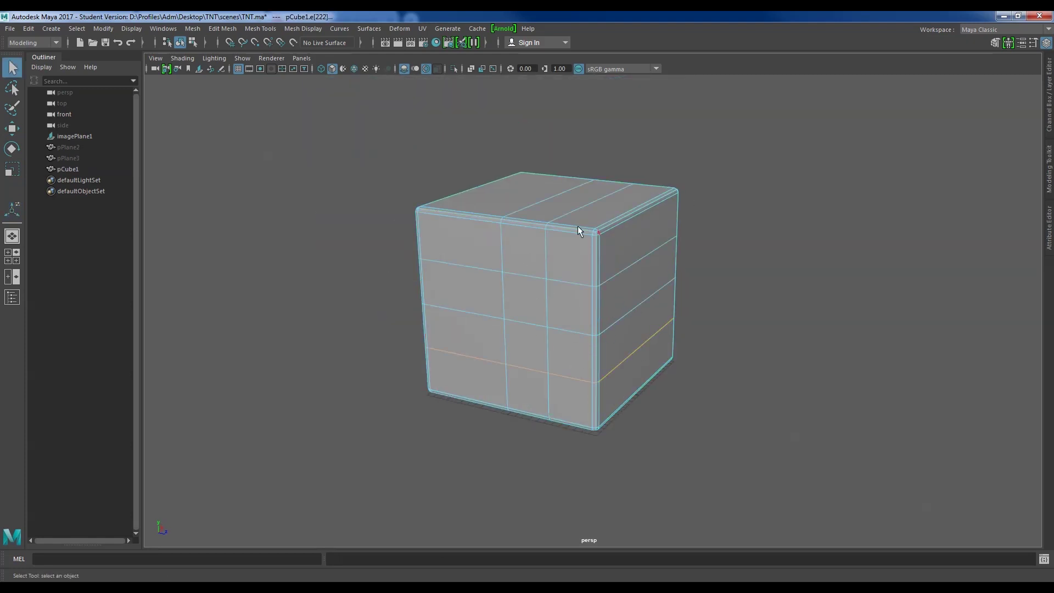
mouse_move(630, 357)
alt+mouse_down()
mouse_move(569, 367)
mouse_move(626, 360)
mouse_move(611, 331)
alt+mouse_up()
key(F8)
alt+drag(662, 361, 636, 289)
key(F10)
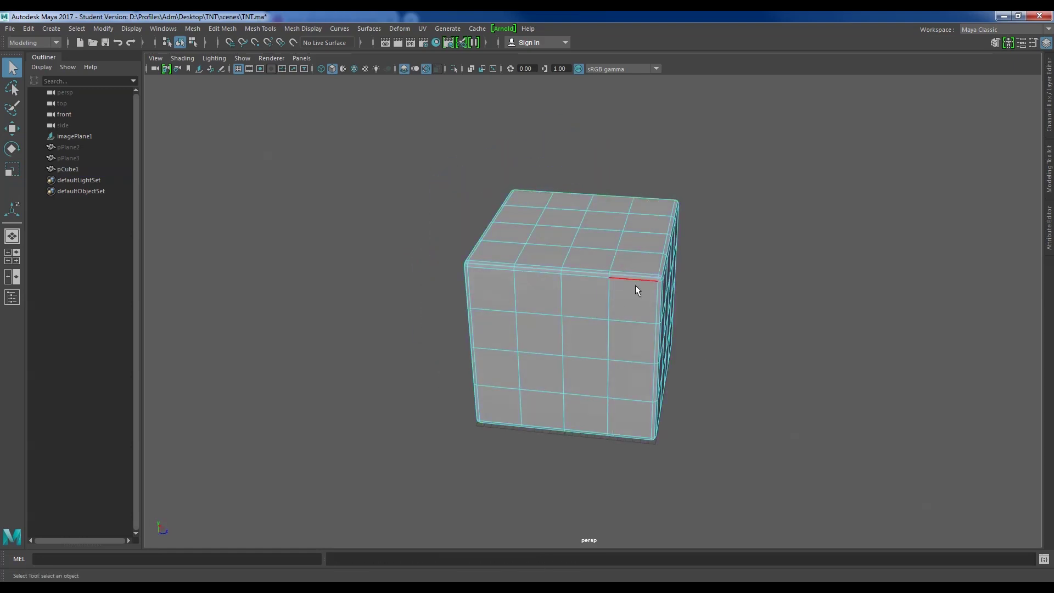
click(522, 289)
click(488, 404)
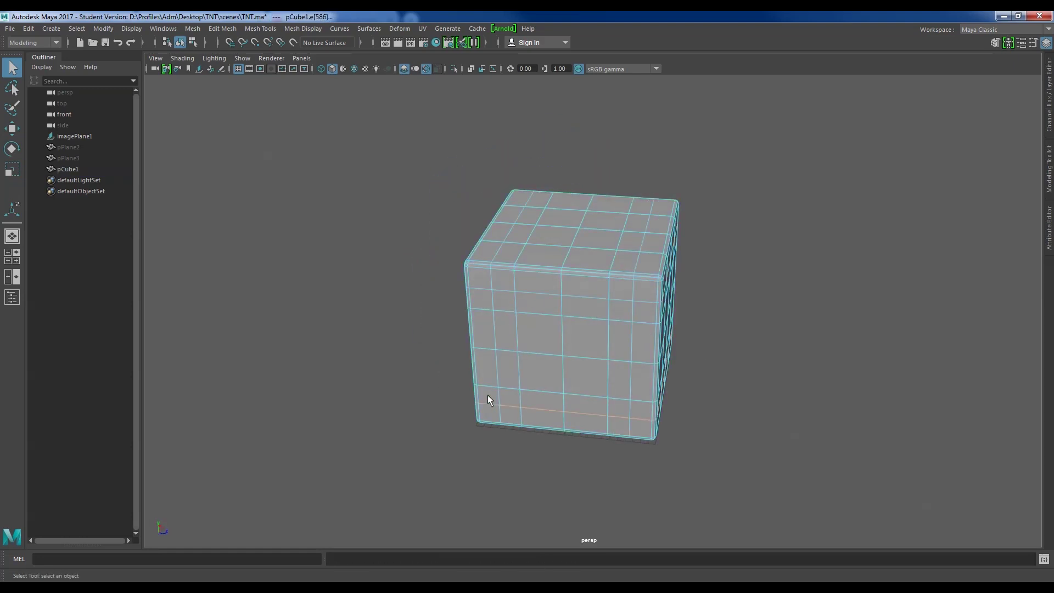
- Add two more edge loops around the cube and return to object selection
alt+drag(654, 357, 494, 305)
click(495, 305)
click(628, 301)
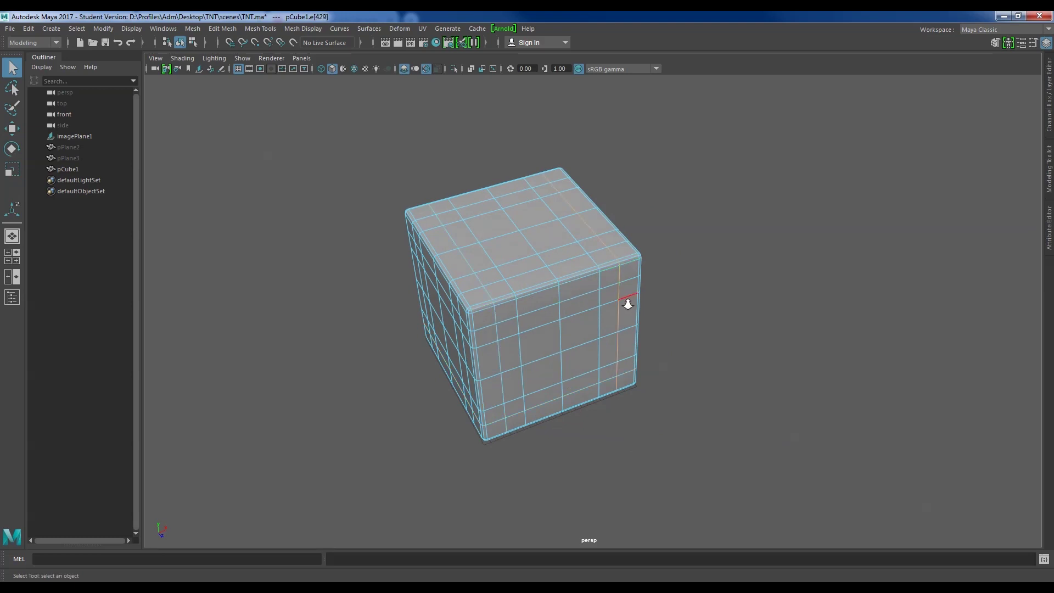
scroll(693, 317, down, 3)
key(F8)
- Orbit and zoom to inspect the bevelled cube from the front corner
alt+drag(693, 313, 597, 316)
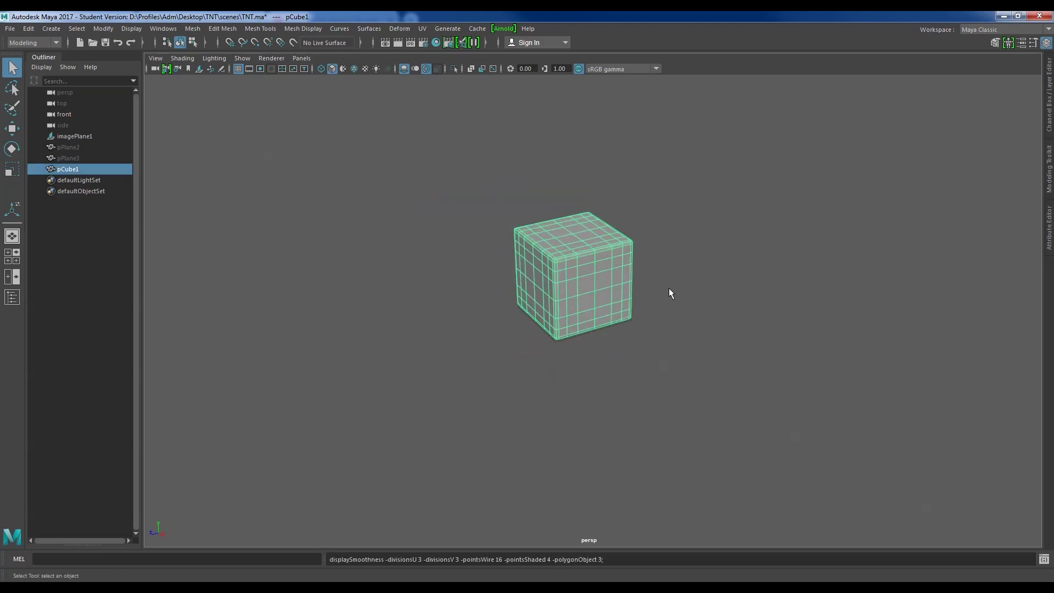
scroll(615, 287, up, 2)
scroll(582, 330, up, 2)
scroll(576, 406, up, 2)
alt+drag(576, 445, 461, 130)
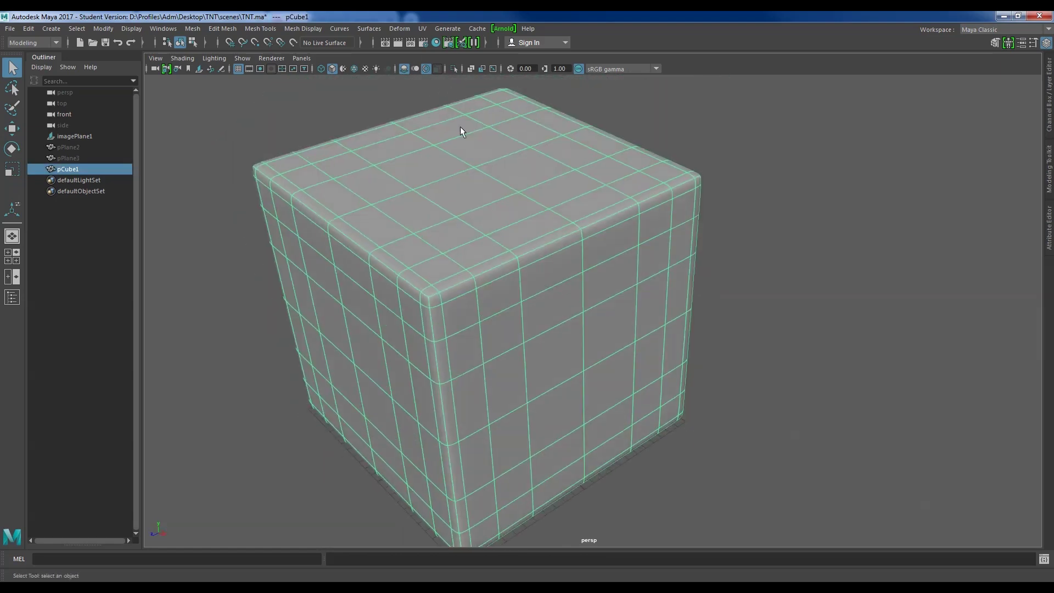
click(422, 28)
mouse_move(463, 501)
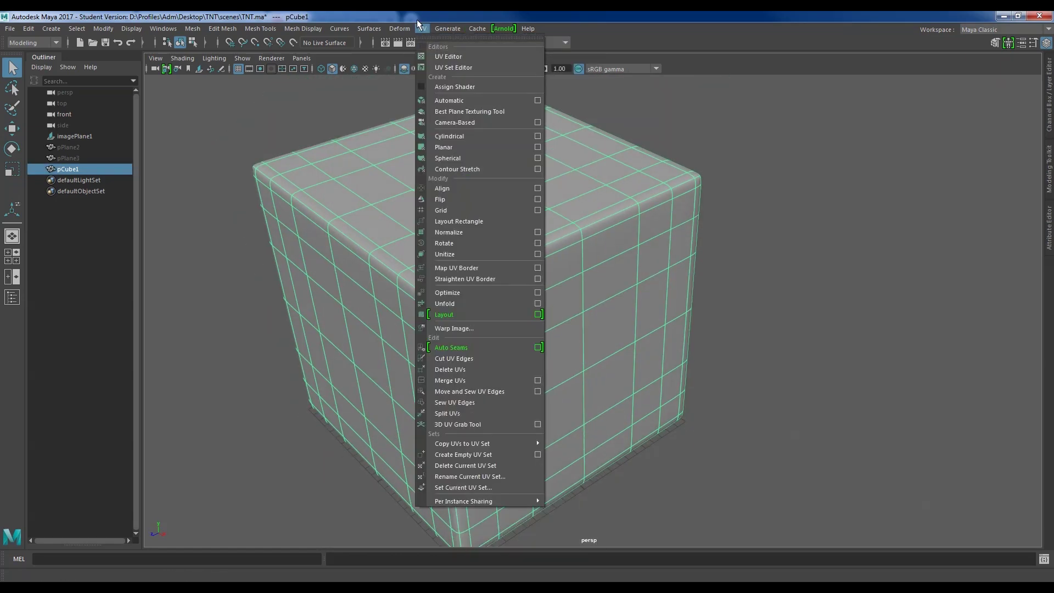
- Show the cube's UV layout in the UV Editor, zoomed to the 0–1 square
click(447, 57)
scroll(557, 401, down, 2)
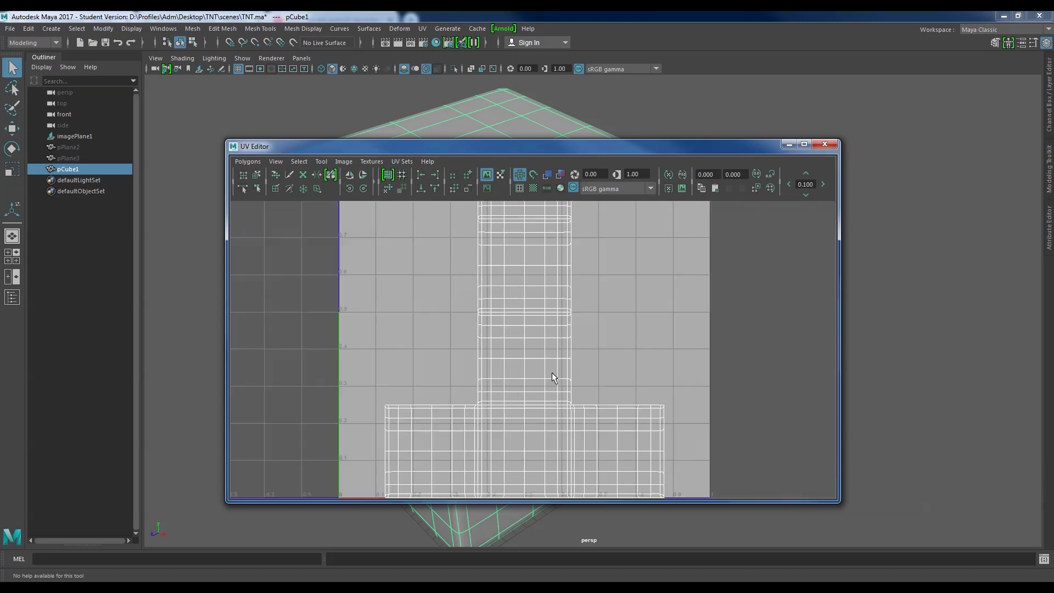
scroll(544, 373, down, 2)
scroll(532, 390, down, 2)
scroll(571, 406, down, 1)
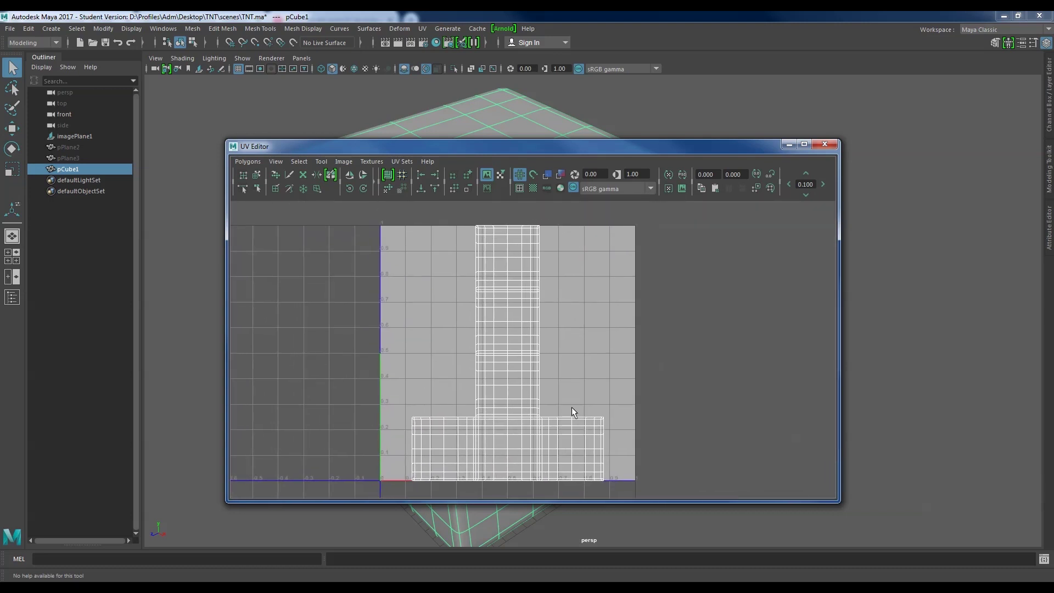
right_drag(536, 325, 536, 345)
scroll(951, 229, down, 5)
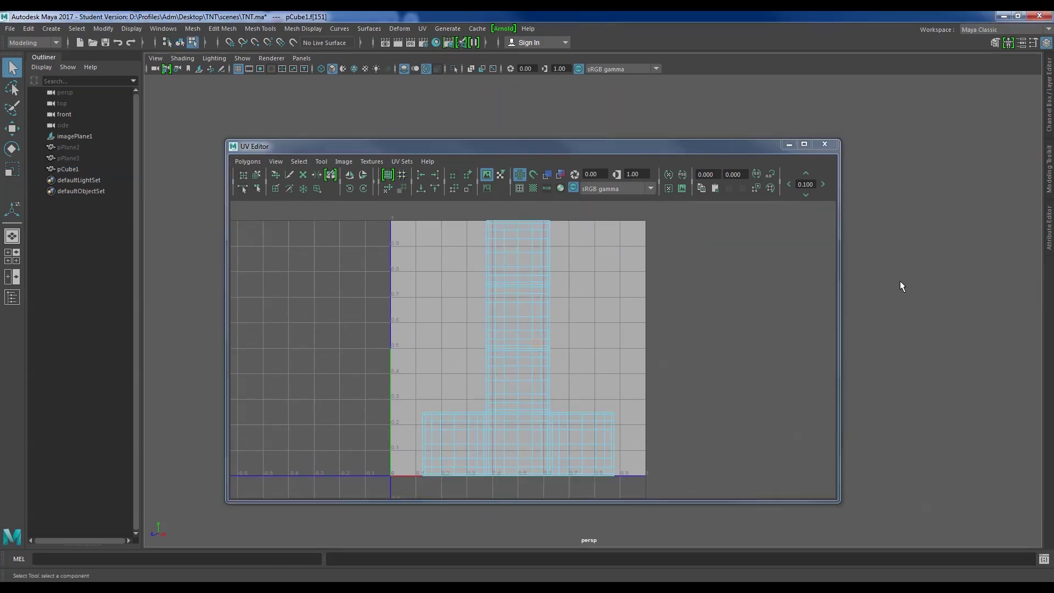
drag(549, 146, 344, 110)
- Smooth the cube mesh with 1 division from the Shift+right-click menu
mouse_move(824, 358)
alt+mouse_down()
mouse_move(679, 309)
mouse_move(292, 396)
alt+mouse_up()
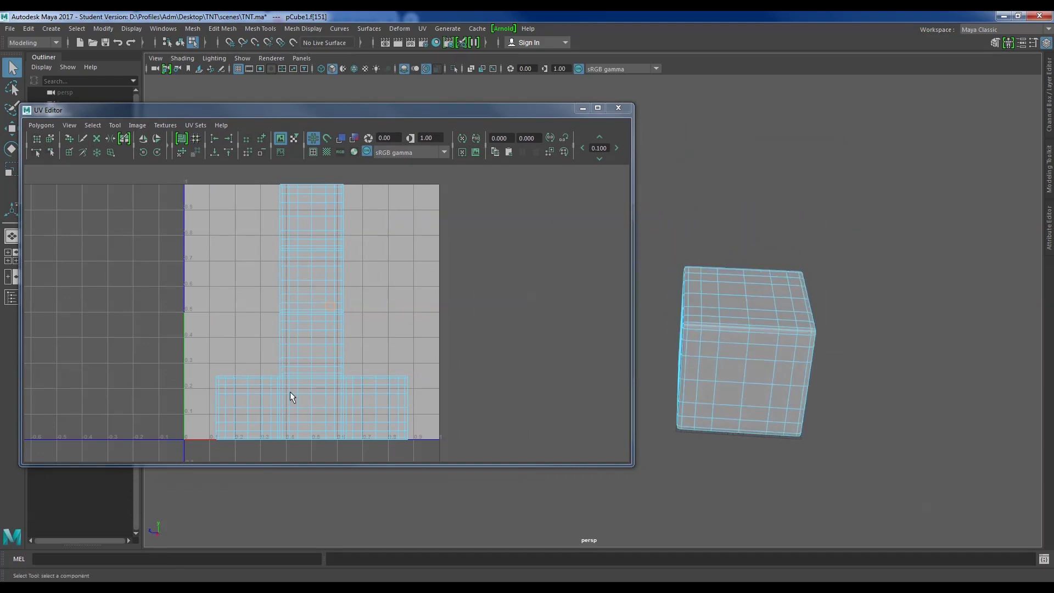
mouse_move(780, 299)
alt+mouse_down()
mouse_move(746, 393)
mouse_move(743, 265)
mouse_move(779, 316)
mouse_move(736, 352)
alt+mouse_up()
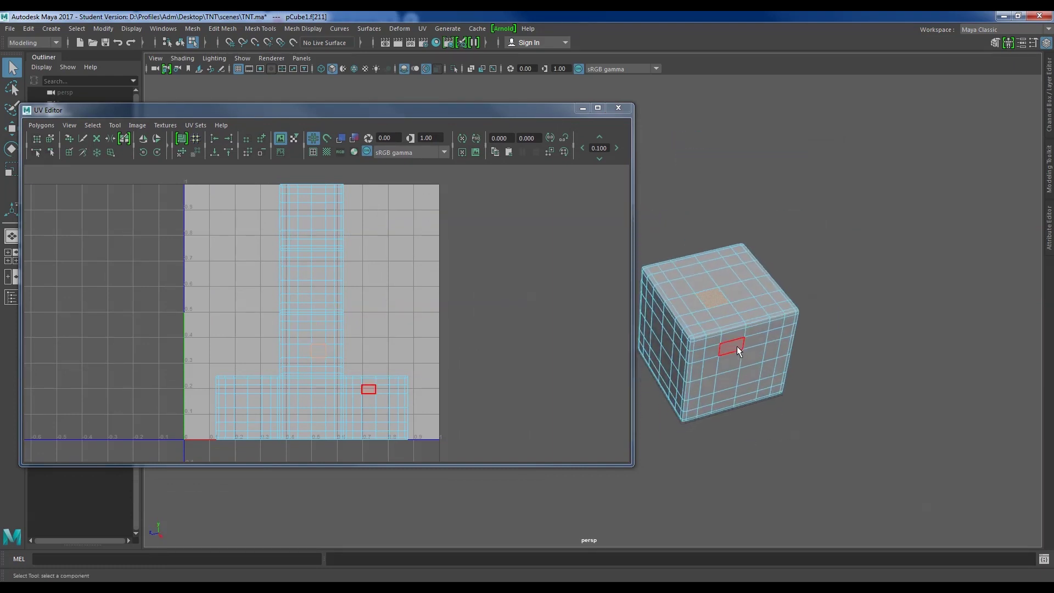
key(F8)
scroll(761, 323, up, 5)
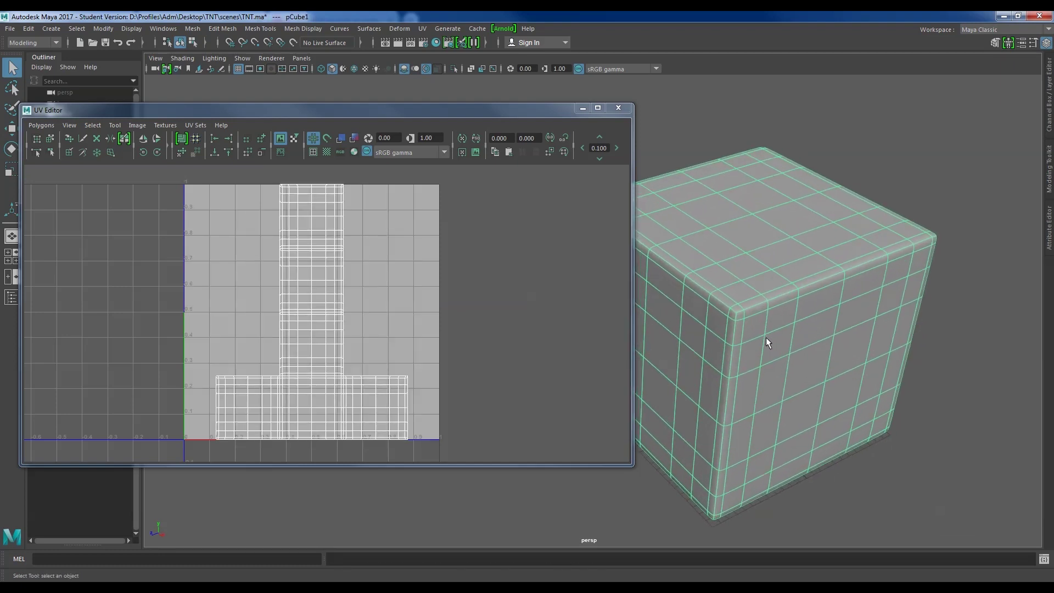
shift+right_click(774, 265)
click(738, 330)
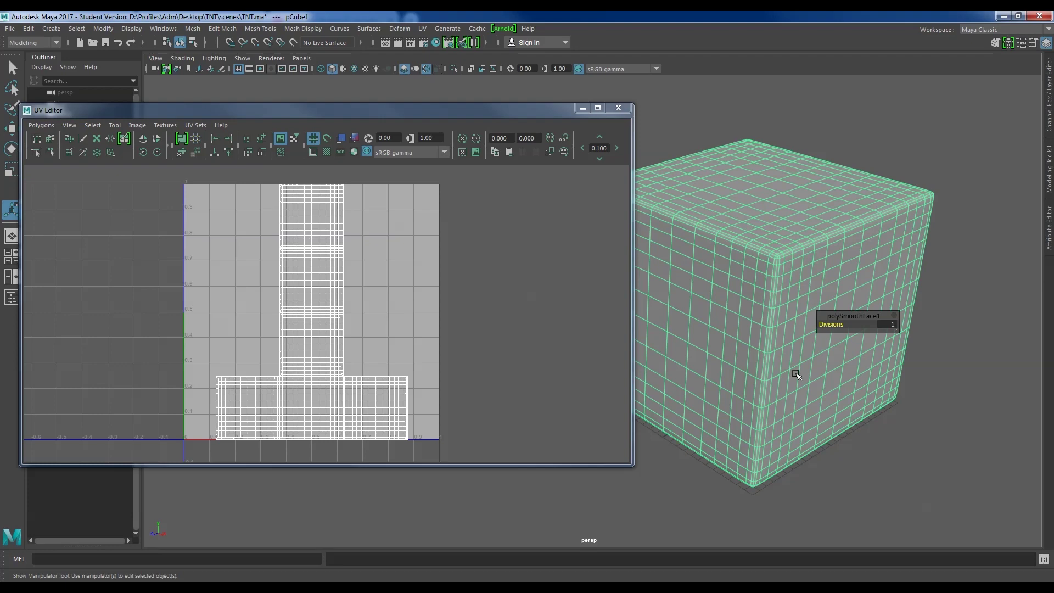
mouse_move(810, 355)
alt+mouse_down()
mouse_move(755, 333)
mouse_move(729, 348)
alt+mouse_up()
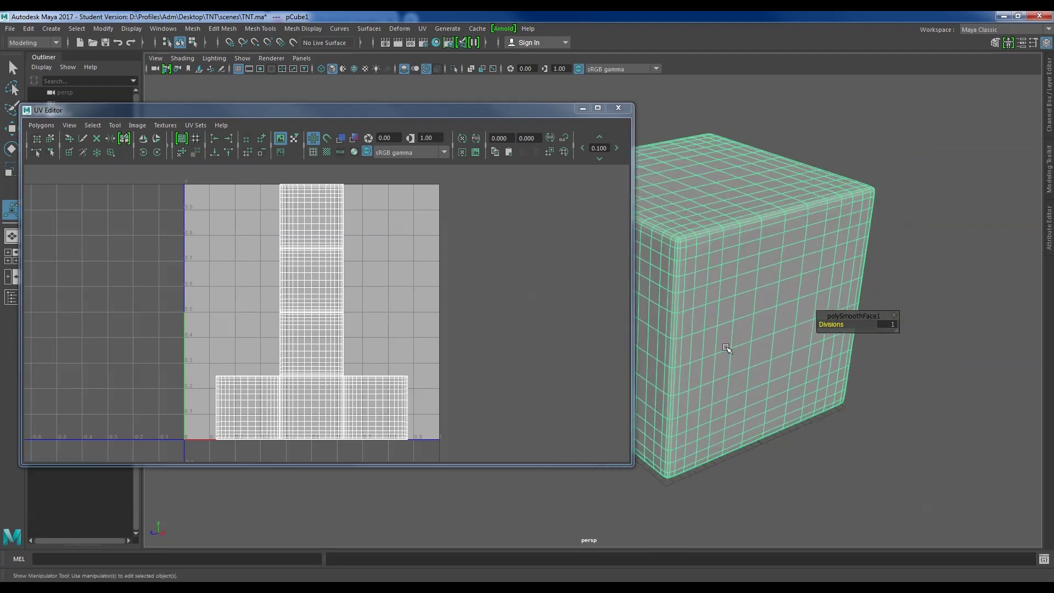
- Delete the current UV set and orbit around the smoothed cube
click(422, 29)
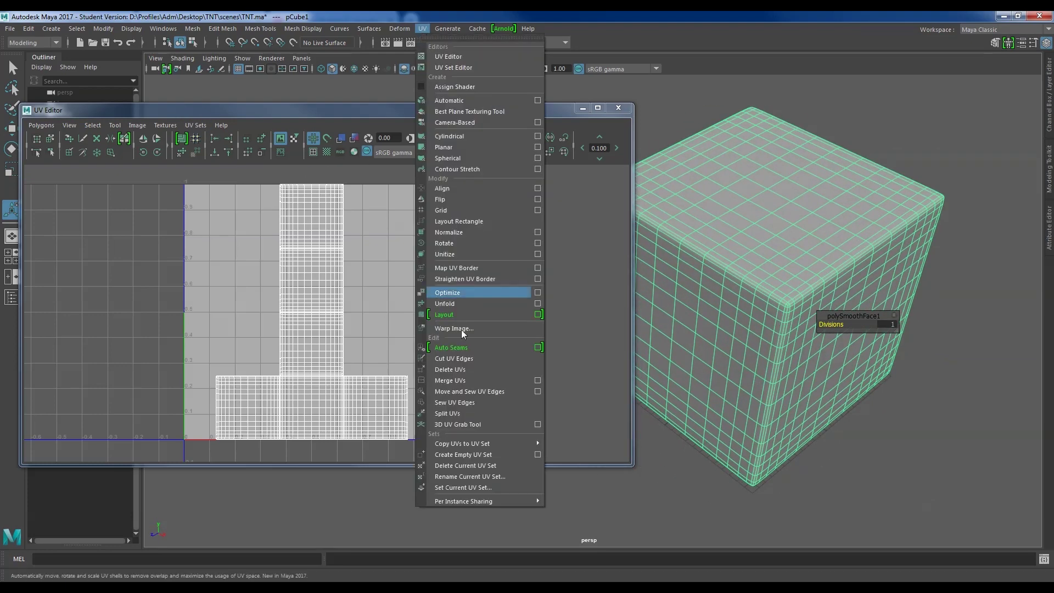
click(497, 479)
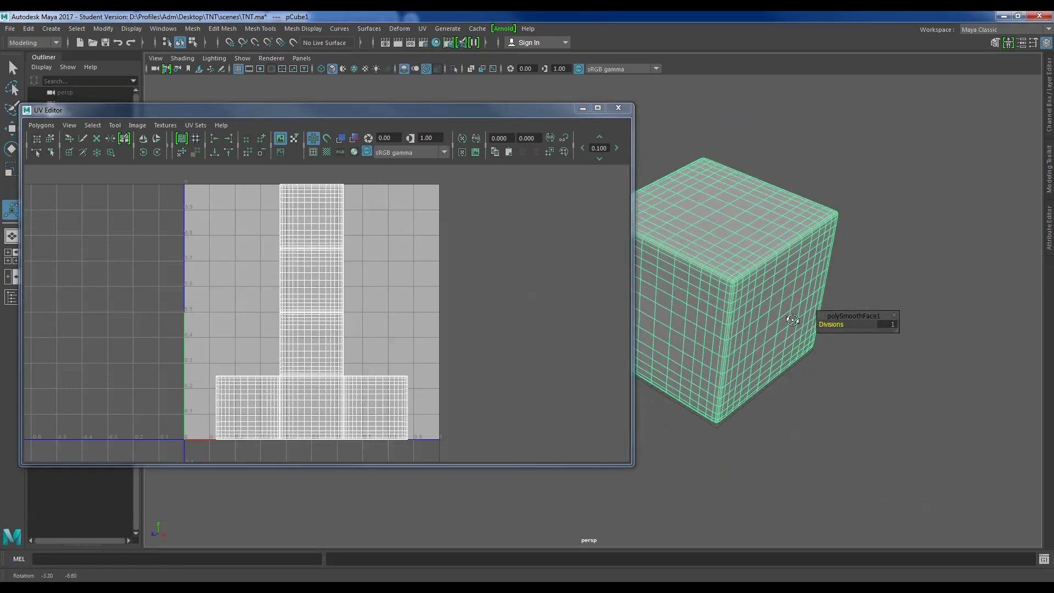
alt+drag(807, 209, 756, 216)
key(F10)
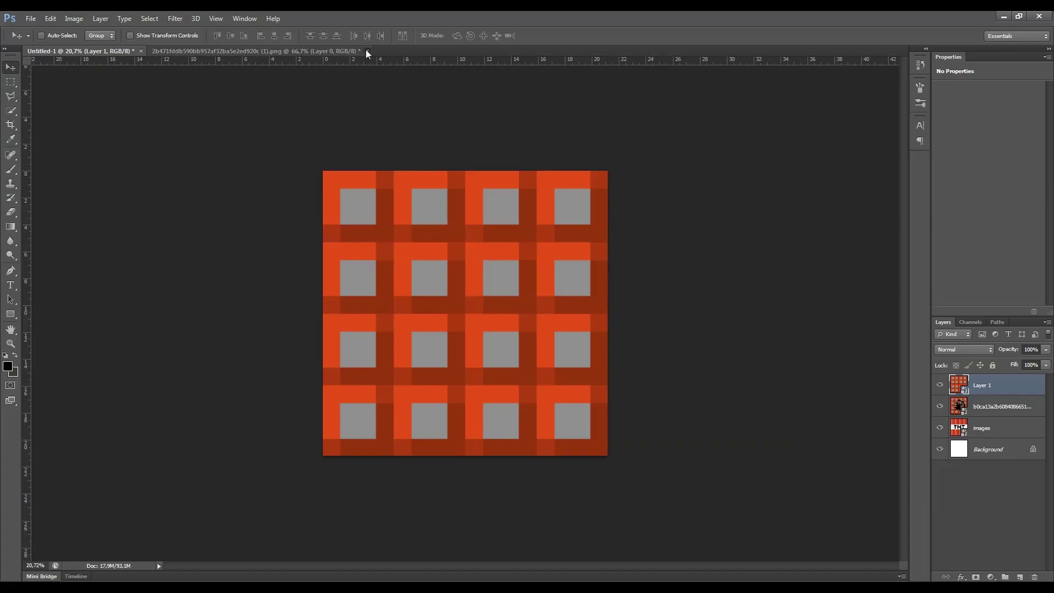
- Close the old texture document without saving and bring up the Open dialog
click(368, 51)
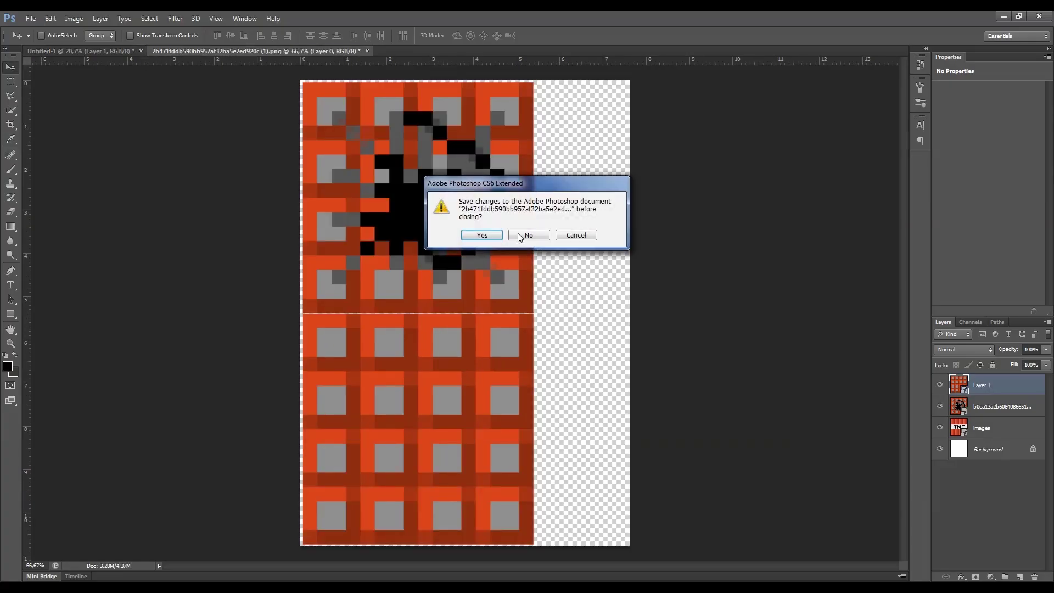
key(n)
key(n)
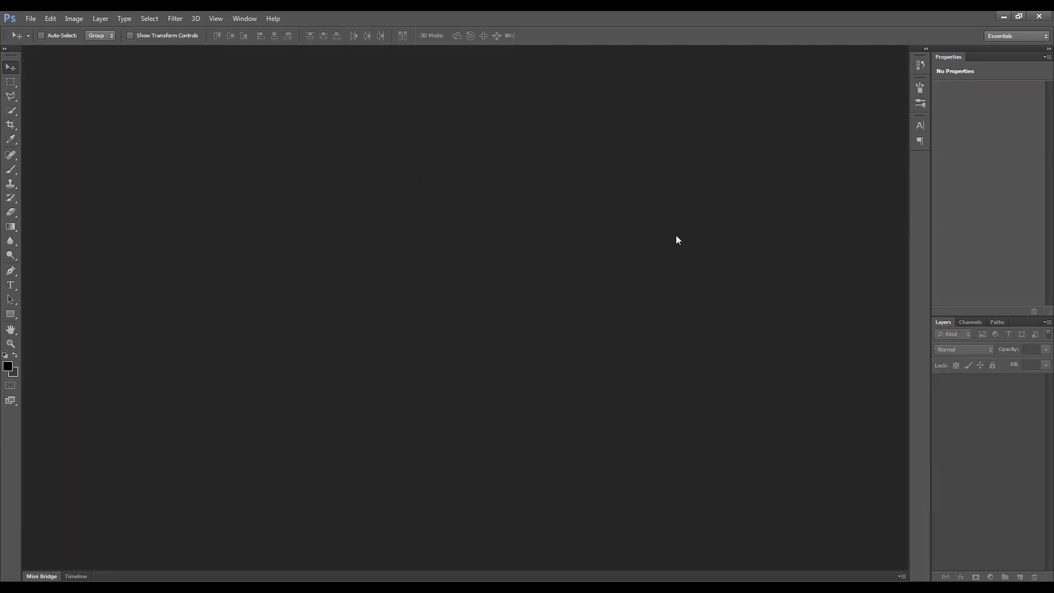
double_click(676, 235)
click(678, 121)
double_click(673, 189)
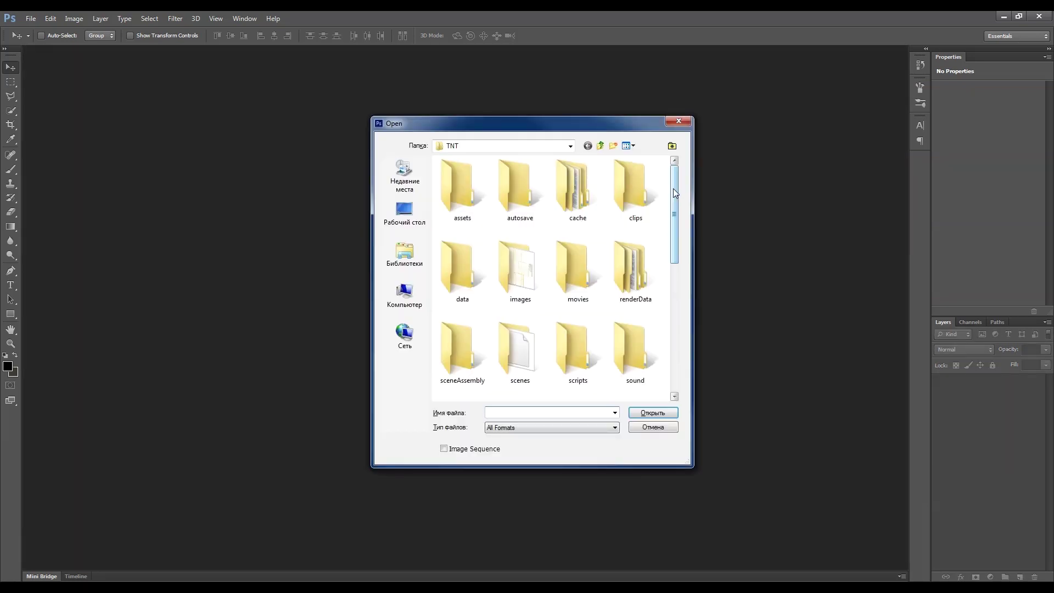
- Open images/outUV.png using the PNG filter and fill Layer 1 with black
scroll(604, 274, down, 2)
scroll(604, 274, down, 3)
click(630, 247)
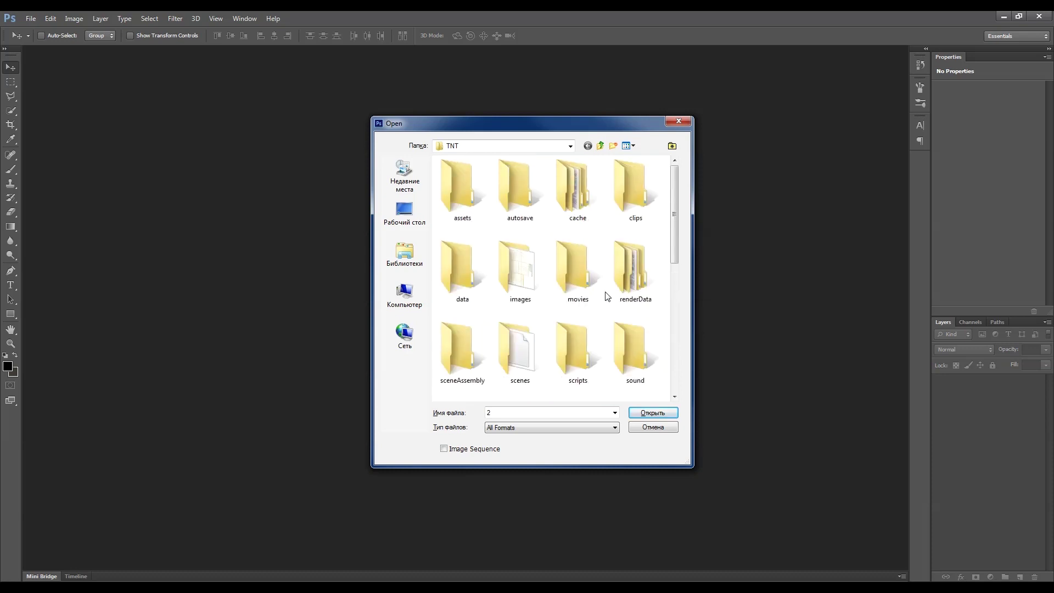
scroll(607, 296, down, 2)
scroll(598, 341, down, 2)
click(583, 427)
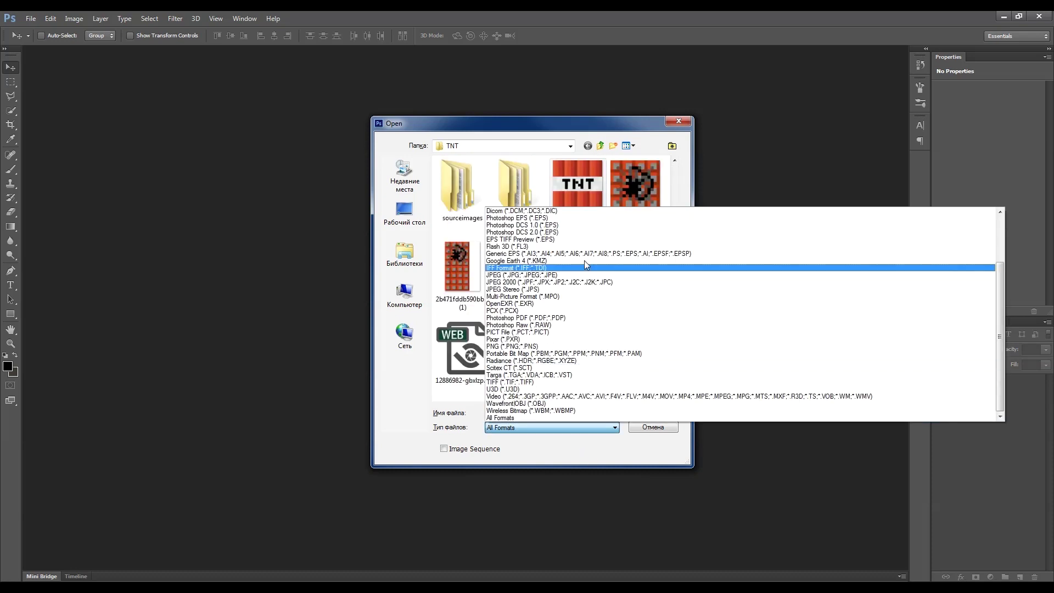
click(549, 346)
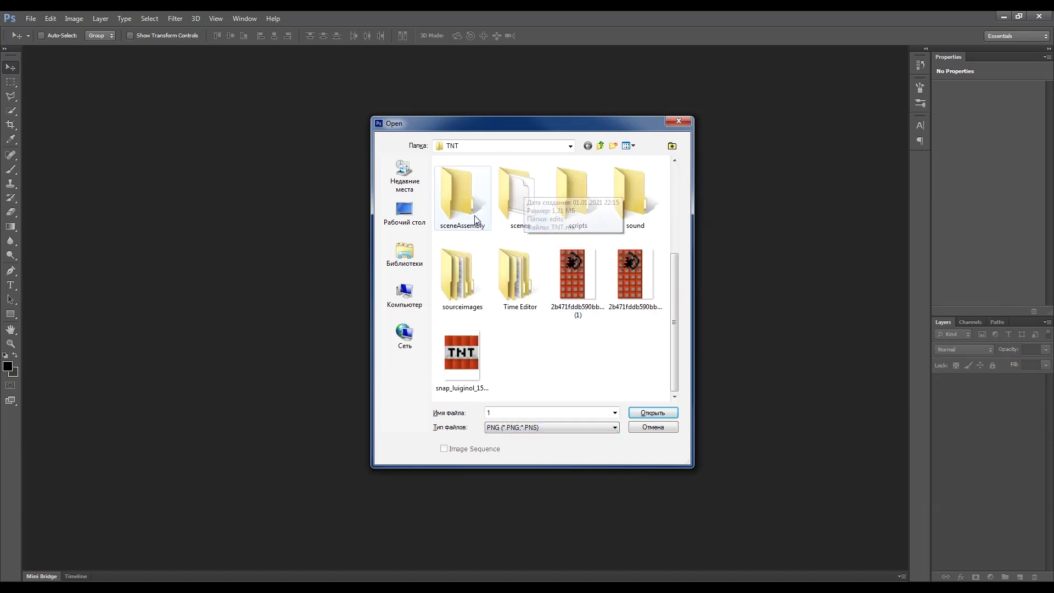
scroll(516, 291, up, 3)
scroll(527, 280, up, 1)
double_click(535, 272)
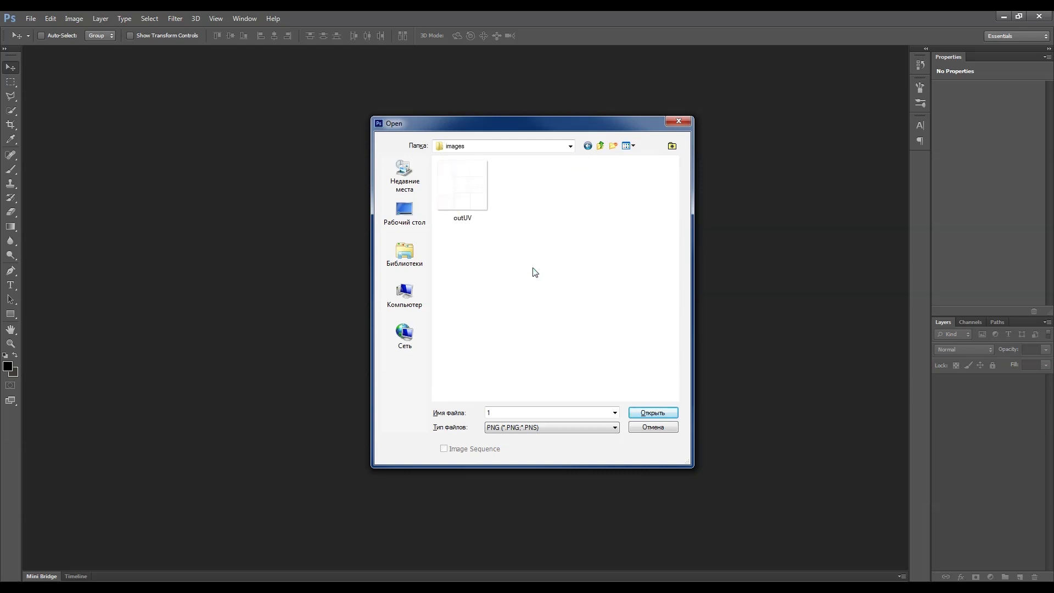
click(653, 418)
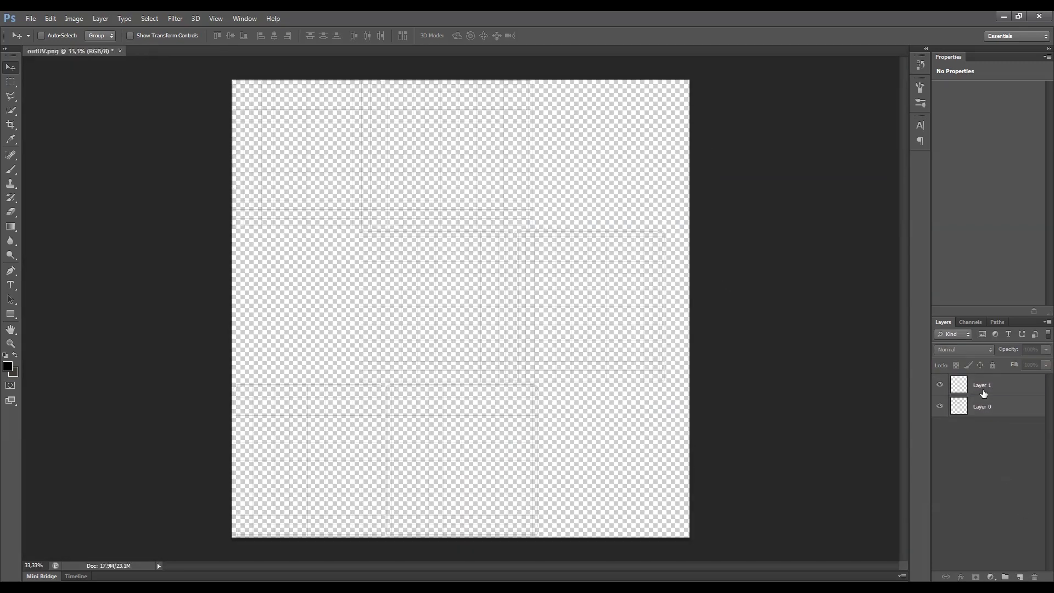
key(alt+BackSpace)
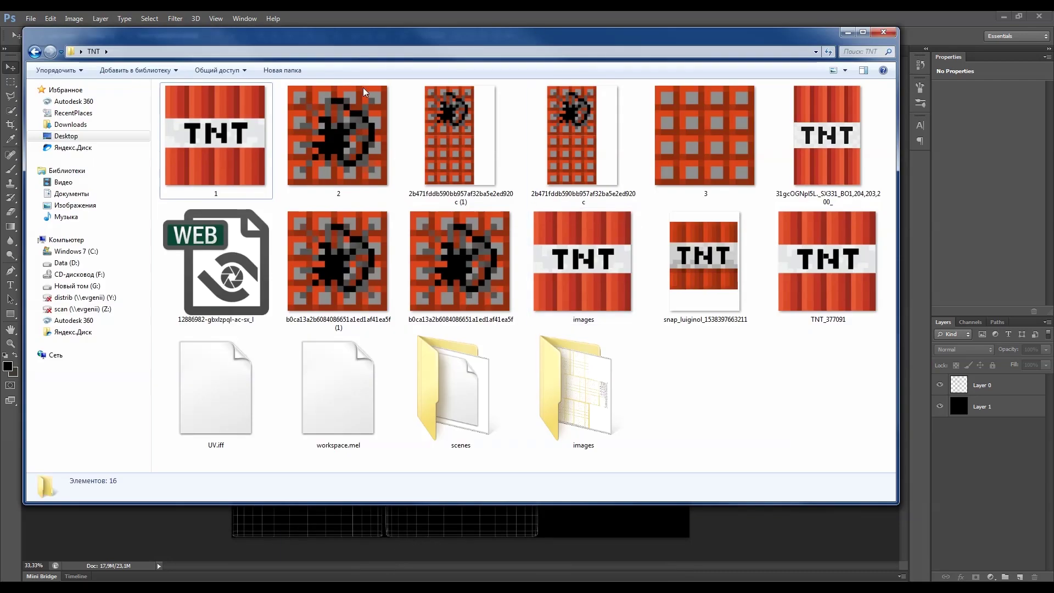
- Place the TNT image on the UV layout and scale it to fill the top-left tile
click(604, 527)
drag(948, 230, 374, 330)
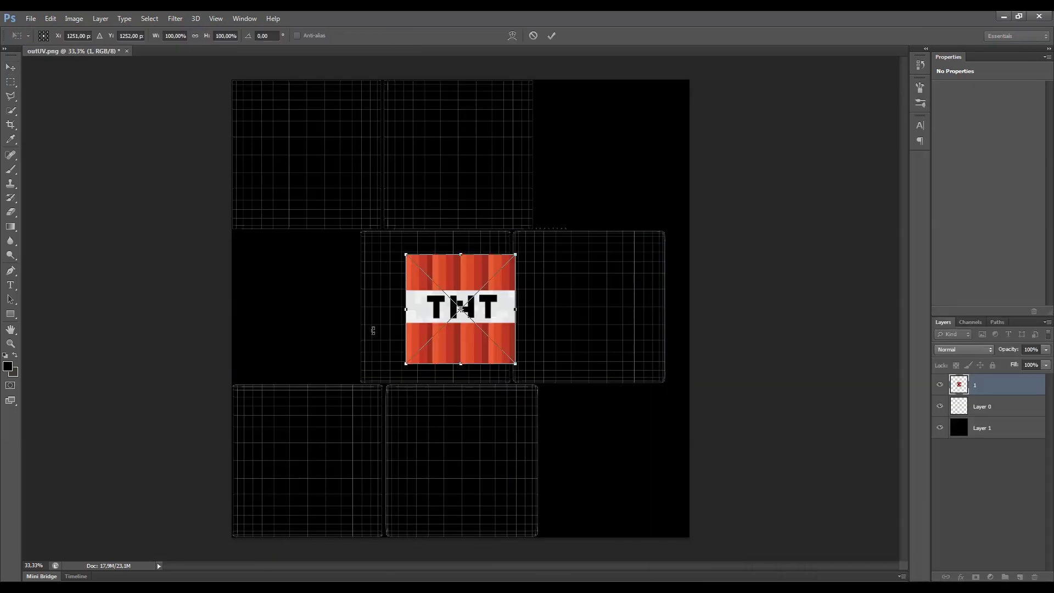
click(552, 37)
drag(493, 292, 335, 138)
alt+scroll(404, 333, up, 2)
alt+scroll(336, 188, down, 2)
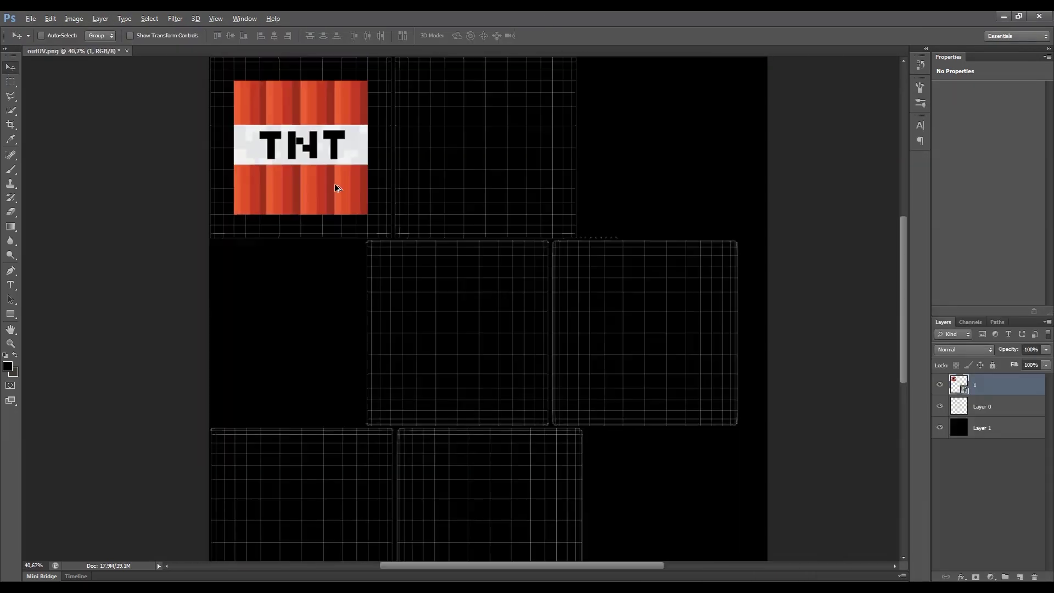
key(ctrl+t)
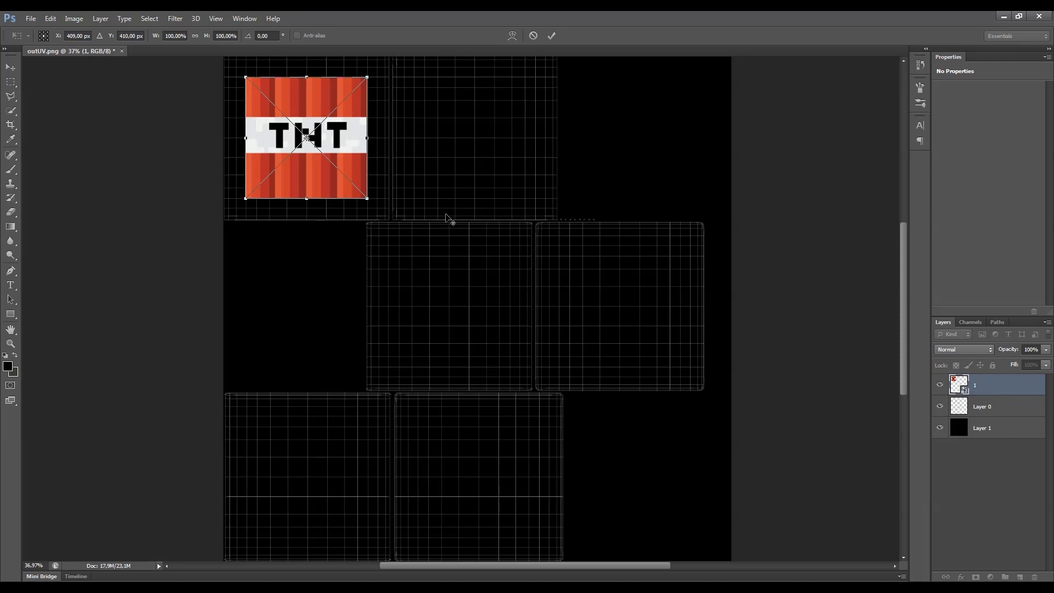
drag(445, 218, 489, 329)
alt+shift+drag(461, 240, 481, 220)
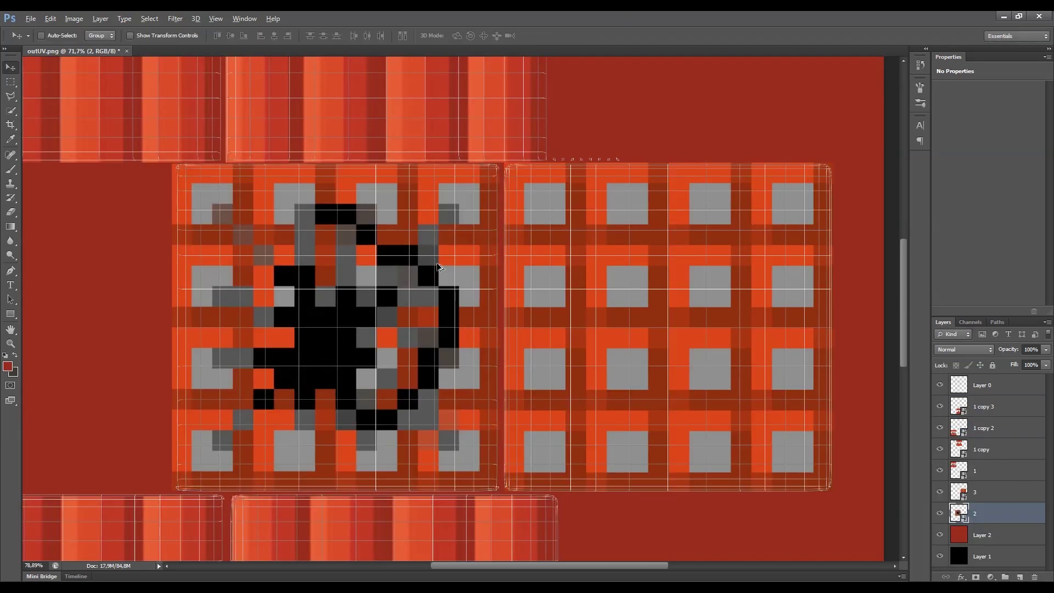
alt+scroll(439, 268, down, 3)
- Save the texture as outUV.jpg in JPEG format at maximum quality
key(ctrl+shift+s)
click(554, 332)
click(566, 404)
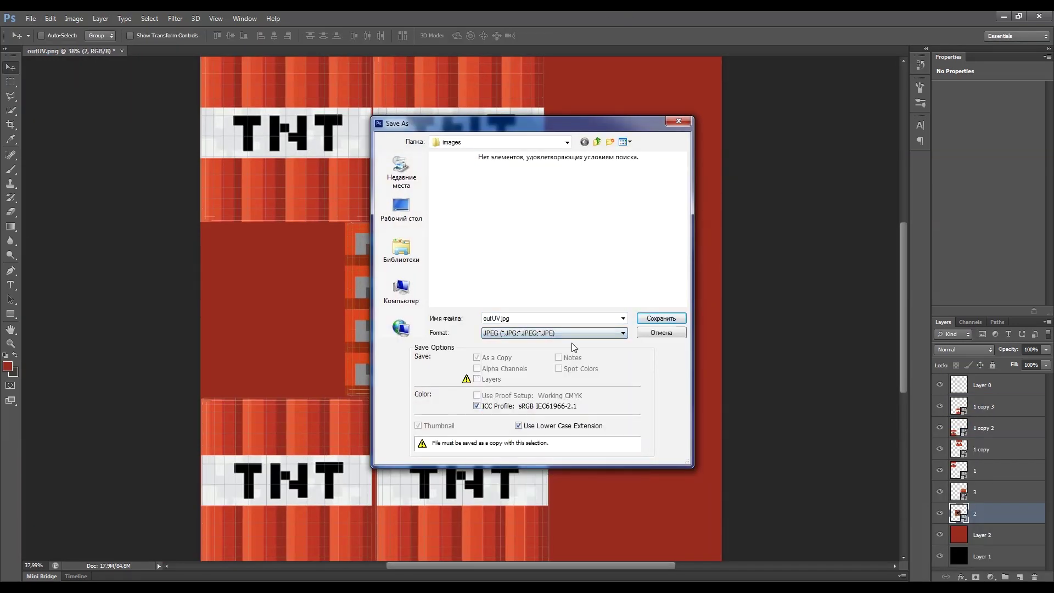
click(671, 317)
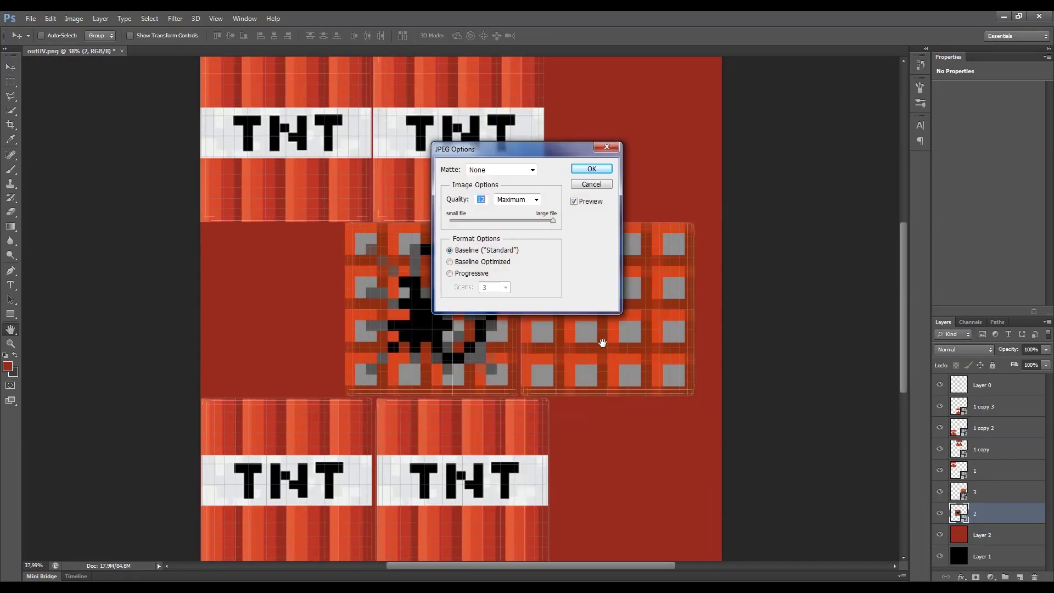
key(Return)
click(347, 531)
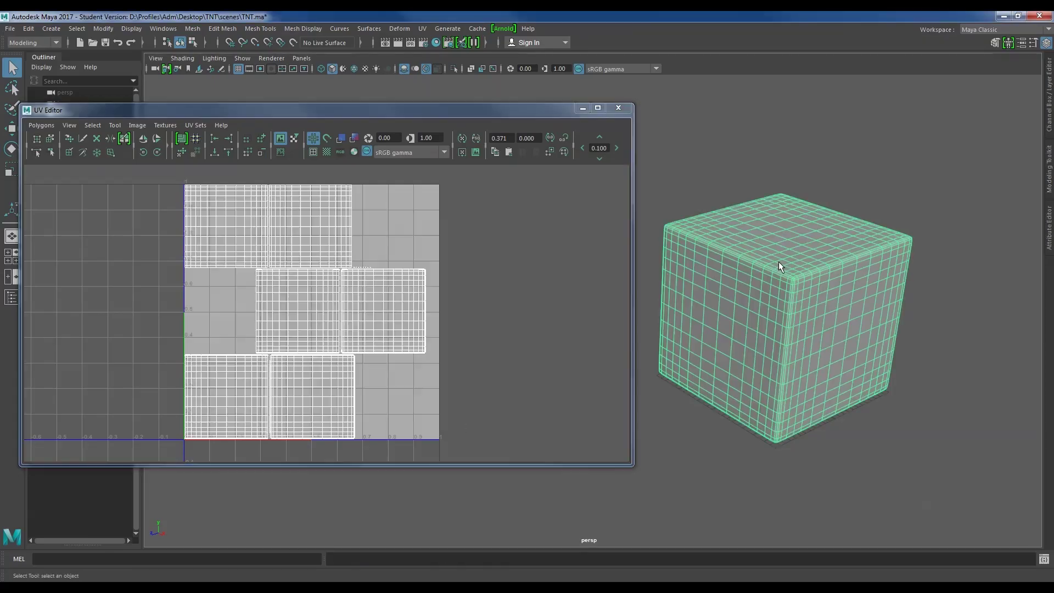
- Inspect the cube's shape and material attributes to locate its colour texture node
right_drag(779, 267, 845, 564)
click(1043, 208)
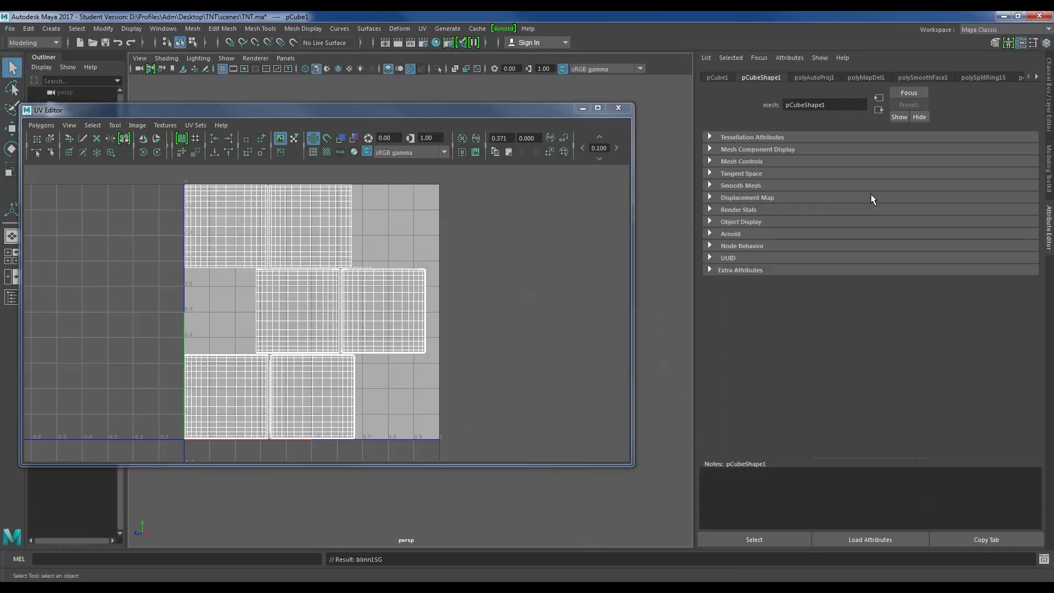
click(662, 317)
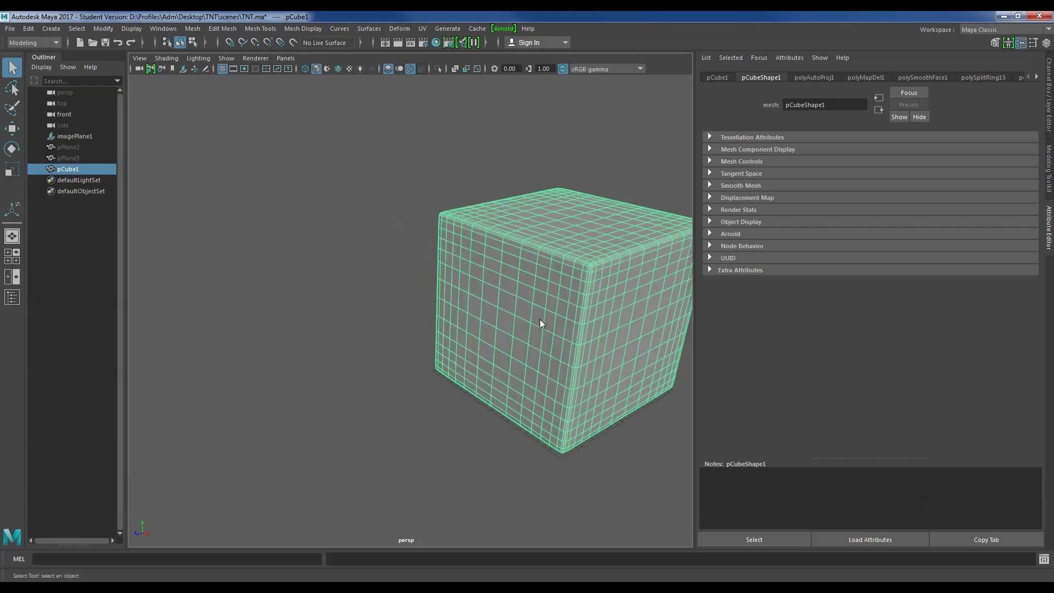
right_drag(539, 276, 540, 579)
click(548, 544)
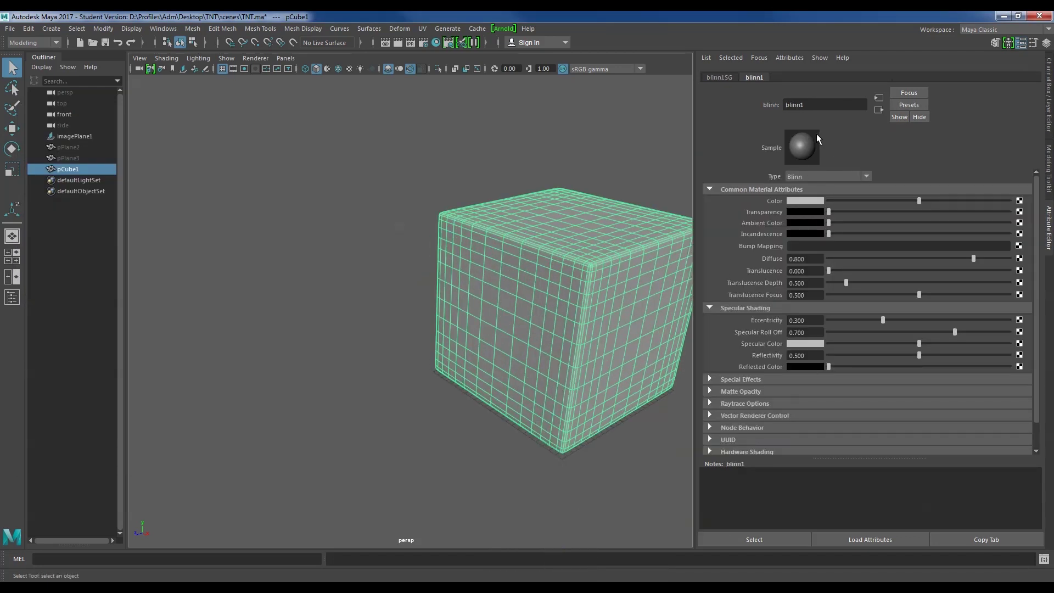
click(1023, 205)
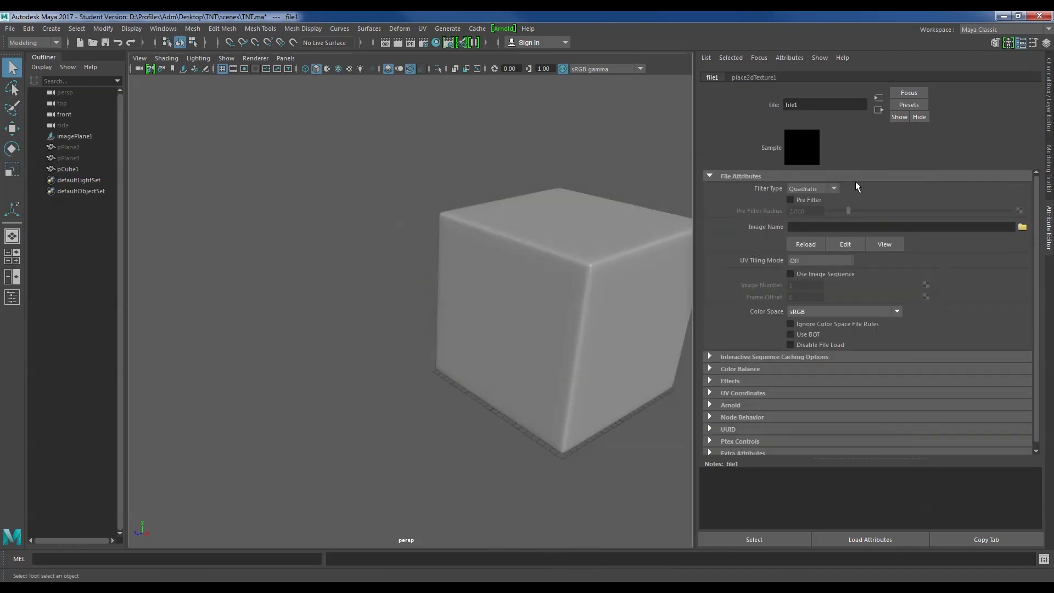
- Load images/outUV.jpg as the Image Name of blinn1's file1 texture
click(588, 243)
right_click(588, 242)
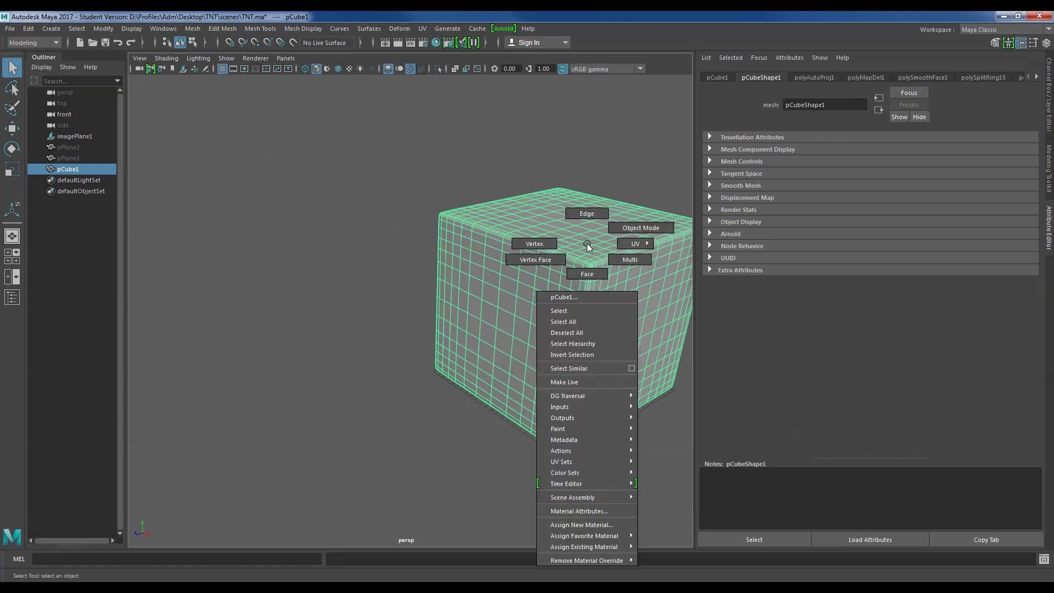
click(598, 511)
click(1019, 201)
click(1022, 227)
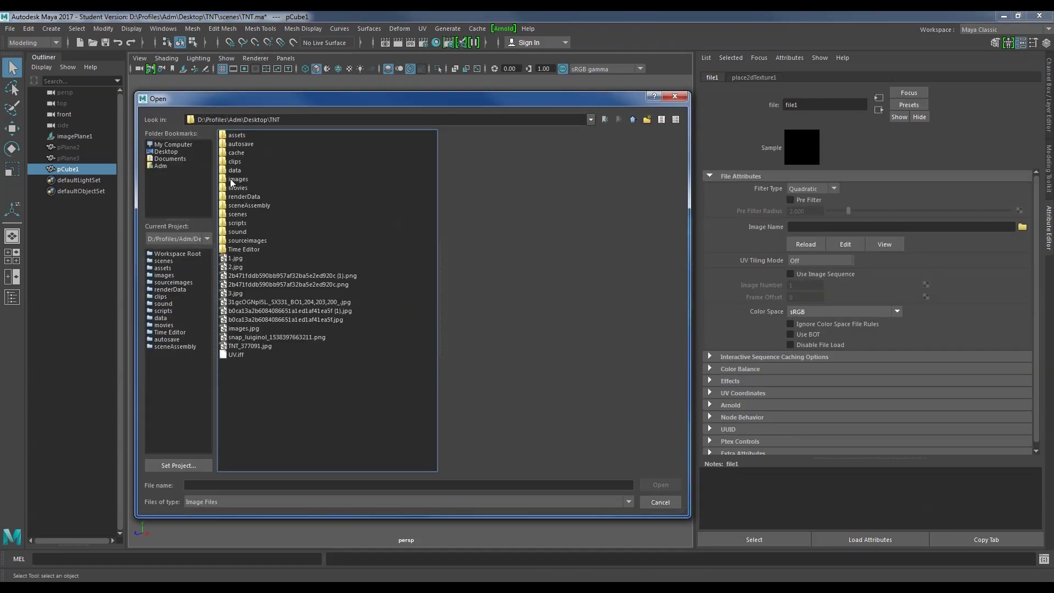
click(243, 135)
click(655, 486)
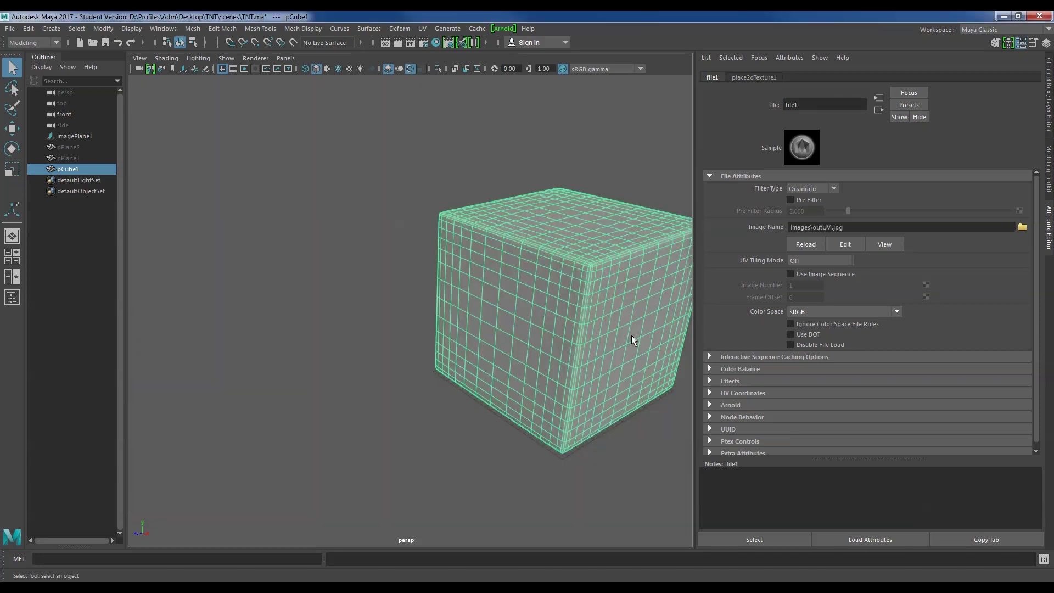
- Frame the cube and switch to textured display to see the TNT pattern
key(f)
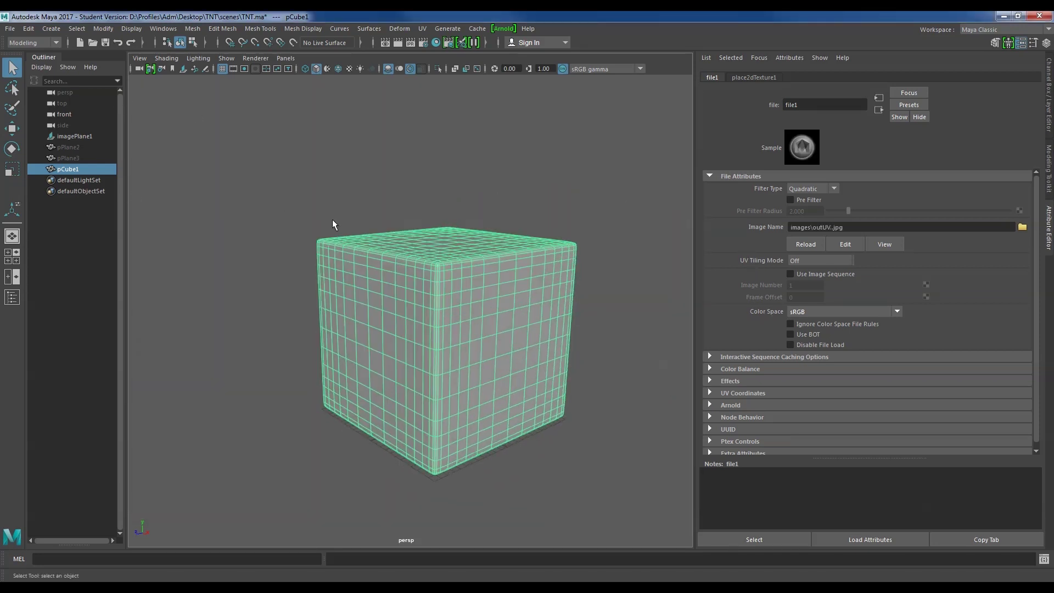
key(6)
click(585, 431)
mouse_move(586, 431)
alt+mouse_down()
mouse_move(377, 381)
mouse_move(503, 266)
alt+mouse_up()
click(503, 266)
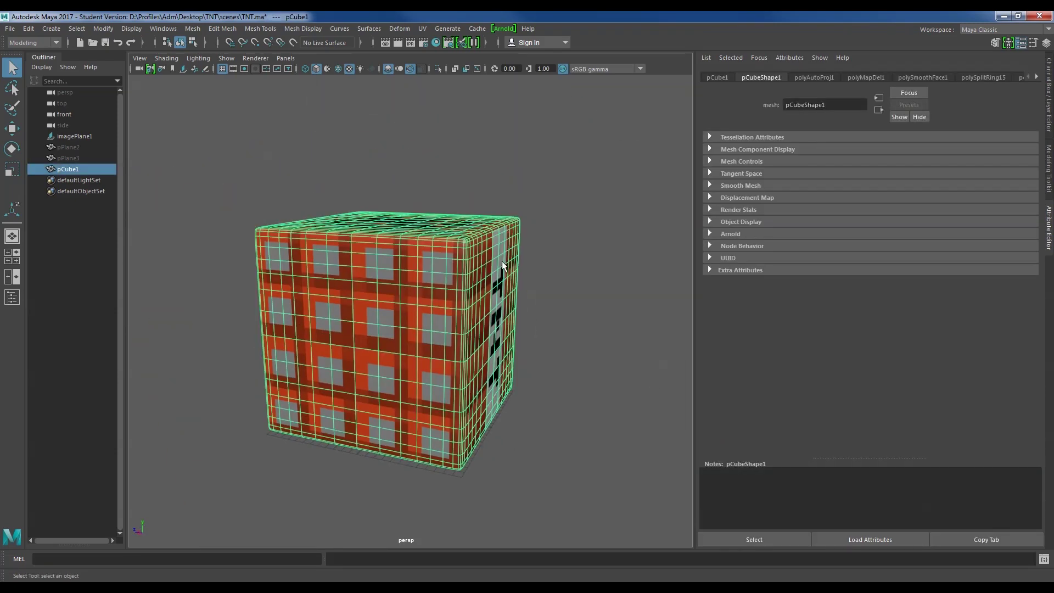
click(422, 29)
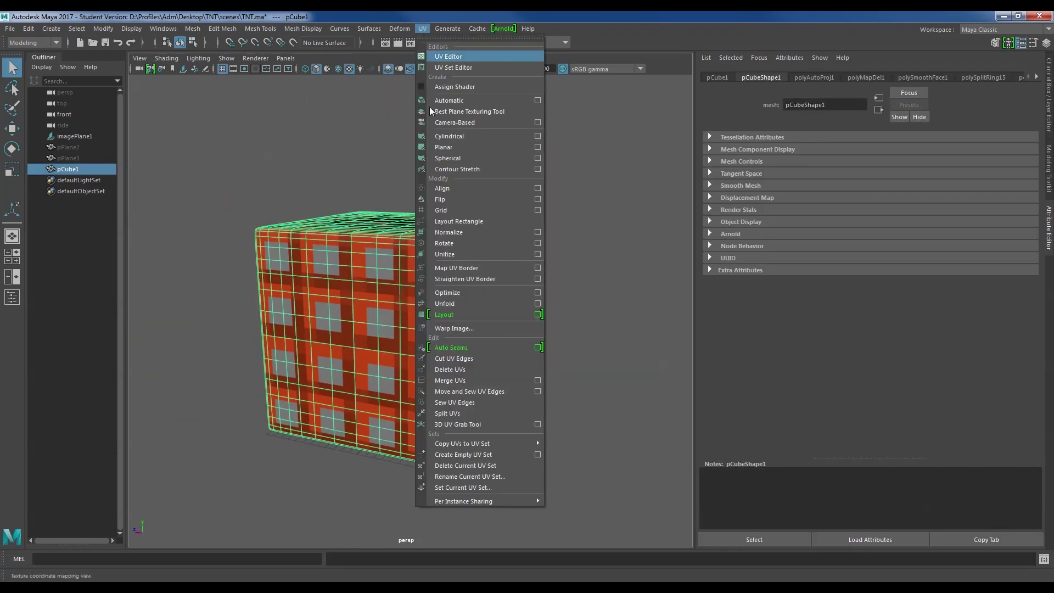
- Place the UV Editor showing outUV.jpg lower left and close the Attribute Editor
click(456, 57)
drag(554, 127, 377, 186)
mouse_move(570, 329)
alt+mouse_down()
mouse_move(631, 351)
mouse_move(661, 400)
mouse_move(625, 402)
alt+mouse_up()
click(1049, 234)
scroll(625, 402, down, 5)
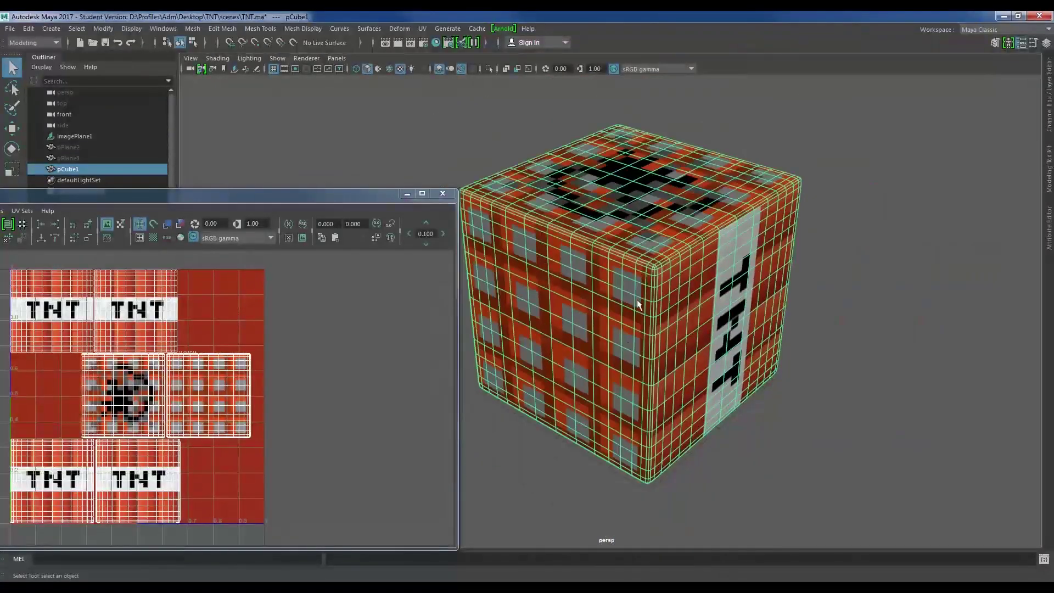
key(F11)
click(623, 342)
mouse_move(624, 341)
alt+mouse_down()
mouse_move(646, 419)
mouse_move(697, 433)
mouse_move(607, 447)
mouse_move(531, 442)
mouse_move(727, 422)
mouse_move(601, 281)
mouse_move(679, 316)
alt+mouse_up()
- Drag the grey-square tile (layer 3) and TNT tile (layer 1 copy 2) into new slots
click(600, 281)
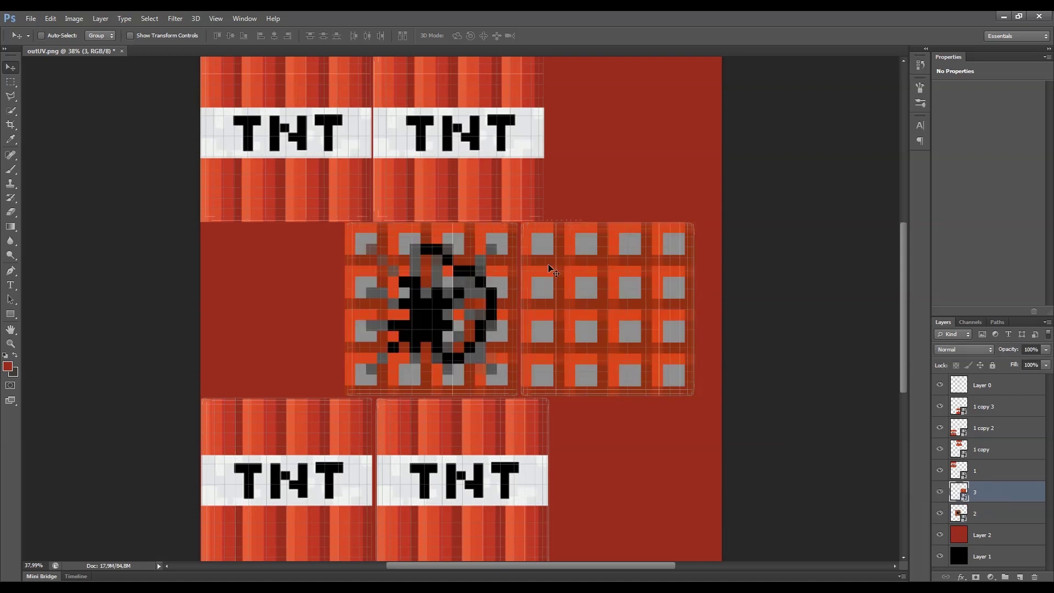
drag(622, 336, 684, 163)
ctrl+click(307, 477)
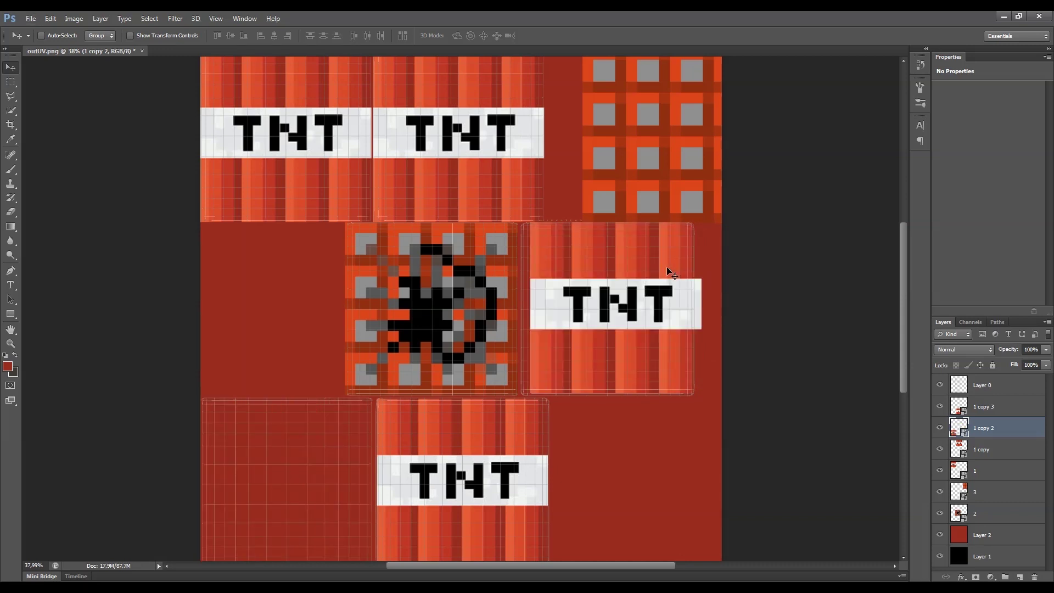
drag(637, 192, 607, 341)
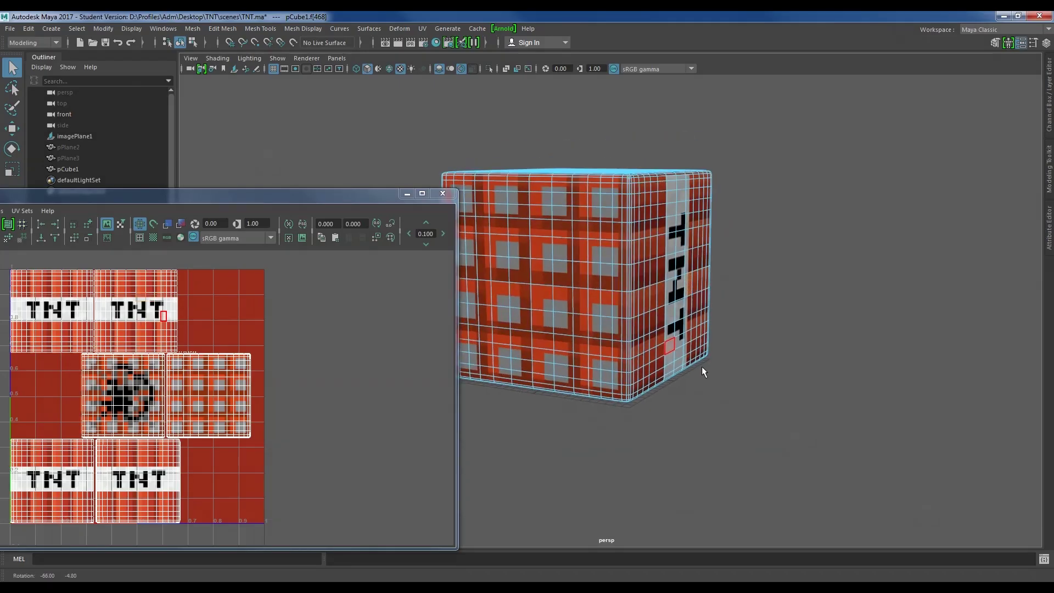
mouse_move(702, 366)
alt+mouse_down()
mouse_move(624, 314)
mouse_move(740, 375)
mouse_move(719, 365)
alt+mouse_up()
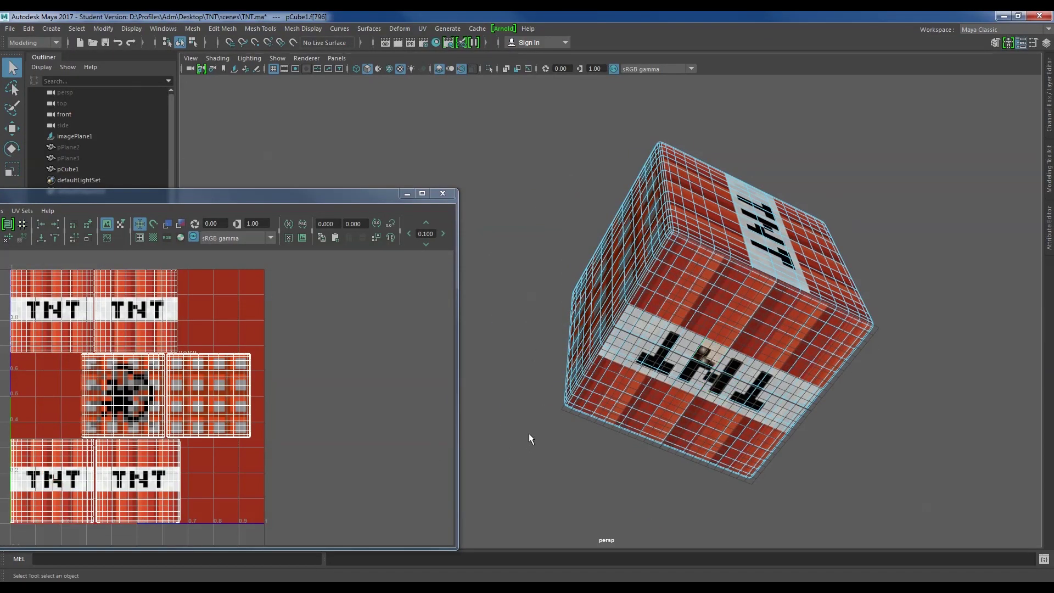
- Swap the grey-square and TNT tile positions and nudge the TNT tile slightly down
key(alt+Tab)
mouse_move(642, 281)
mouse_down()
mouse_move(253, 467)
mouse_move(700, 180)
mouse_move(649, 232)
mouse_up()
alt+scroll(648, 232, up, 3)
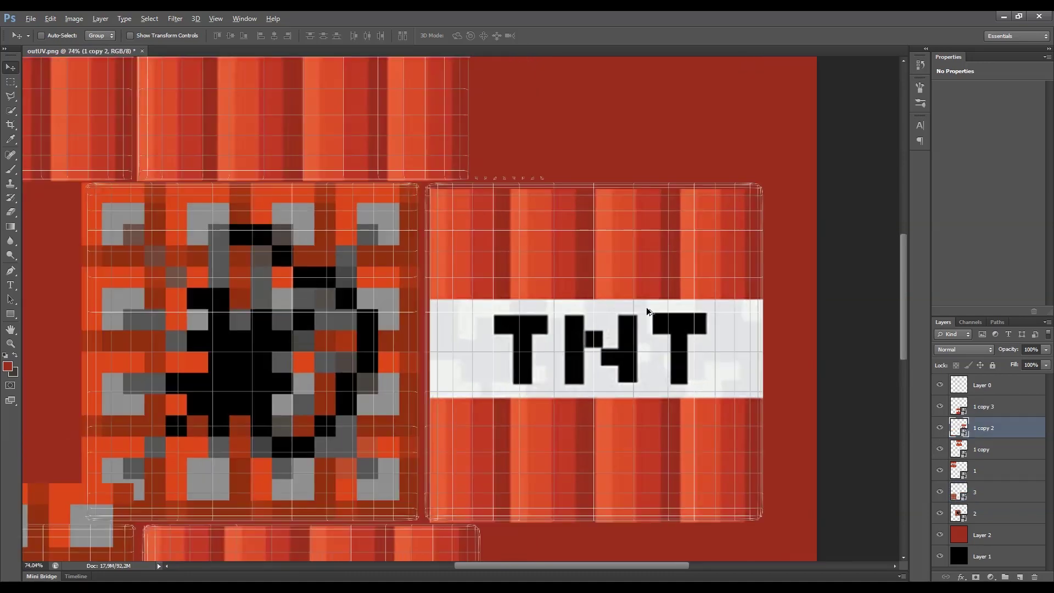
alt+scroll(634, 269, up, 3)
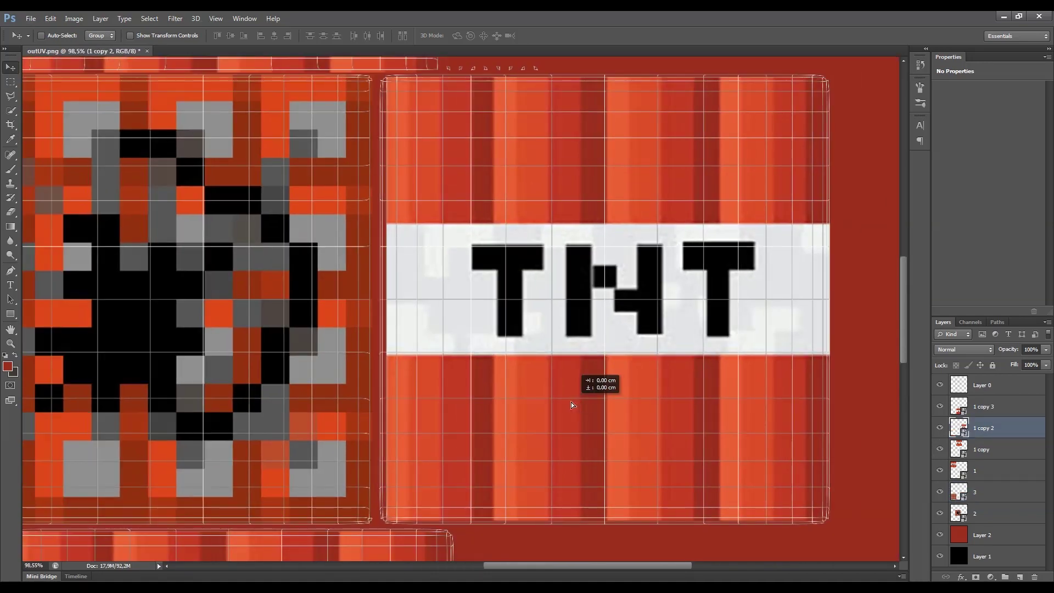
drag(575, 397, 574, 403)
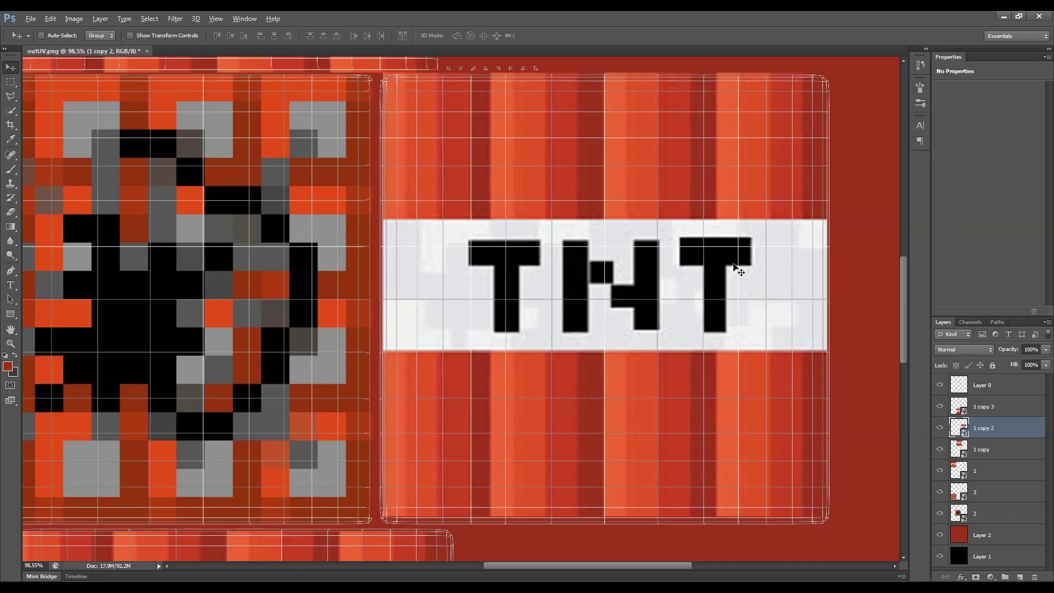
alt+scroll(741, 270, down, 3)
alt+scroll(423, 216, down, 1)
alt+scroll(611, 324, up, 4)
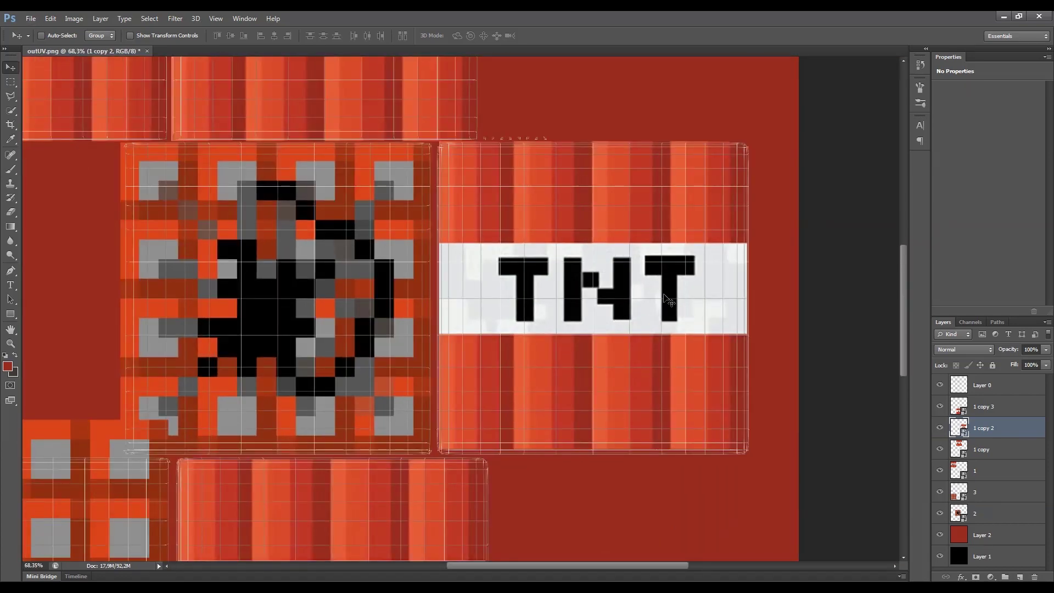
alt+scroll(348, 388, down, 2)
- Select the grey-square tile's layer 3 and check its alignment with the UV islands
drag(348, 388, 413, 242)
alt+scroll(393, 263, down, 2)
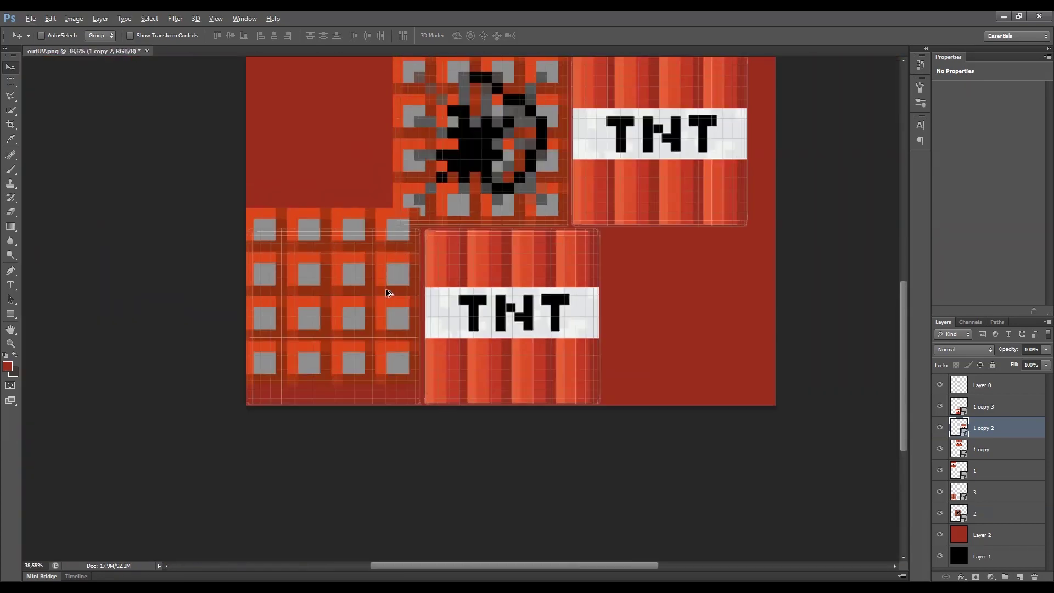
alt+scroll(364, 434, up, 3)
alt+scroll(364, 434, down, 1)
alt+scroll(364, 417, down, 2)
ctrl+click(352, 401)
alt+scroll(337, 471, up, 2)
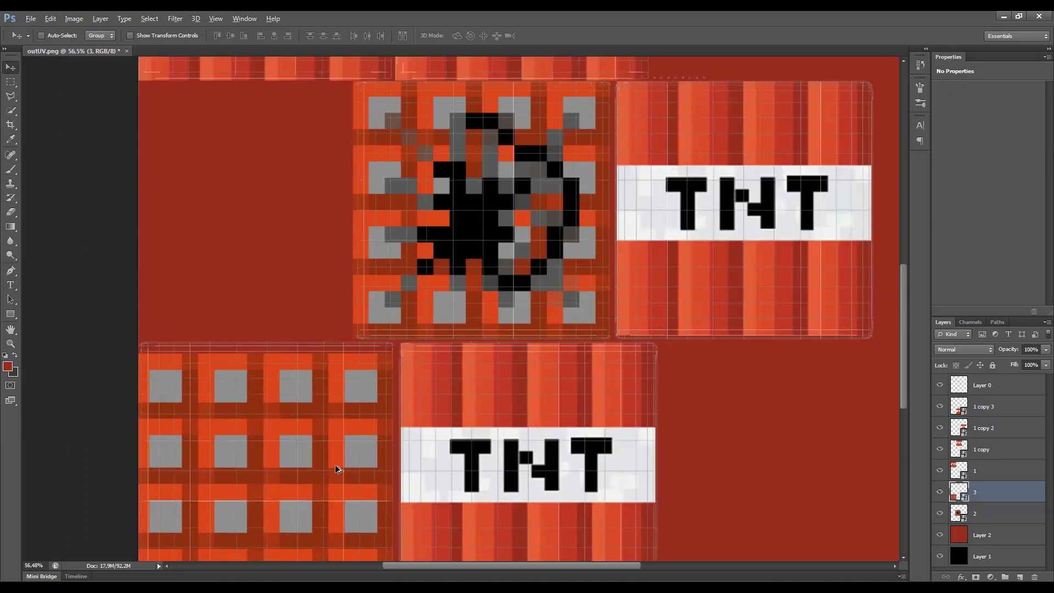
alt+scroll(408, 106, up, 2)
alt+scroll(408, 105, down, 2)
alt+scroll(362, 365, down, 1)
alt+scroll(362, 365, down, 2)
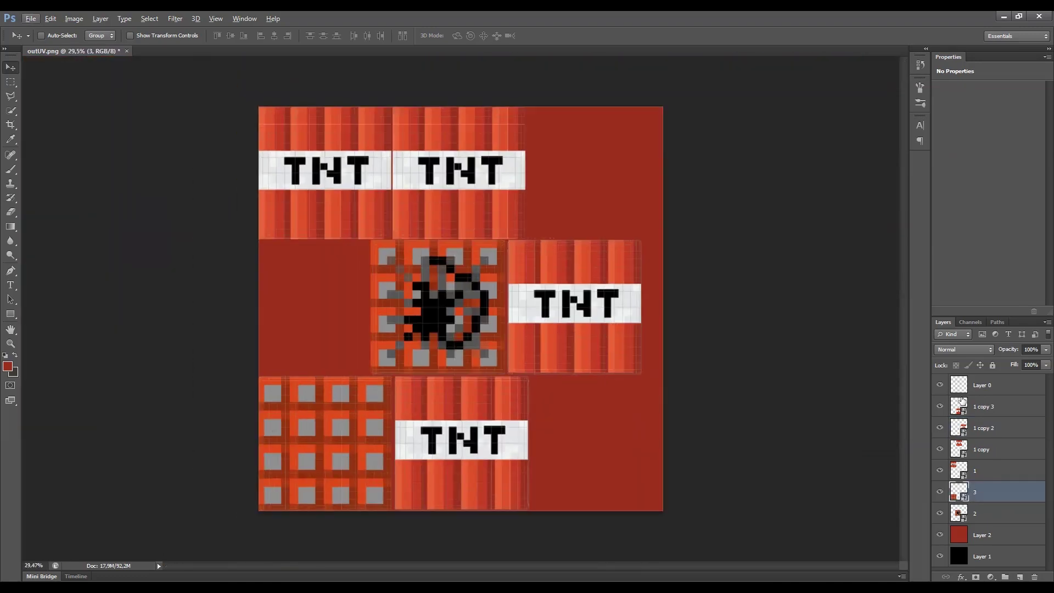
- Save the texture as JPEG over outUV.jpg with default quality settings
key(ctrl+shift+s)
click(554, 333)
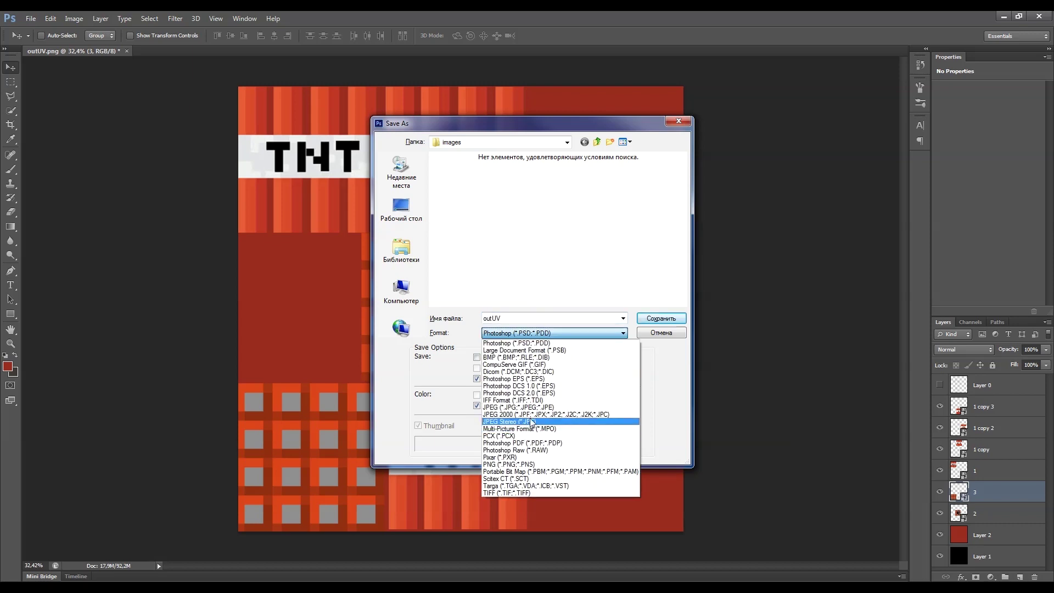
click(532, 420)
key(Return)
key(Return)
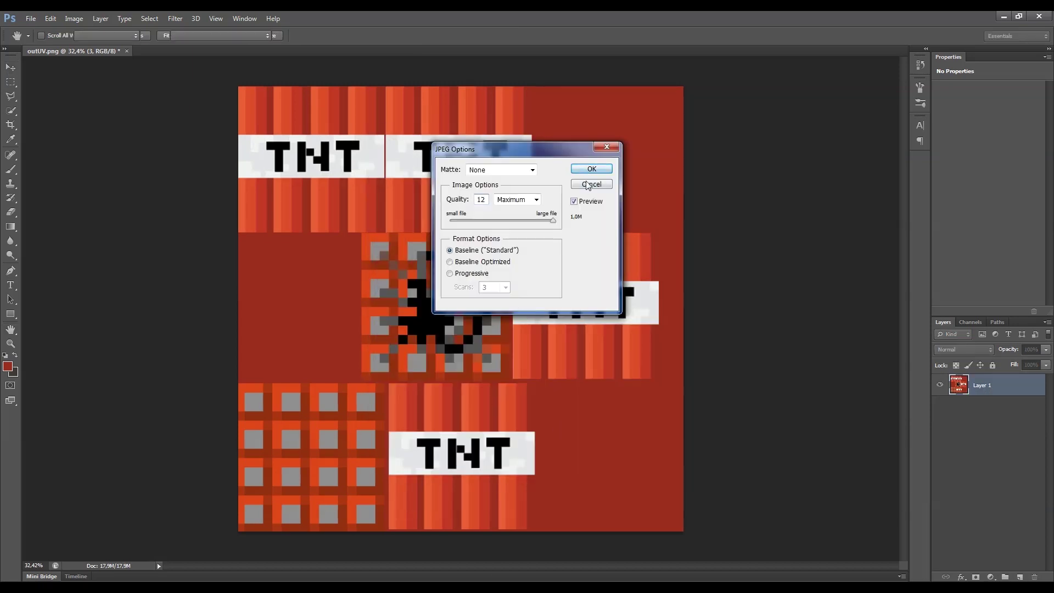
key(Return)
- Inspect the textured TNT cube in Maya
key(alt+Tab)
mouse_move(659, 440)
alt+mouse_down()
mouse_move(706, 459)
mouse_move(607, 419)
mouse_move(628, 446)
mouse_move(662, 401)
mouse_move(631, 405)
alt+mouse_up()
scroll(631, 404, down, 5)
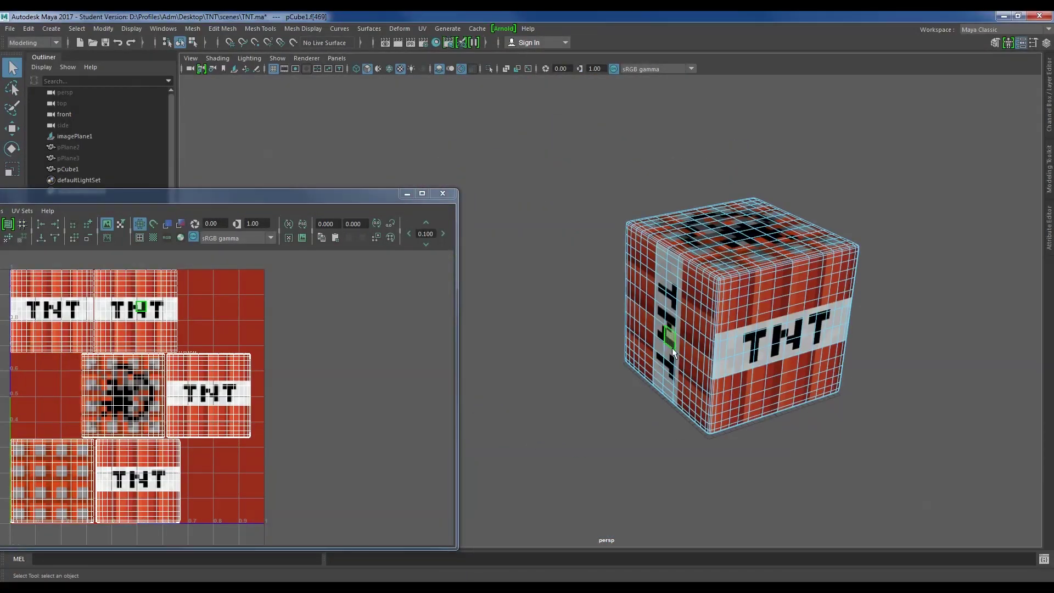
- Identify the copied TNT strip layer and rotate it 90° sideways
key(alt+Tab)
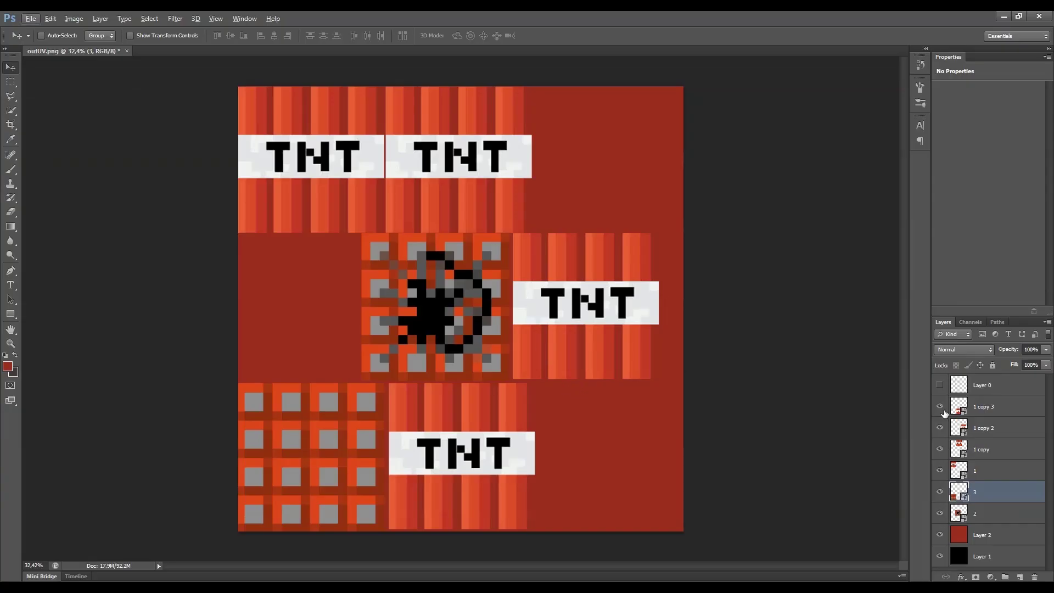
click(939, 407)
click(940, 428)
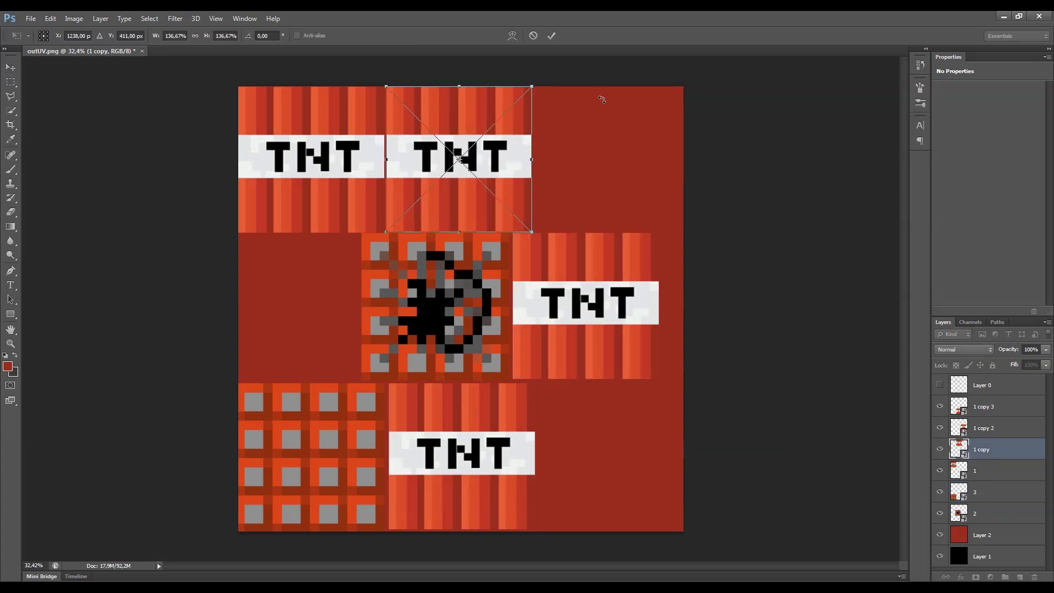
drag(602, 99, 519, 302)
key(Return)
- Re-save the texture as JPEG, replacing outUV
key(ctrl+shift+s)
click(623, 333)
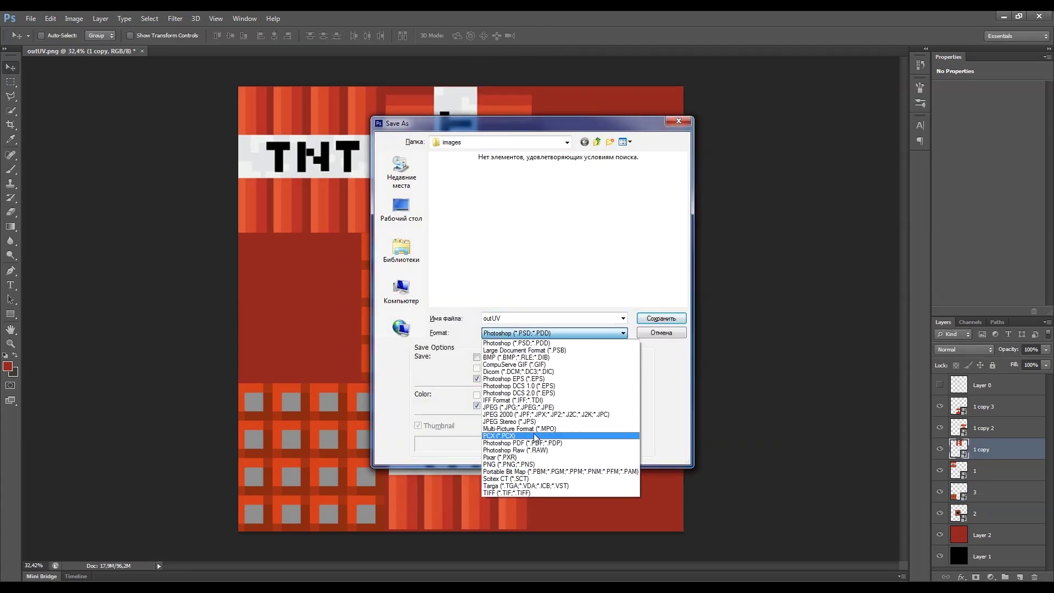
click(518, 406)
click(661, 318)
click(496, 228)
click(594, 170)
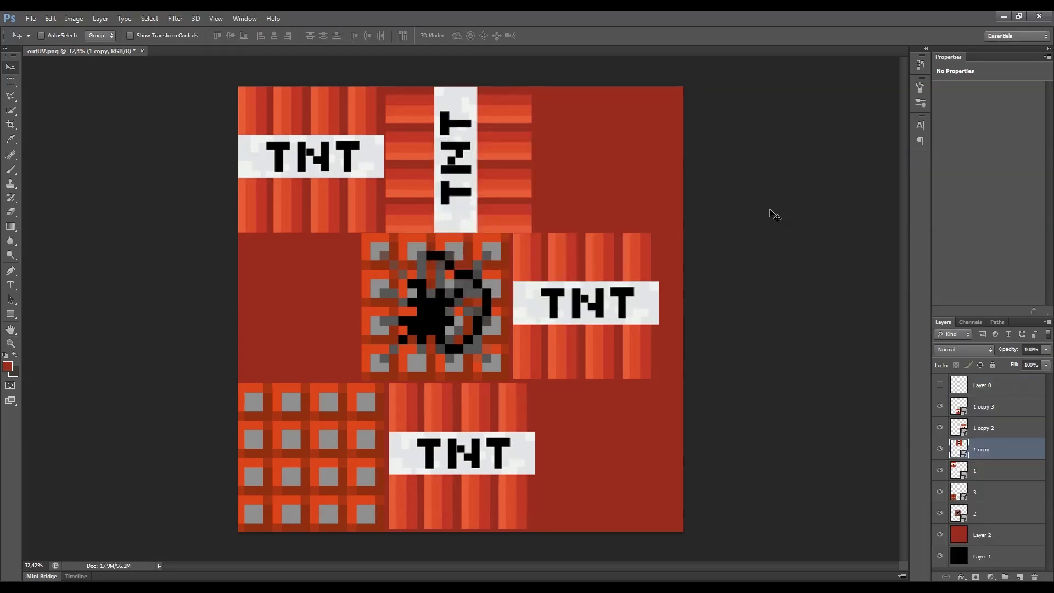
- Check the rotated strip on the Maya cube, then select tile layers down to layer 2
mouse_move(790, 364)
alt+mouse_down()
mouse_move(735, 410)
mouse_move(664, 441)
mouse_move(765, 375)
mouse_move(591, 394)
mouse_move(660, 374)
mouse_move(837, 458)
mouse_move(783, 461)
mouse_move(699, 426)
alt+mouse_up()
click(591, 394)
click(837, 459)
scroll(703, 428, up, 3)
alt+middle_drag(707, 429, 667, 387)
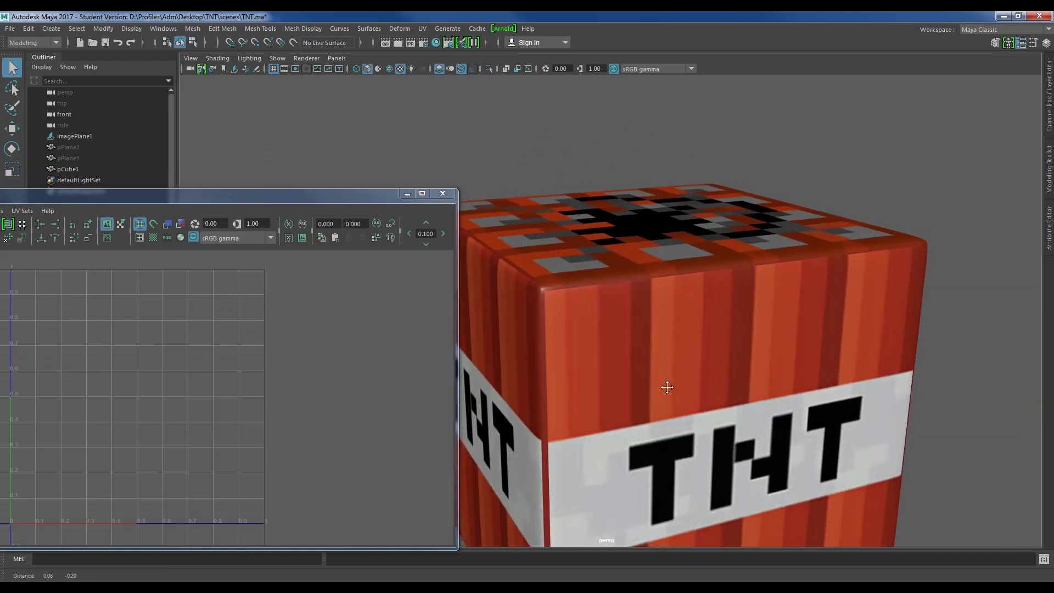
scroll(667, 387, down, 5)
mouse_move(667, 388)
alt+mouse_down()
mouse_move(687, 360)
mouse_move(567, 360)
mouse_move(729, 351)
alt+mouse_up()
click(729, 351)
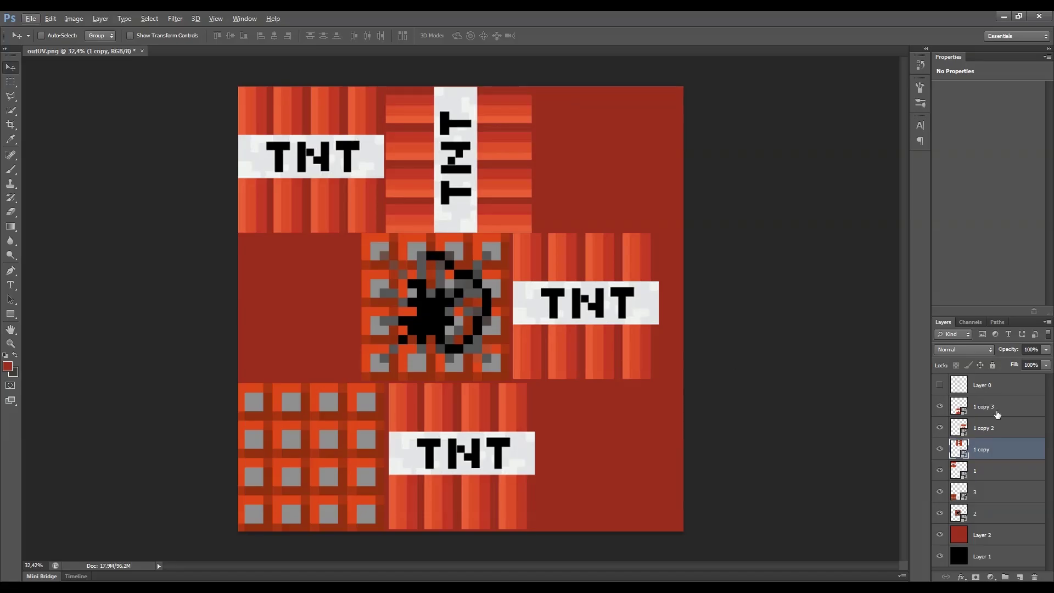
click(988, 407)
shift+click(991, 518)
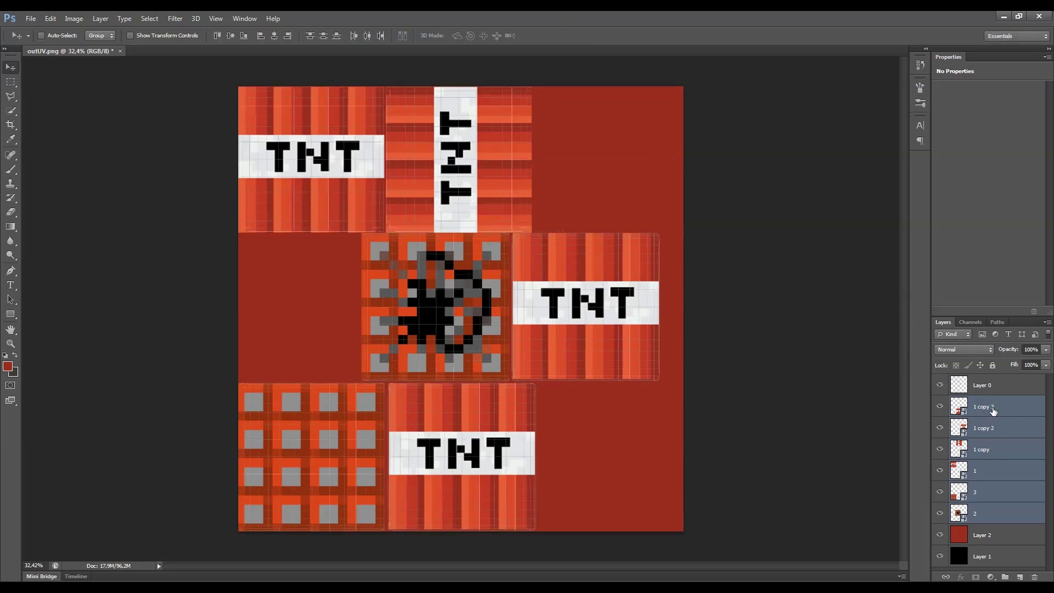
- Scale the tile layers up slightly and nudge the bottom TNT strip into place
alt+scroll(685, 272, up, 1)
drag(678, 64, 692, 39)
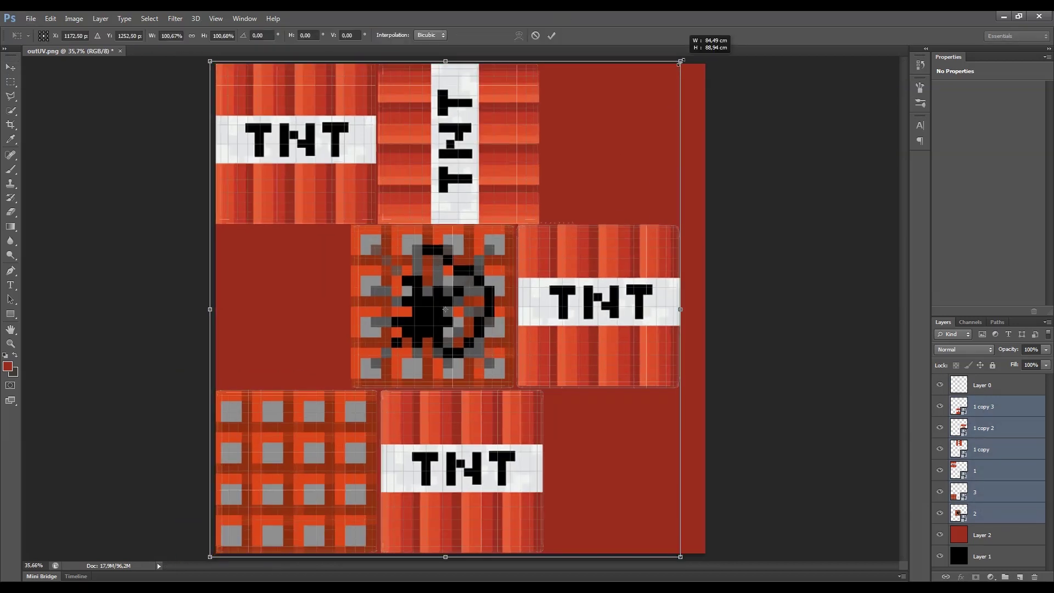
key(Return)
click(991, 408)
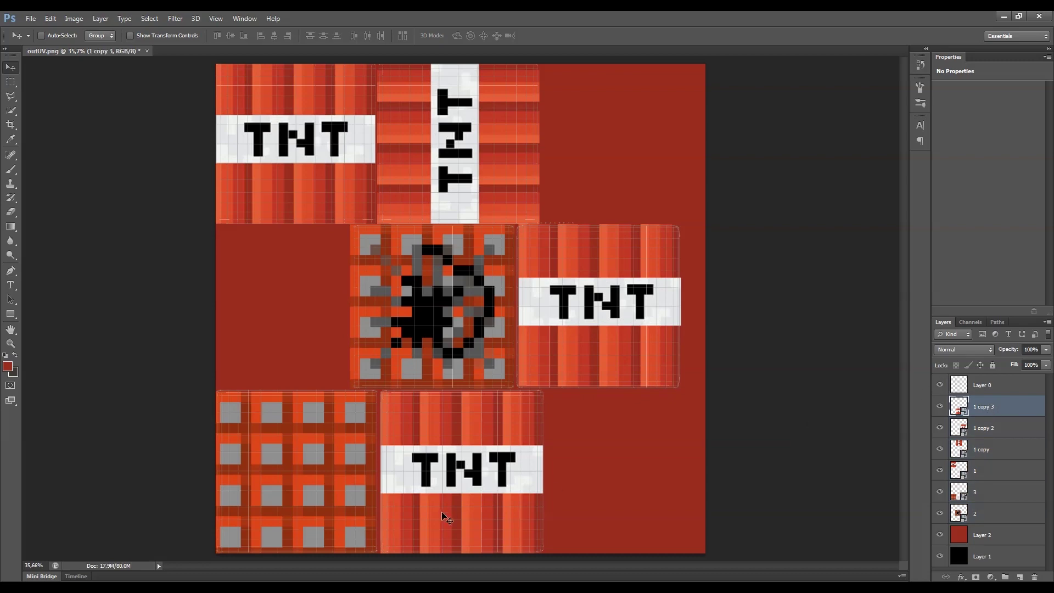
alt+scroll(423, 523, up, 5)
alt+scroll(529, 438, up, 5)
drag(530, 438, 536, 433)
alt+scroll(535, 429, down, 2)
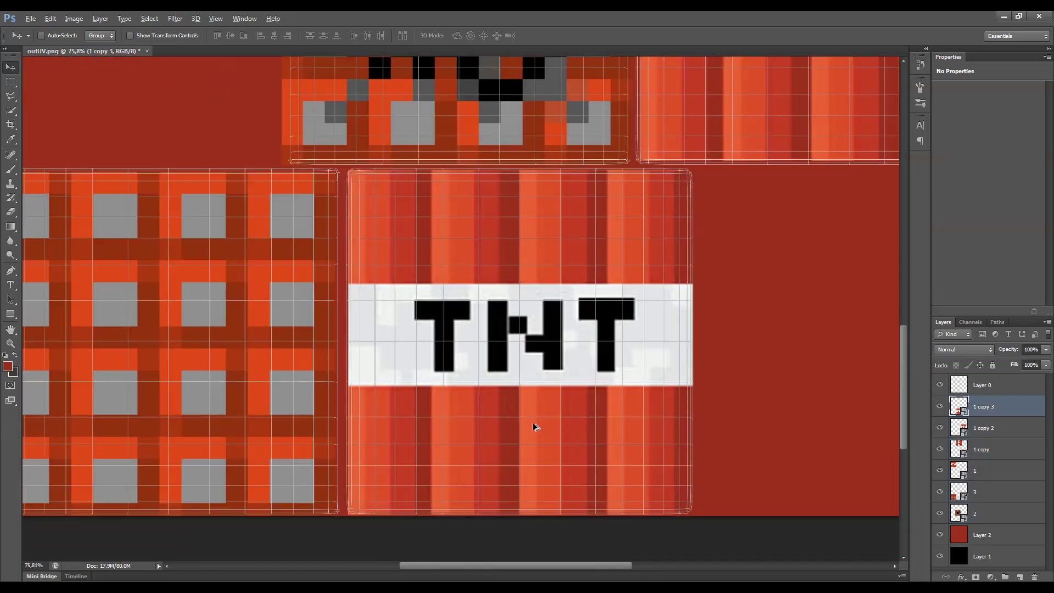
alt+scroll(534, 426, down, 2)
alt+scroll(346, 353, down, 2)
alt+scroll(489, 377, down, 2)
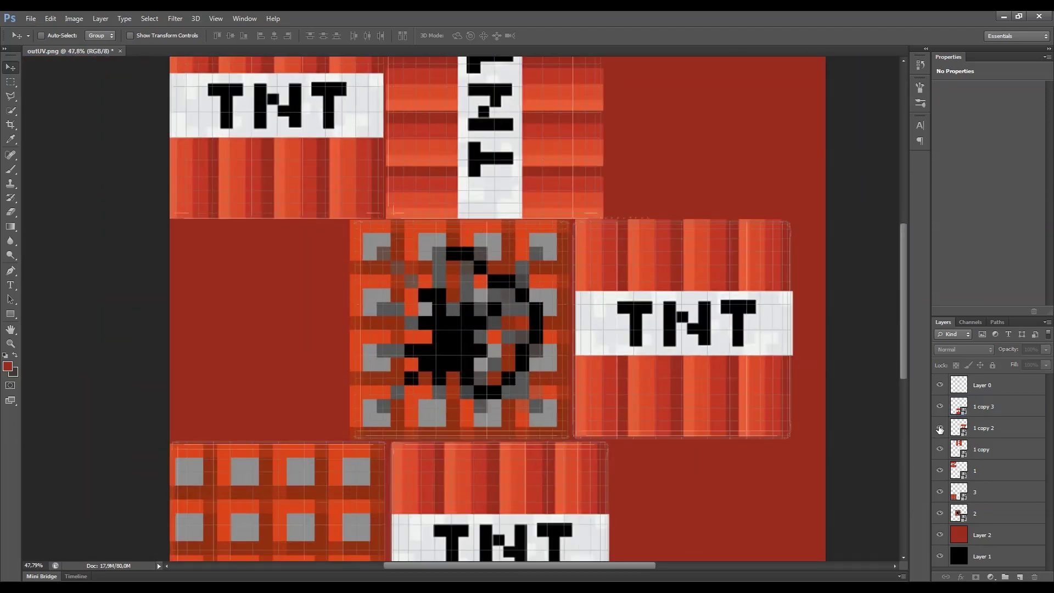
- Shift the right-hand TNT strip a few pixels left
click(966, 428)
alt+scroll(648, 391, up, 4)
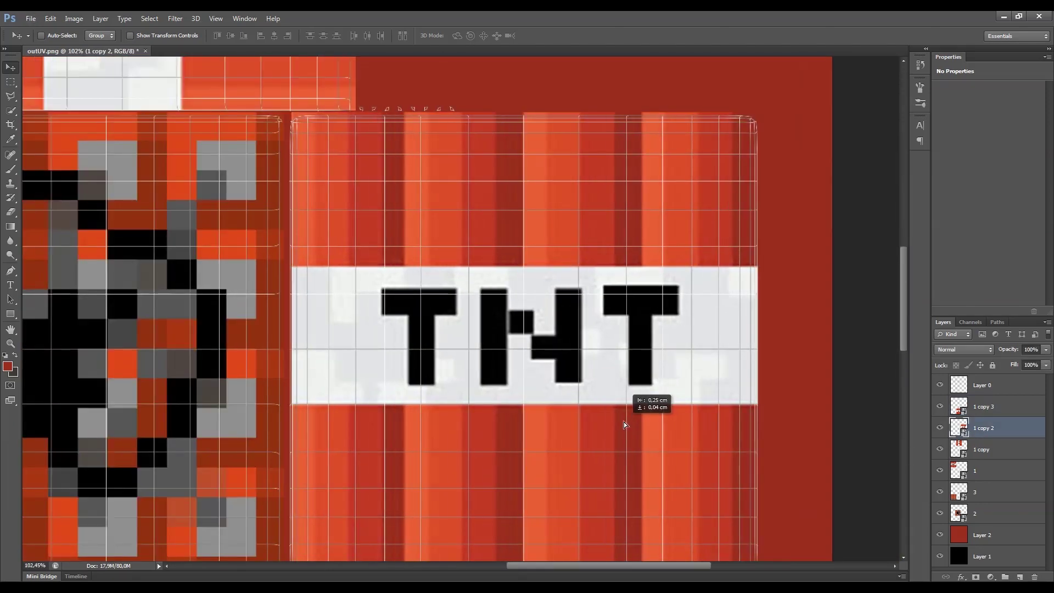
drag(624, 425, 621, 425)
alt+scroll(574, 376, down, 10)
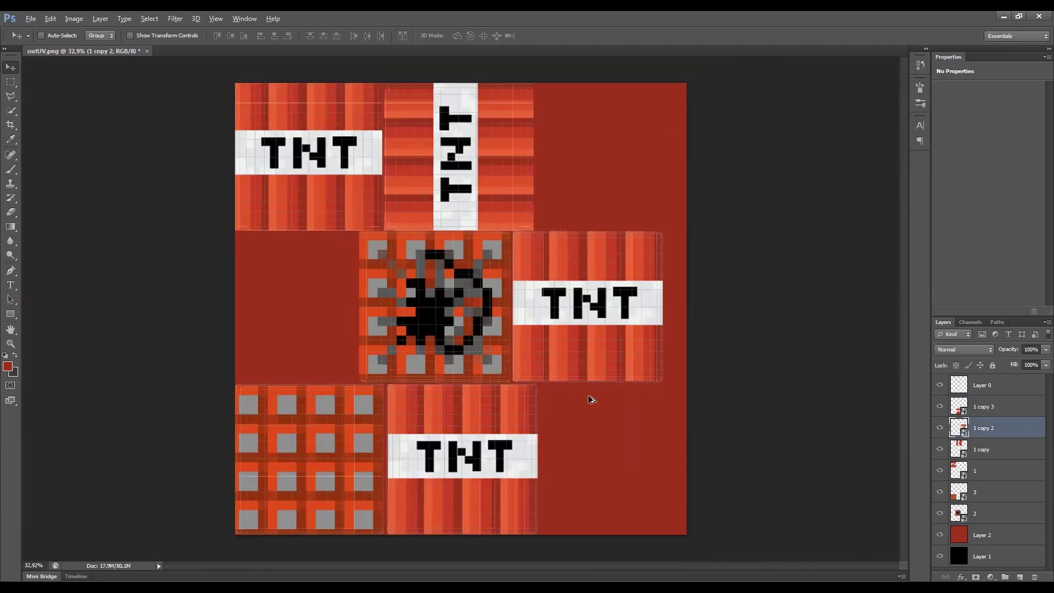
alt+scroll(404, 188, up, 8)
alt+scroll(460, 225, down, 3)
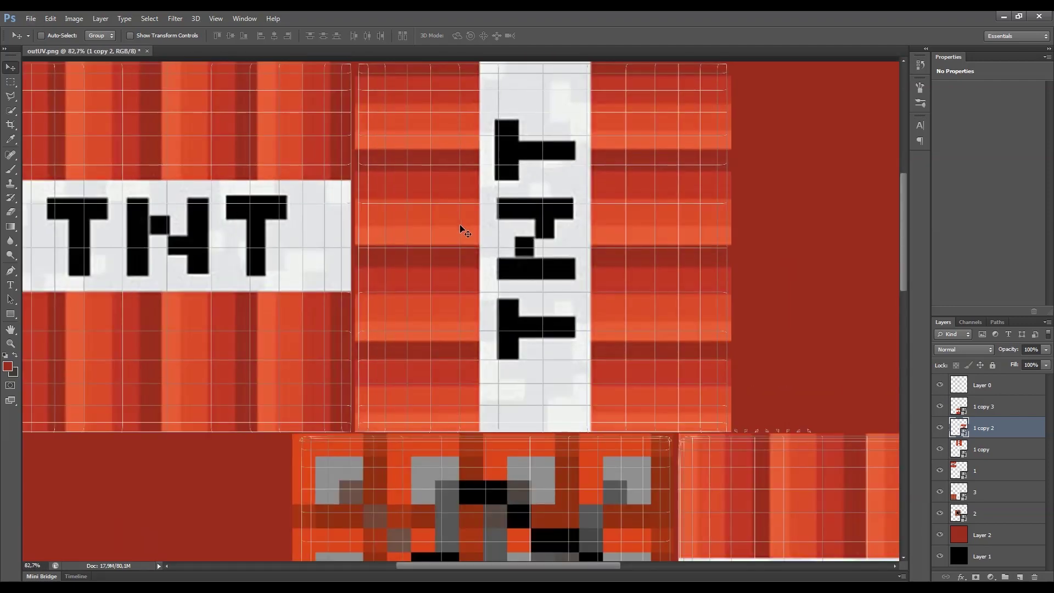
alt+scroll(461, 230, down, 3)
- Save the texture as JPEG over outUV
key(ctrl+shift+s)
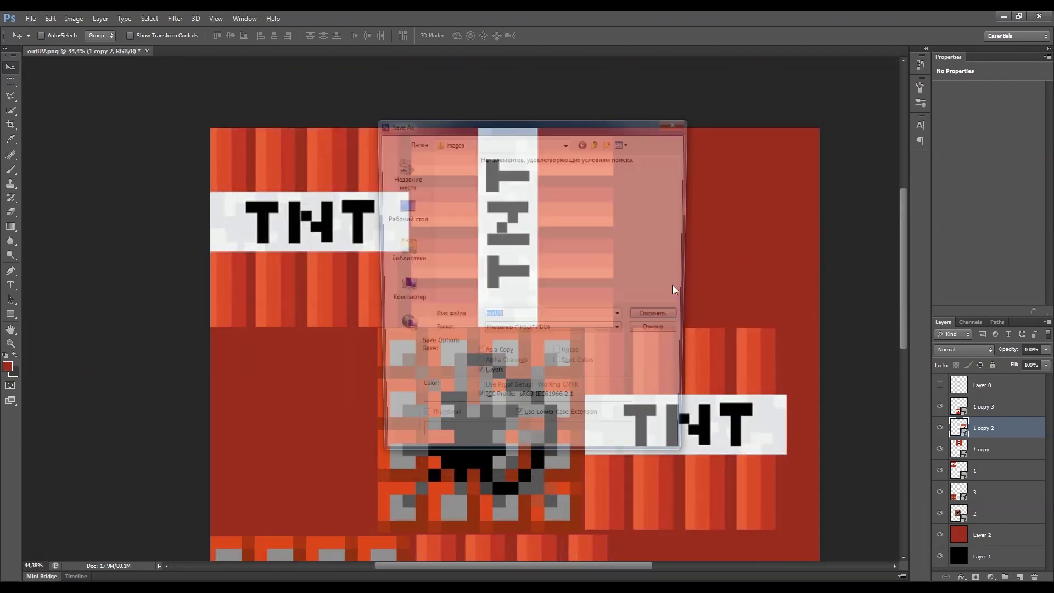
click(554, 332)
click(519, 408)
click(661, 318)
click(506, 228)
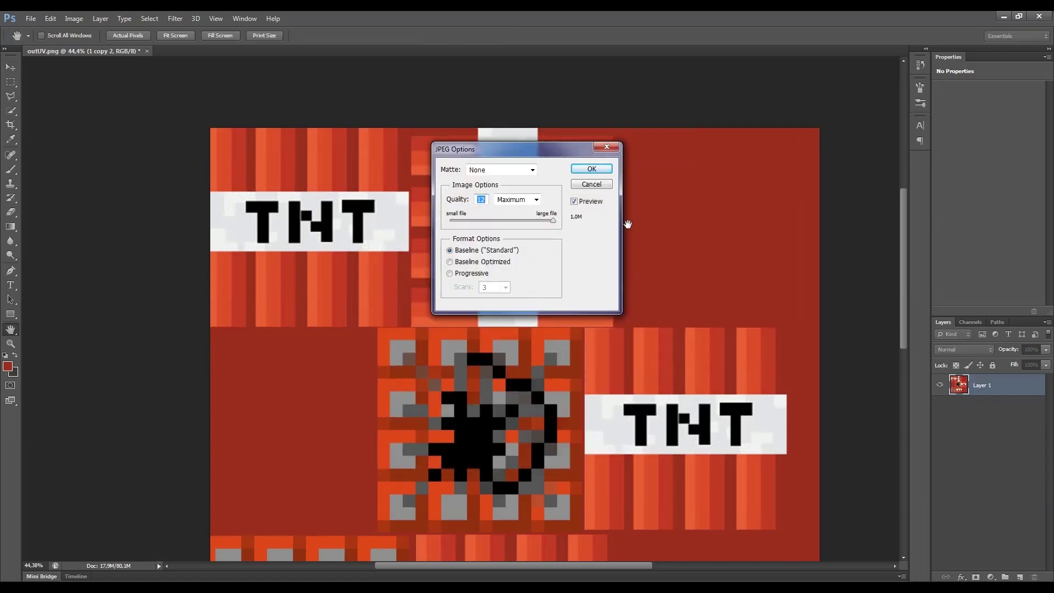
click(595, 169)
- Check the refreshed texture on the Maya cube, then locate and activate layer 3
key(alt+Tab)
mouse_move(749, 395)
alt+mouse_down()
mouse_move(652, 389)
mouse_move(686, 420)
mouse_move(567, 320)
alt+mouse_up()
key(alt+Tab)
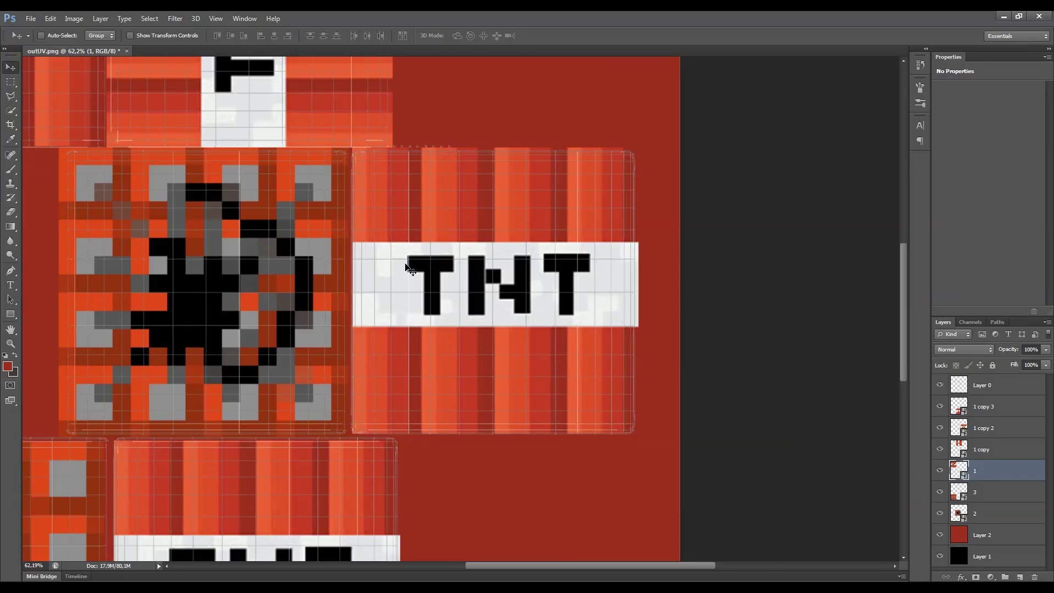
alt+scroll(407, 269, down, 3)
alt+scroll(329, 165, up, 5)
alt+scroll(494, 274, down, 3)
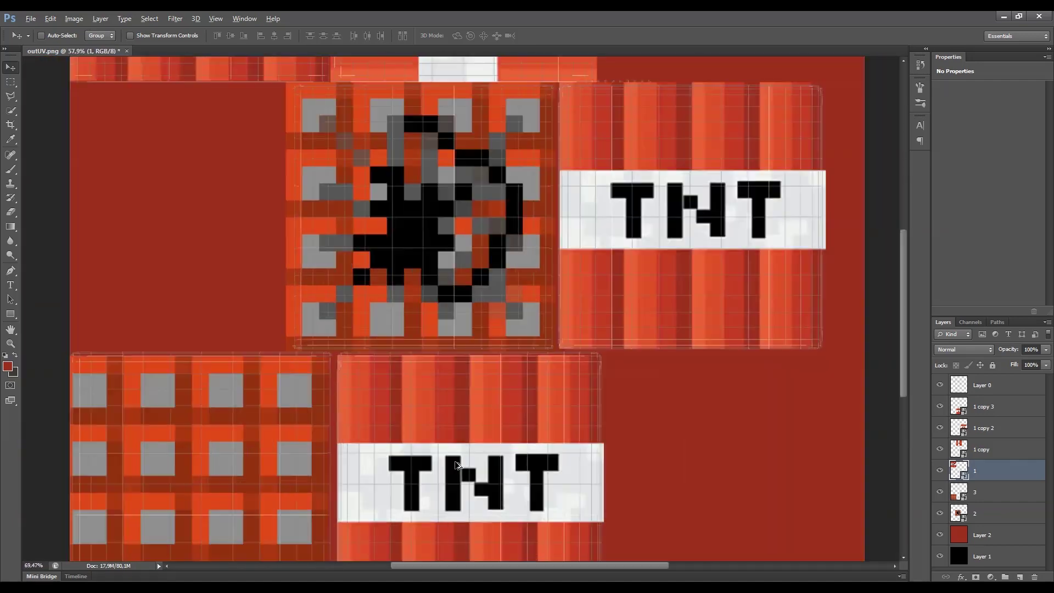
click(940, 492)
click(983, 492)
alt+scroll(275, 477, up, 3)
alt+scroll(395, 353, down, 1)
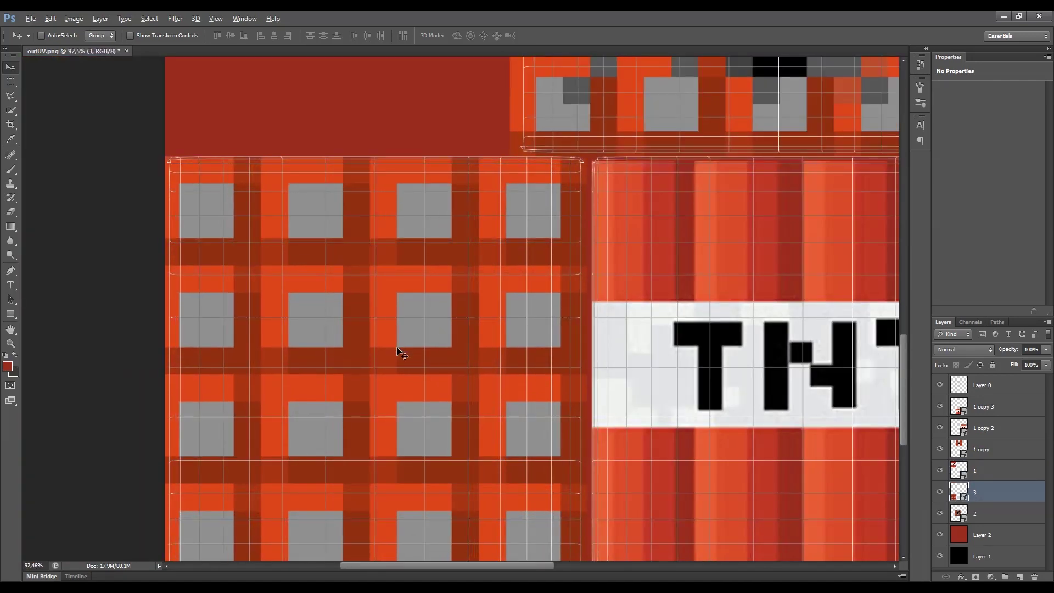
alt+scroll(453, 406, down, 1)
- Scale and nudge the checkered tile so it fills its UV square
key(ctrl+t)
drag(564, 119, 557, 125)
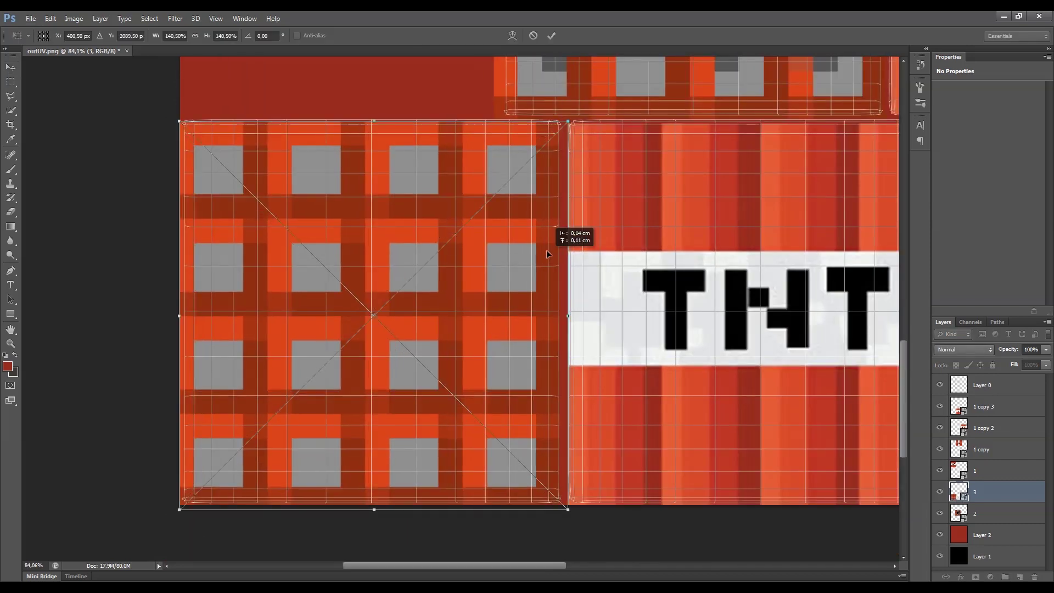
drag(556, 231, 567, 222)
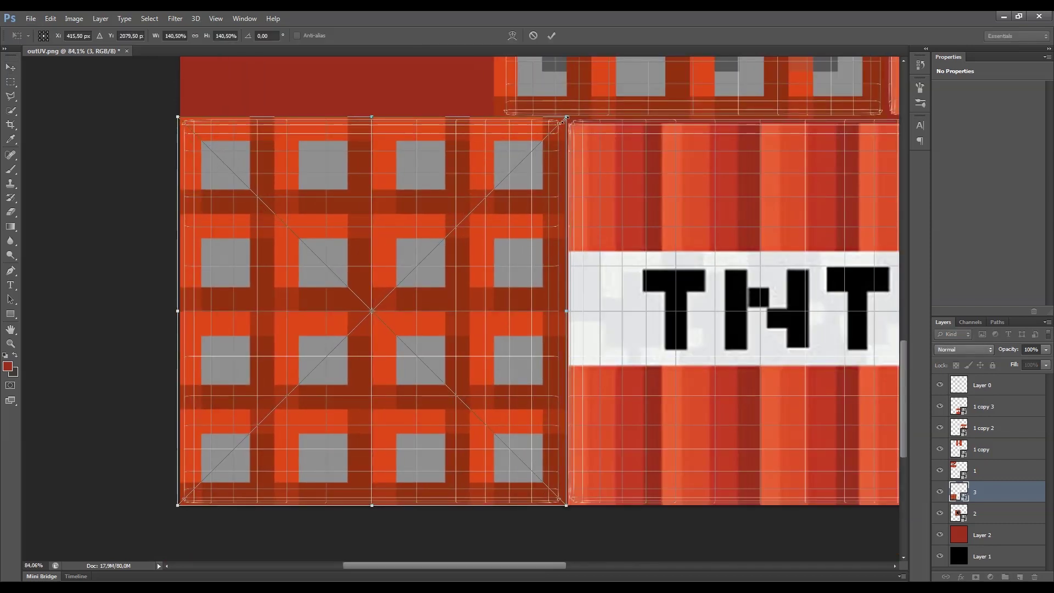
alt+shift+drag(565, 118, 561, 120)
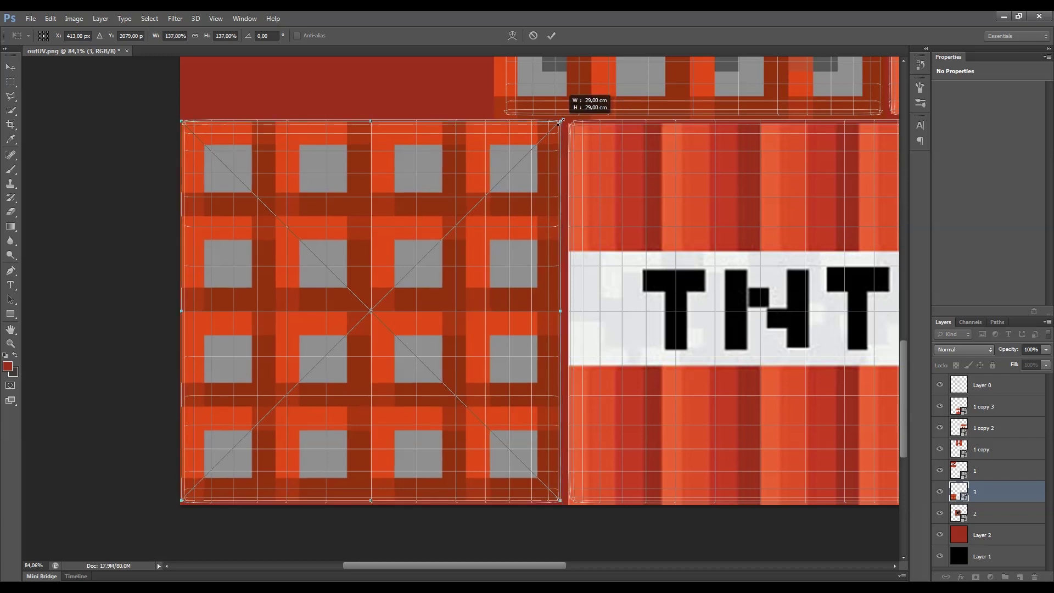
key(Up)
key(Up)
key(Up)
key(Right)
key(Right)
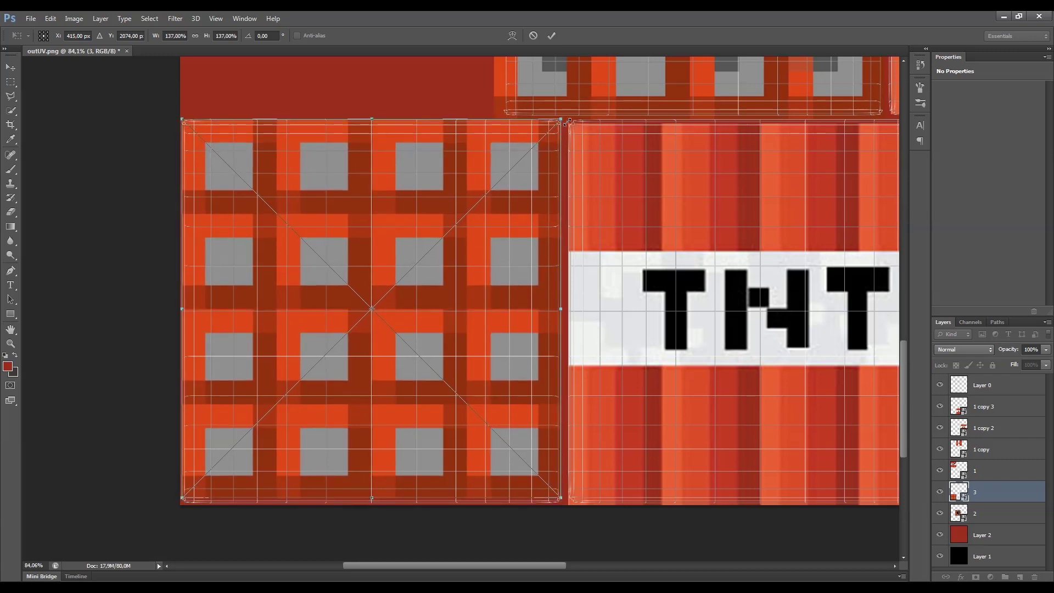
key(Down)
key(Down)
key(Down)
key(Left)
alt+shift+drag(561, 121, 563, 117)
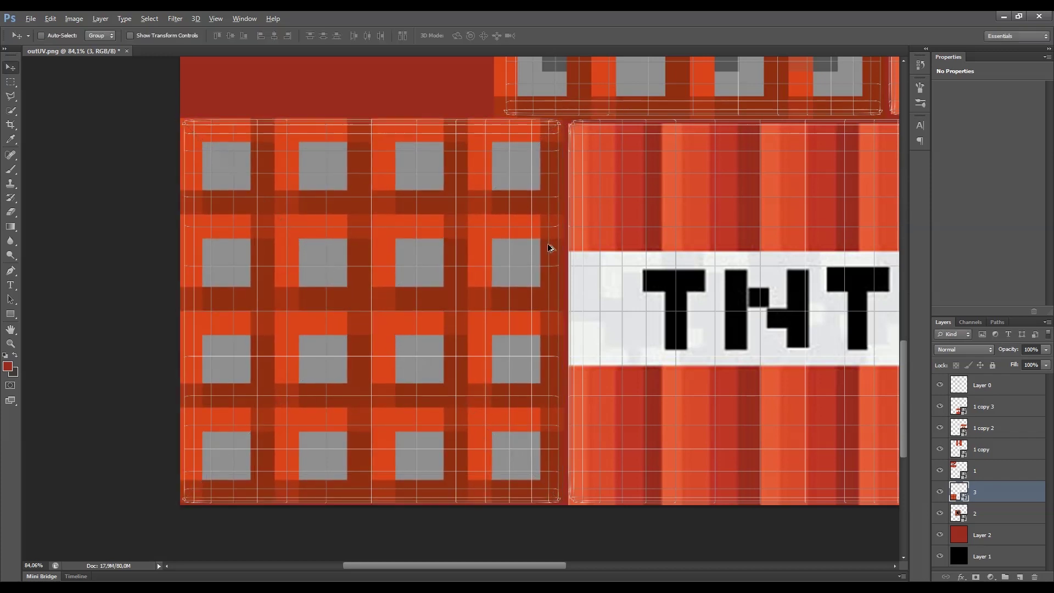
key(Return)
key(ctrl+0)
- Re-save the texture as JPEG over outUV and check it on the cube
key(ctrl+shift+s)
click(527, 333)
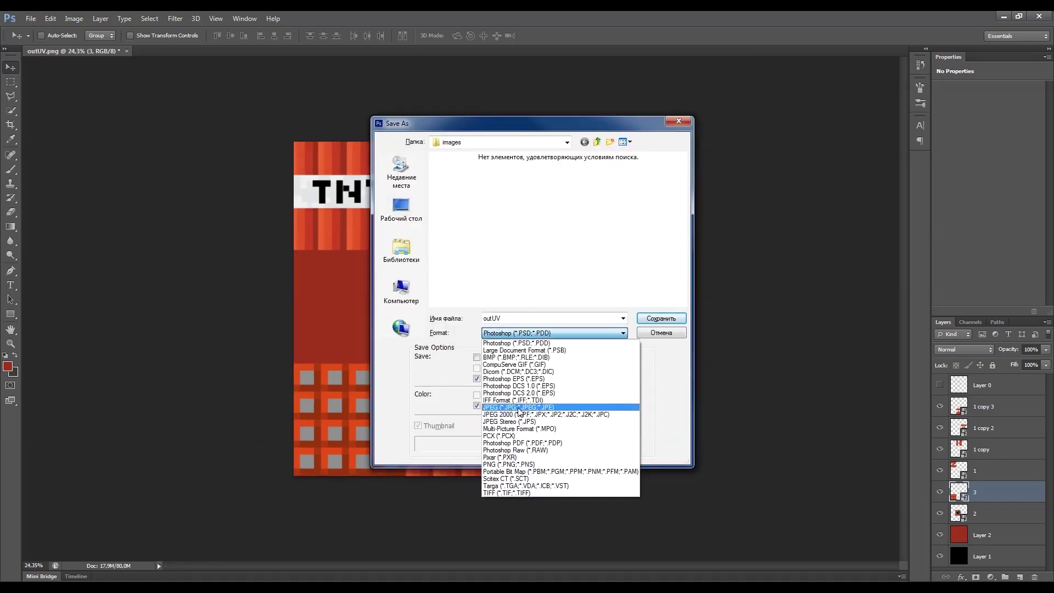
click(519, 406)
click(661, 318)
click(554, 287)
key(Return)
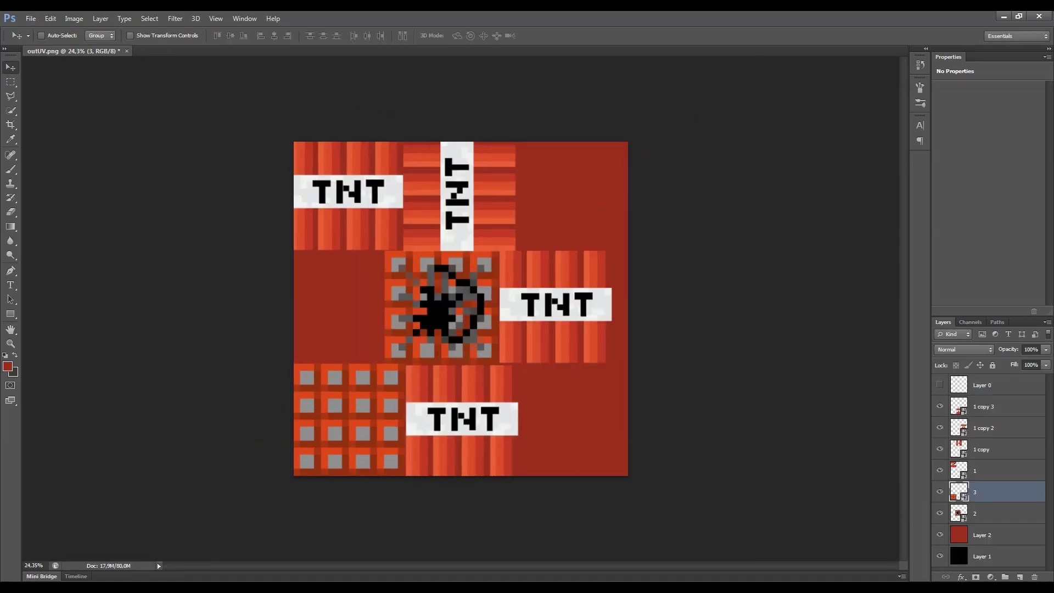
mouse_move(721, 325)
alt+mouse_down()
mouse_move(694, 412)
mouse_move(586, 433)
mouse_move(652, 365)
mouse_move(619, 383)
mouse_move(854, 412)
alt+mouse_up()
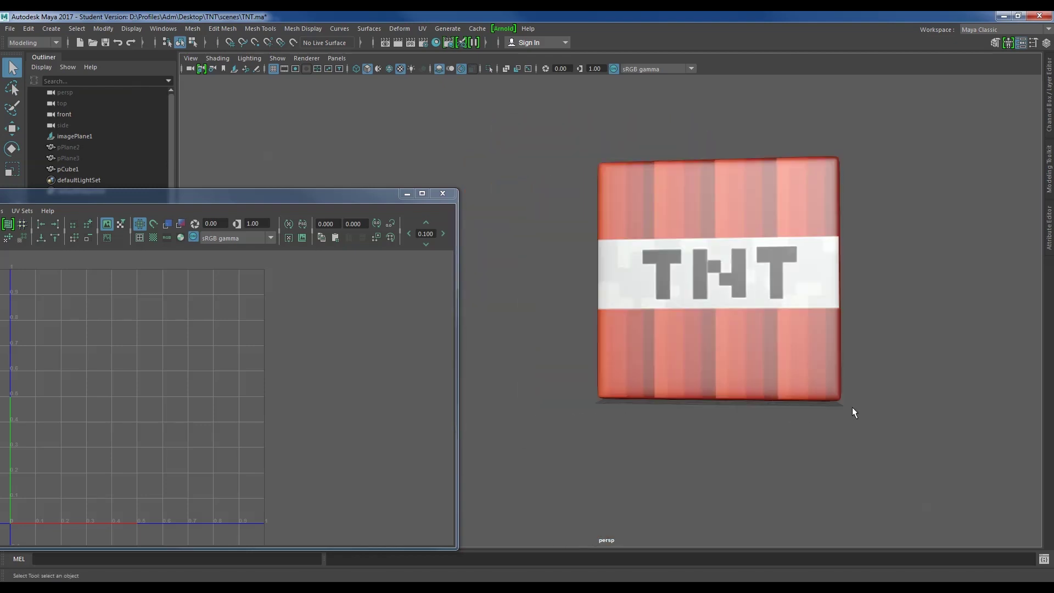
- Orbit the Maya cube and select it to compare its UVs with the texture
click(750, 356)
mouse_move(765, 377)
alt+mouse_down()
mouse_move(894, 360)
mouse_move(795, 405)
alt+mouse_up()
click(894, 360)
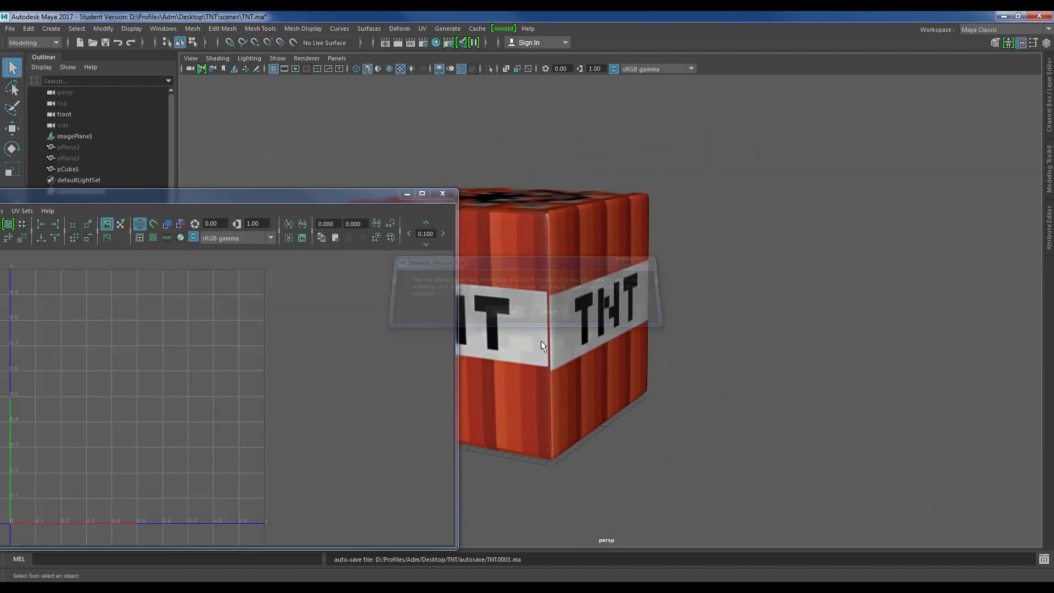
mouse_move(543, 346)
alt+mouse_down()
mouse_move(824, 353)
mouse_move(752, 349)
mouse_move(784, 330)
alt+mouse_up()
click(752, 349)
click(729, 308)
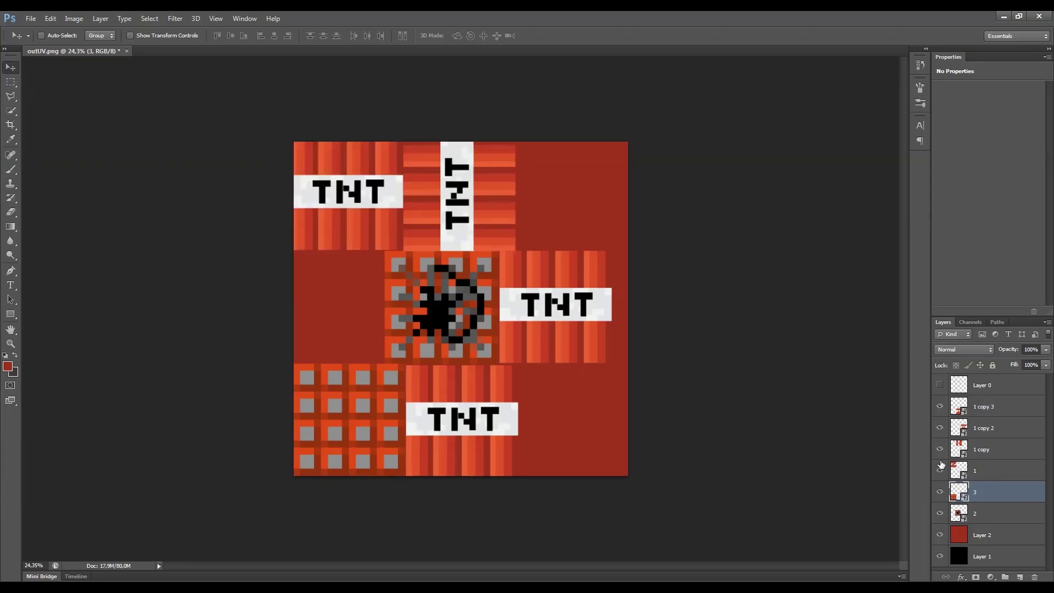
- Hide the grid overlay layer and save the texture as JPEG over outUV
click(980, 410)
alt+scroll(855, 404, up, 3)
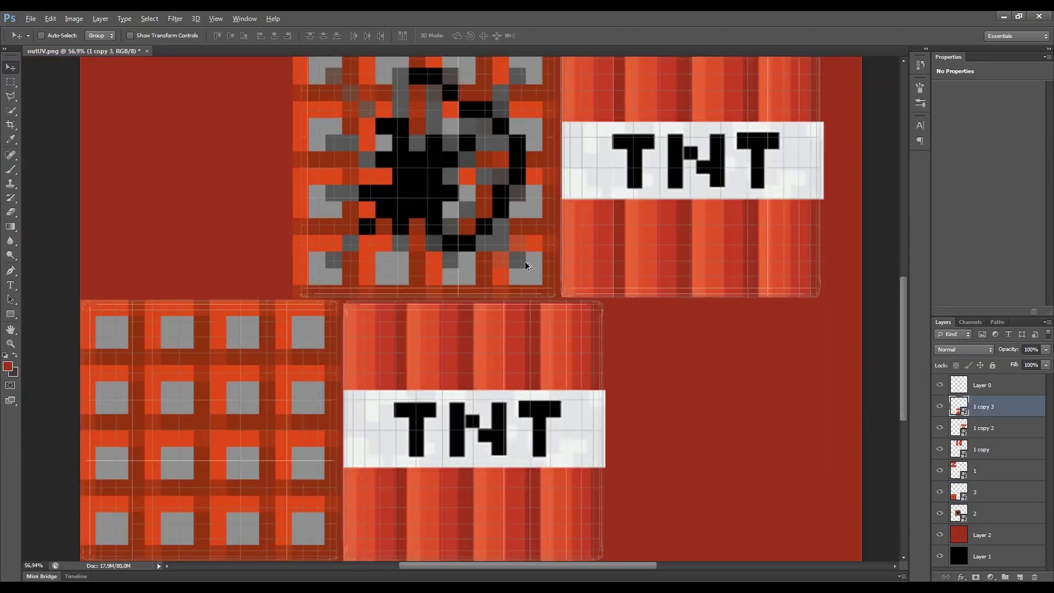
alt+scroll(525, 266, down, 1)
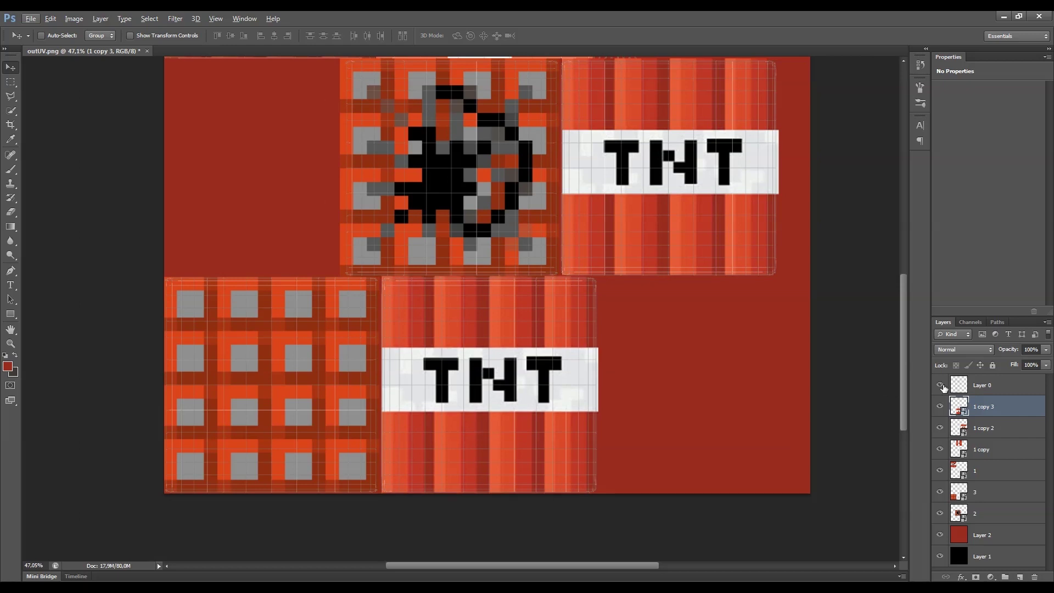
click(939, 385)
key(ctrl+shift+s)
click(623, 332)
click(527, 403)
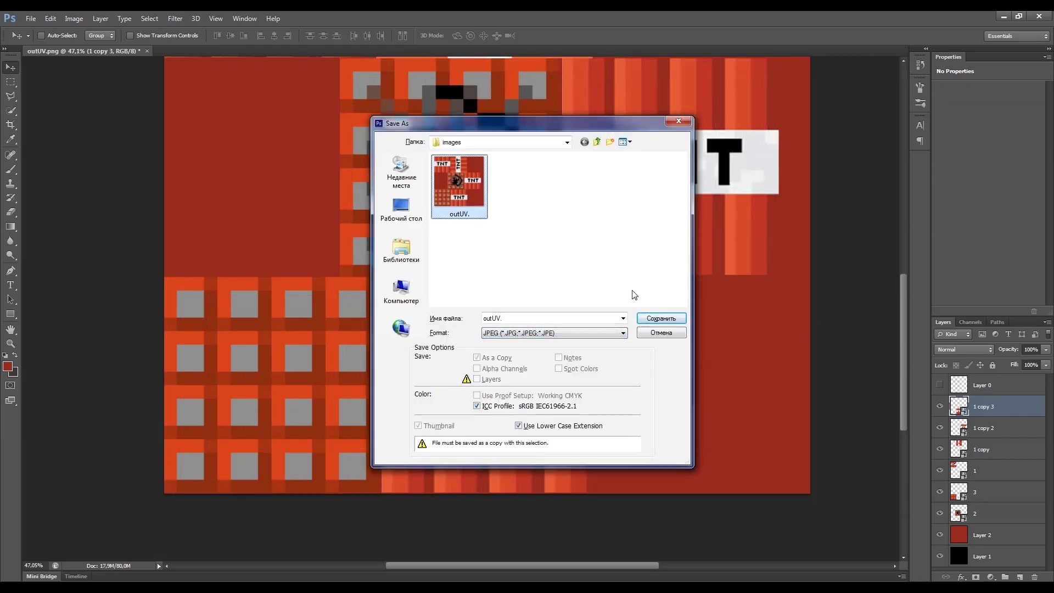
click(661, 319)
click(482, 228)
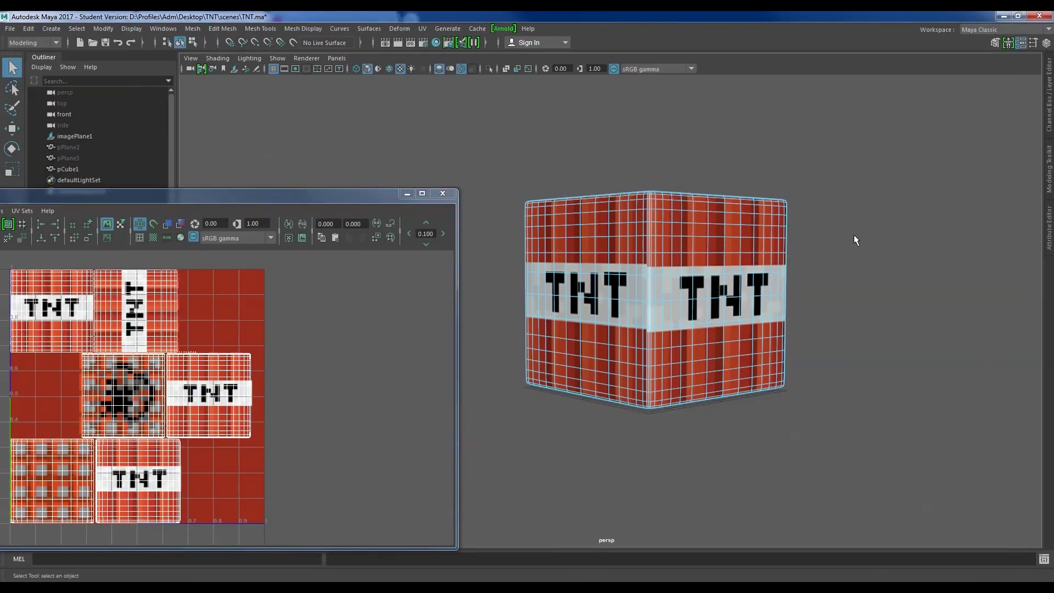
- Inspect the cube, switch to layer 1, and re-save the texture as JPEG over outUV
alt+drag(876, 220, 743, 367)
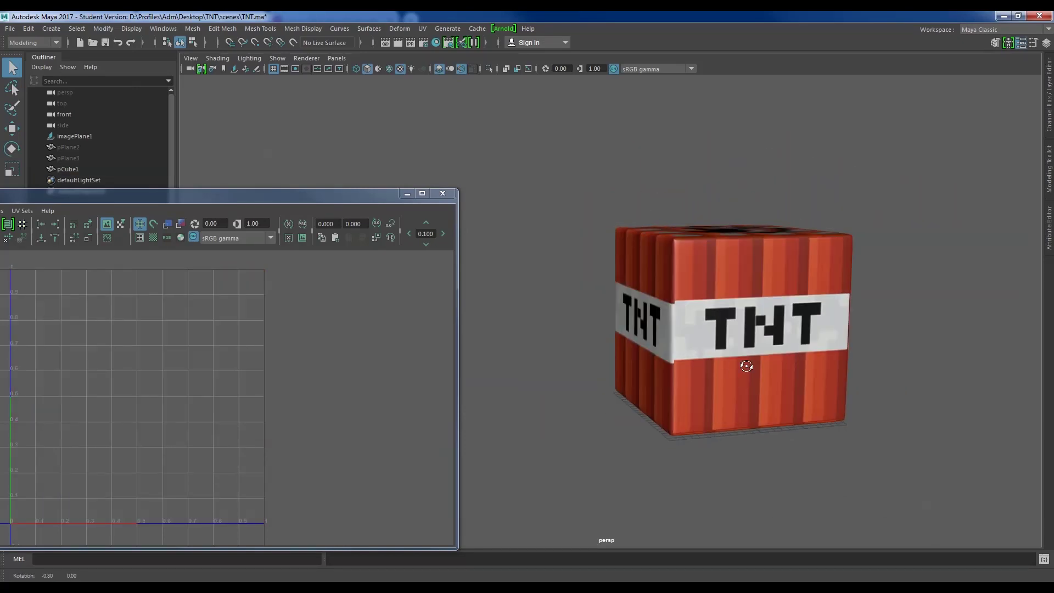
click(777, 333)
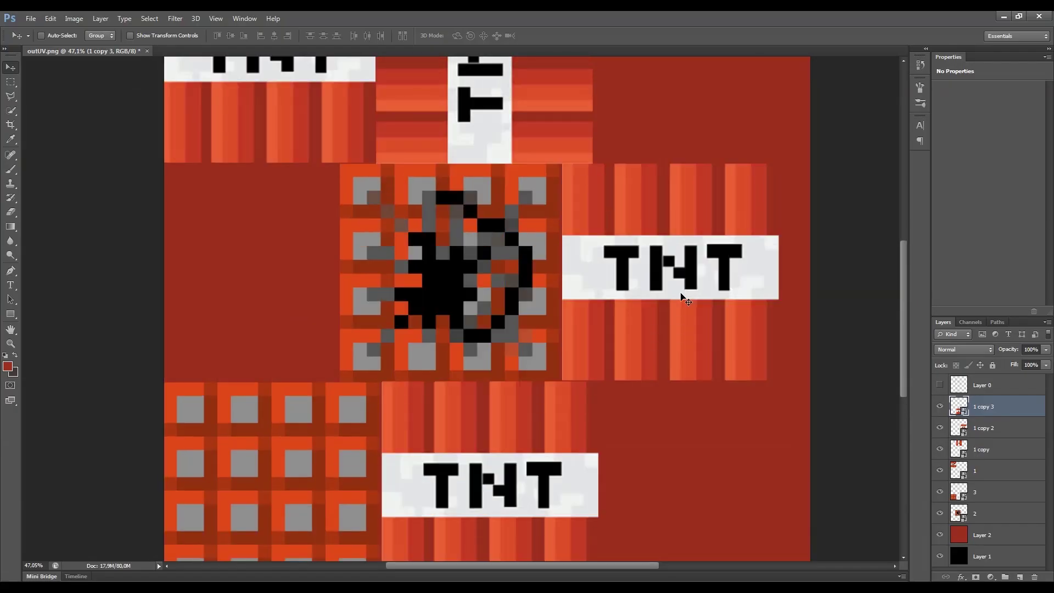
scroll(682, 297, up, 3)
ctrl+click(356, 302)
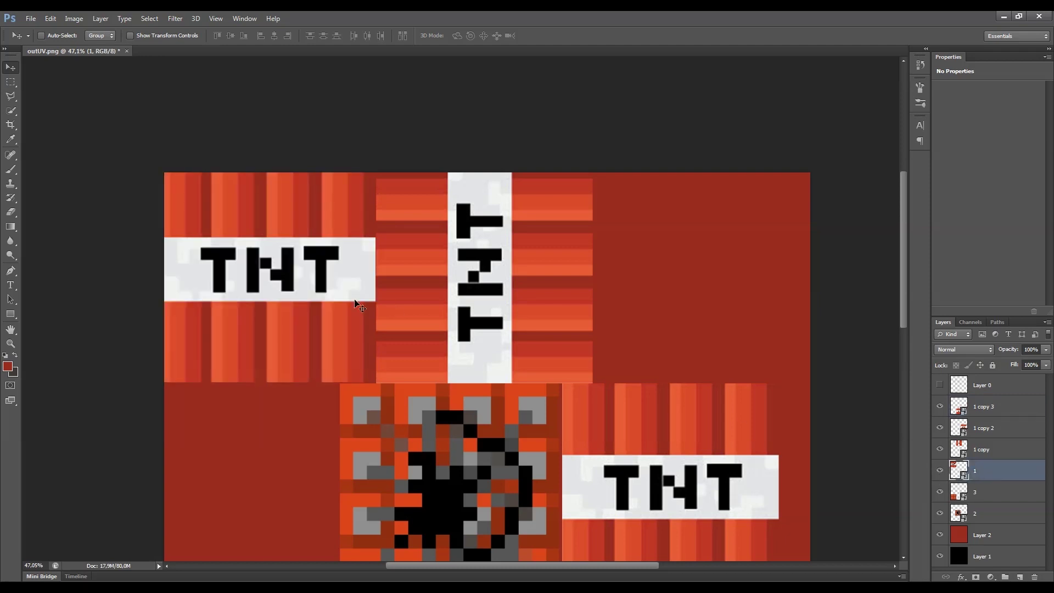
key(ctrl+shift+s)
click(553, 334)
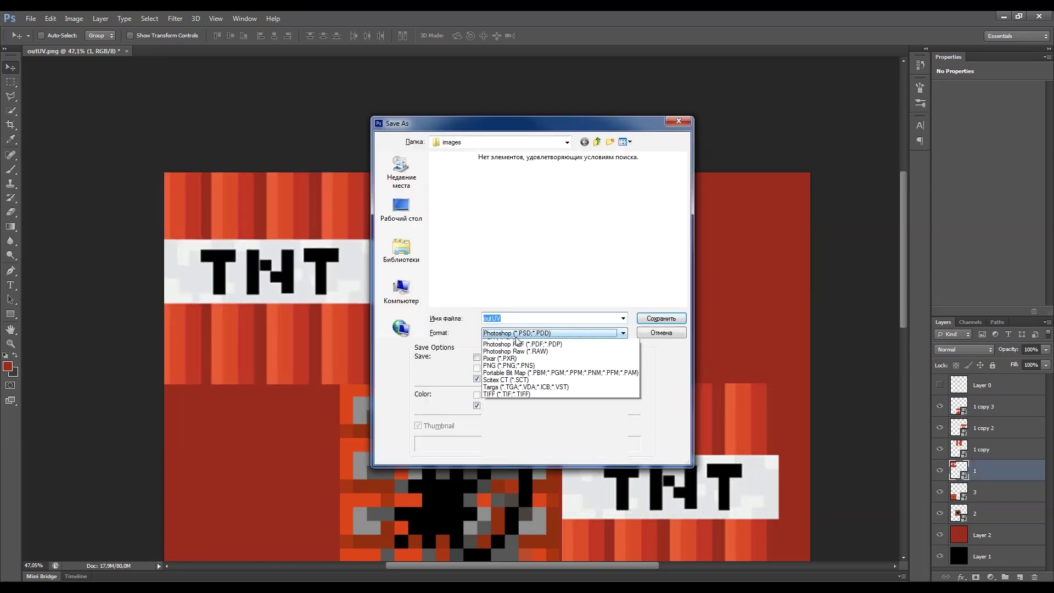
scroll(553, 384, down, 3)
click(565, 405)
click(661, 318)
key(Return)
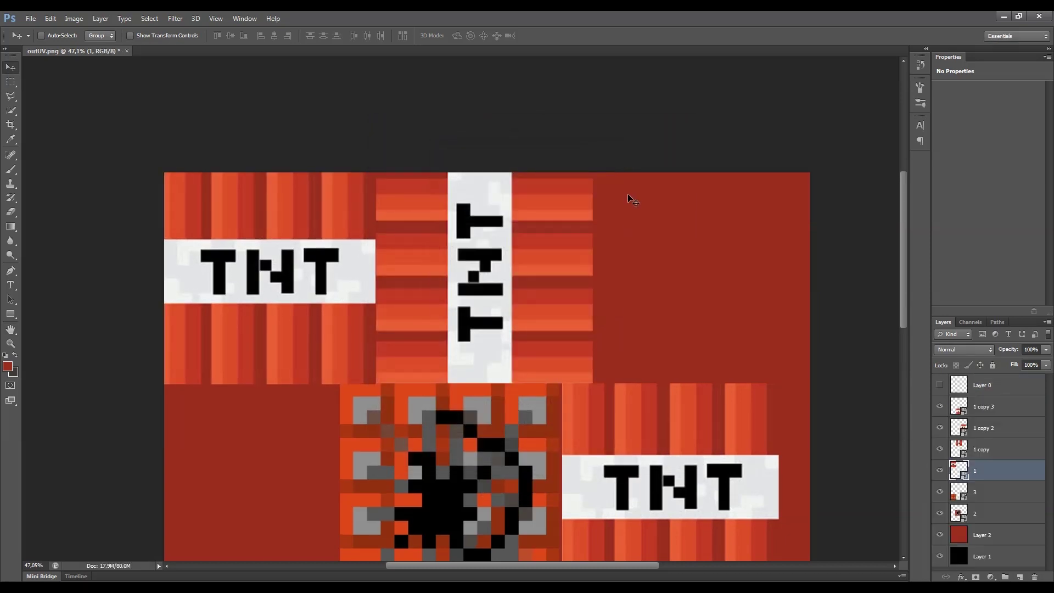
- Orbit the re-textured cube and save the Maya scene
click(683, 438)
mouse_move(682, 437)
alt+mouse_down()
mouse_move(861, 302)
mouse_move(709, 315)
mouse_move(711, 430)
mouse_move(574, 497)
mouse_move(663, 420)
mouse_move(717, 443)
mouse_move(562, 371)
mouse_move(664, 417)
mouse_move(745, 405)
mouse_move(717, 422)
mouse_move(829, 437)
alt+mouse_up()
key(ctrl+s)
key(Return)
- Select the TNT cube and save the Maya scene, dismissing the warning
click(710, 383)
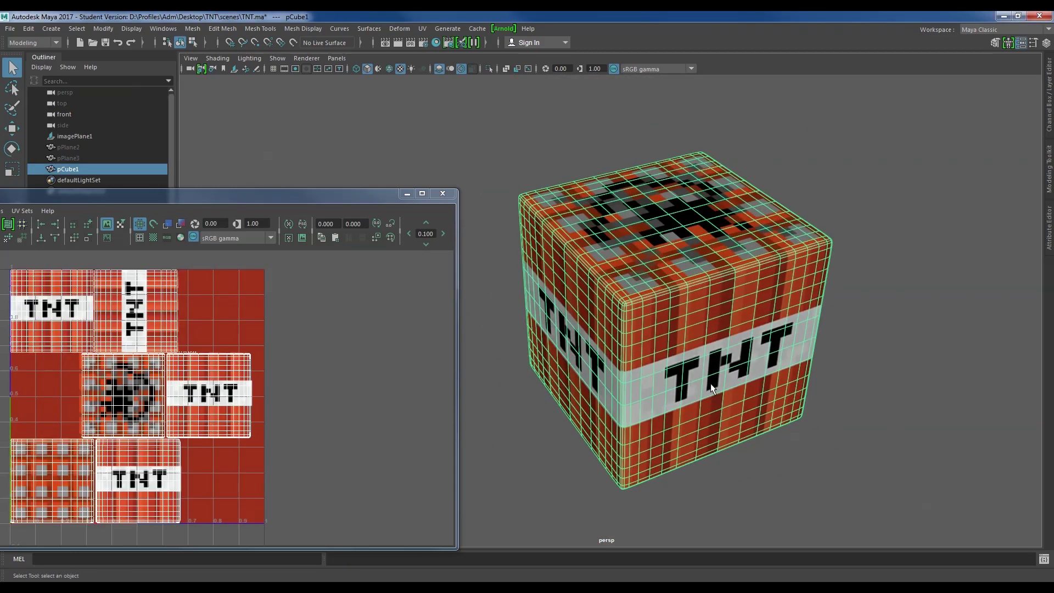
click(483, 127)
click(10, 29)
click(10, 28)
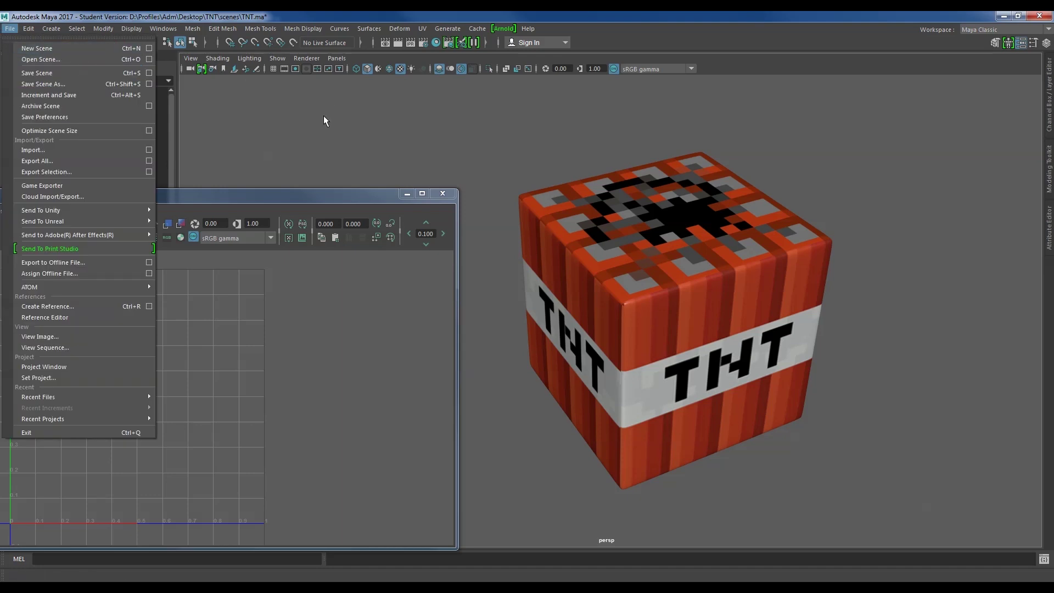
click(37, 73)
- Attempt an FBX Export Selection named TNT and dismiss the resulting message
click(499, 309)
click(10, 29)
click(94, 171)
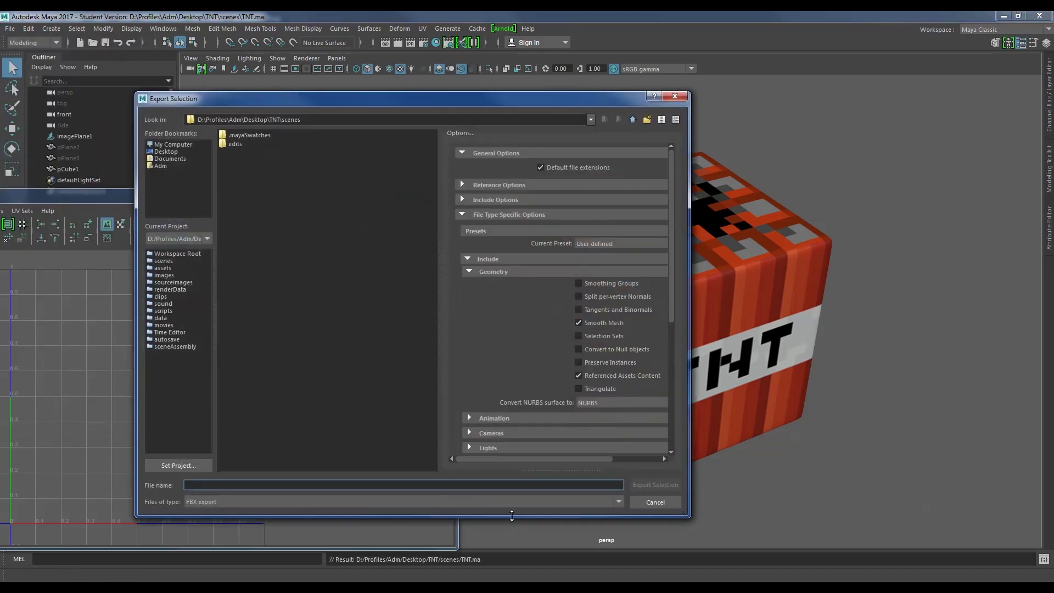
click(263, 501)
click(264, 564)
text(TNT)
click(655, 485)
key(Return)
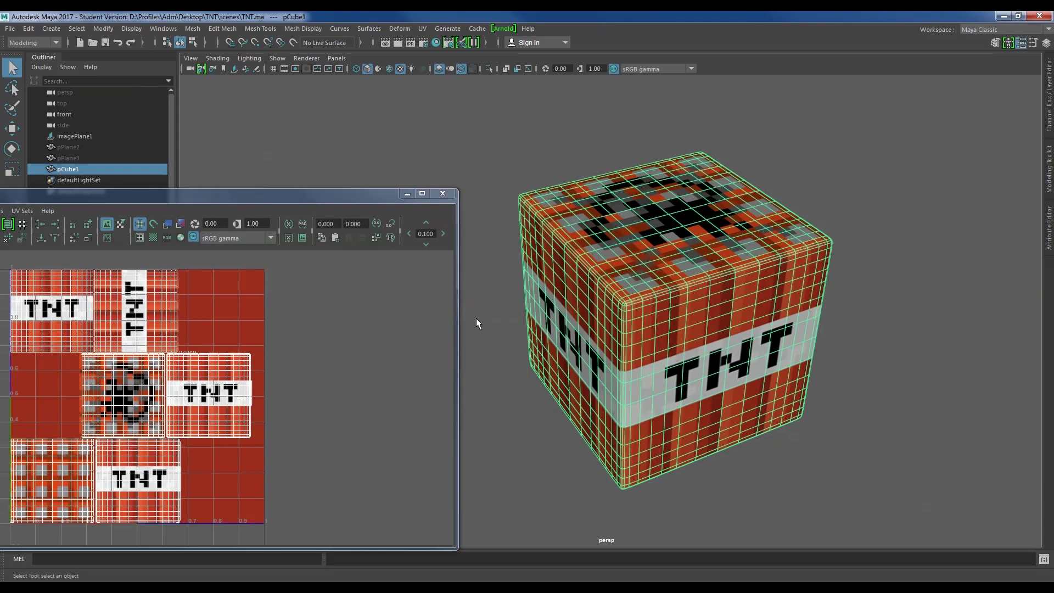
- Export the selected cube as TNT.fbx, then deselect it
click(10, 29)
click(52, 172)
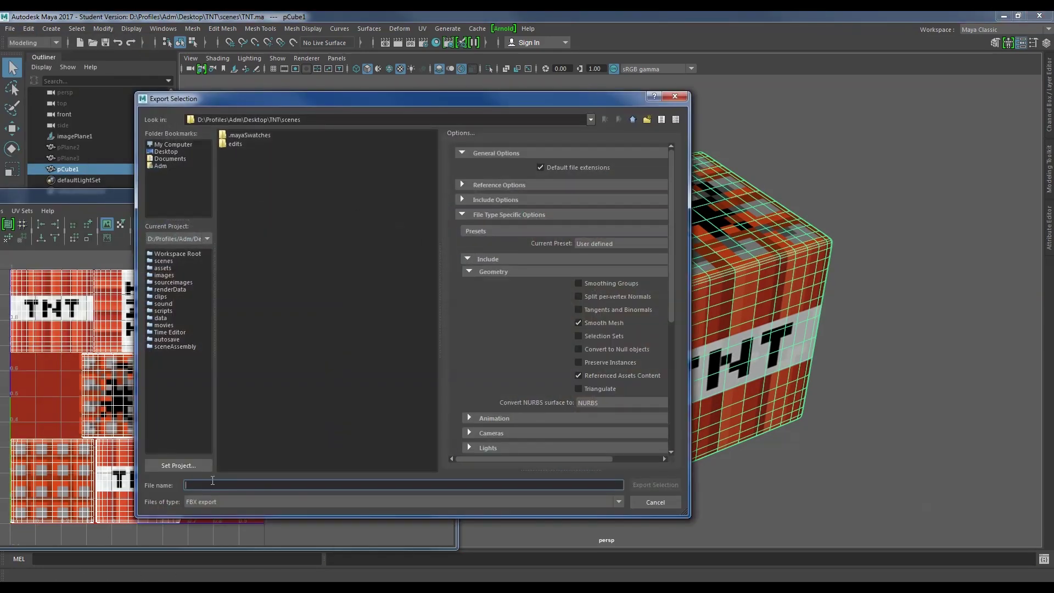
text(TNT)
click(653, 484)
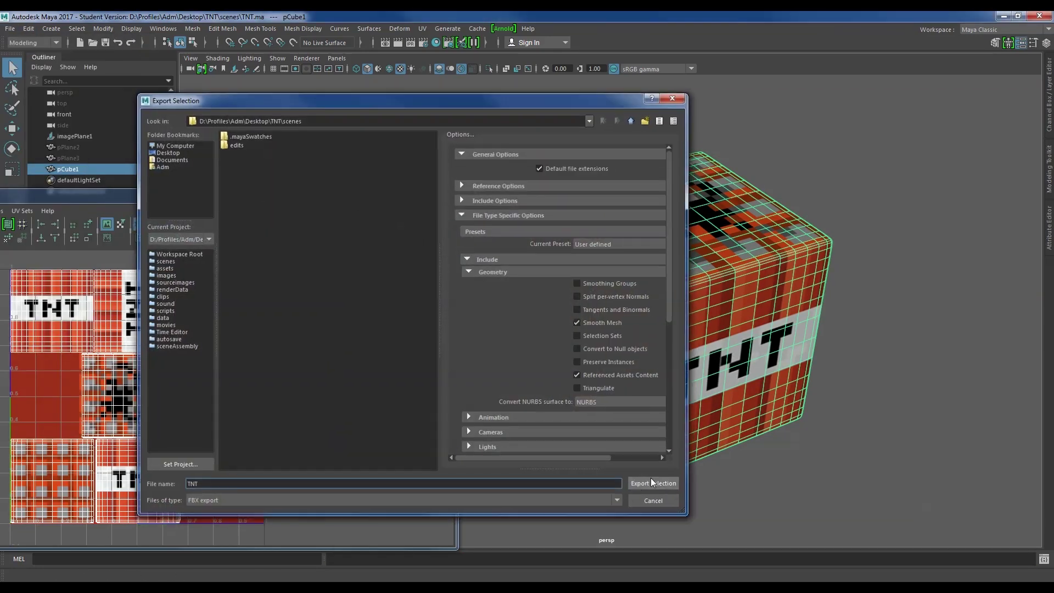
click(887, 382)
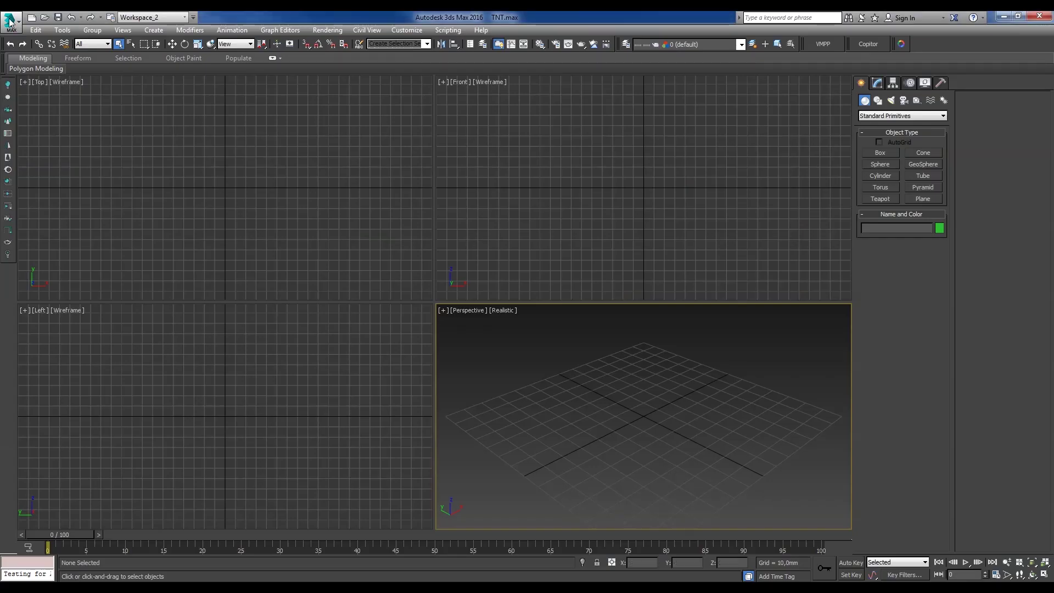
- Import the exported TNT FBX file from the Desktop TNT folder, accepting the FBX import options
click(11, 20)
click(66, 166)
click(25, 128)
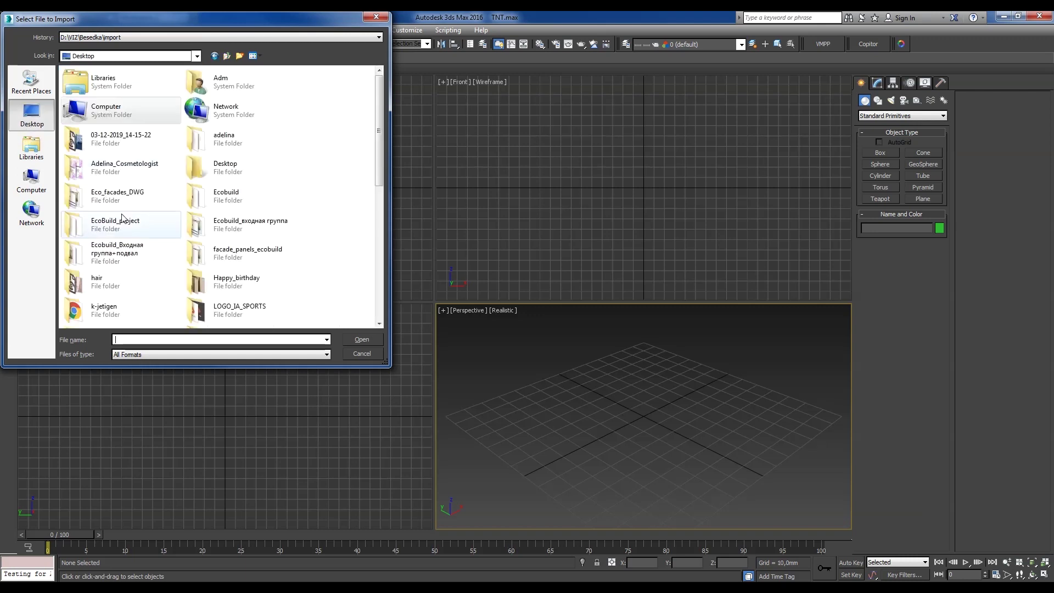
scroll(329, 274, down, 3)
scroll(330, 275, down, 2)
double_click(313, 265)
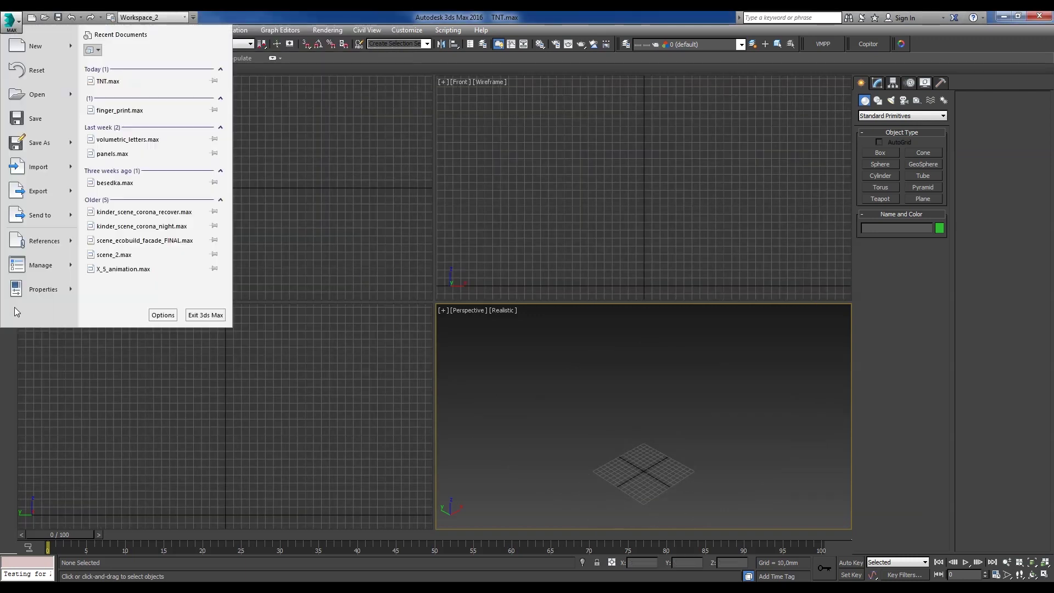
double_click(84, 108)
click(678, 434)
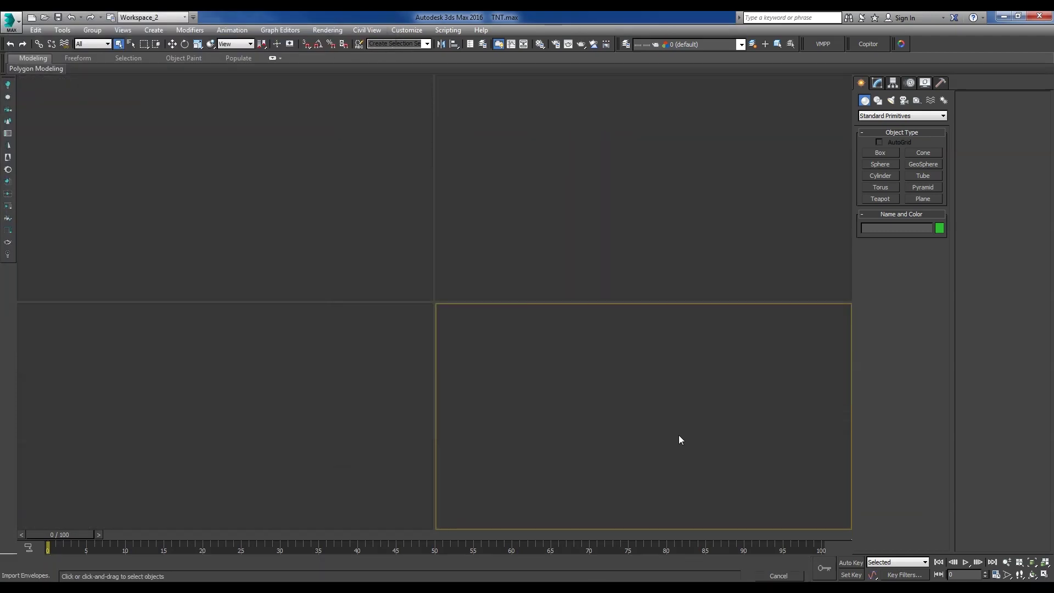
- Maximize the Perspective viewport and orbit around the imported TNT cube
alt+middle_drag(684, 466, 640, 453)
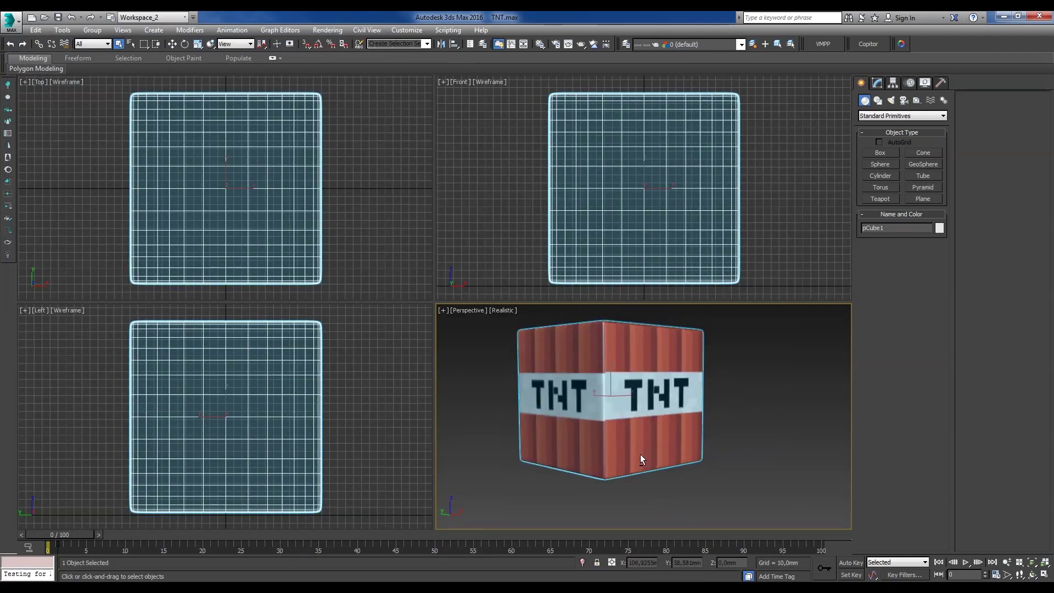
key(alt+w)
scroll(587, 388, down, 5)
mouse_move(588, 388)
alt+middle_down()
mouse_move(626, 426)
mouse_move(592, 411)
mouse_move(586, 430)
mouse_move(626, 492)
mouse_move(600, 412)
alt+middle_up()
scroll(563, 430, up, 10)
scroll(563, 431, down, 5)
- Deselect the cube and switch to the Top view
click(663, 364)
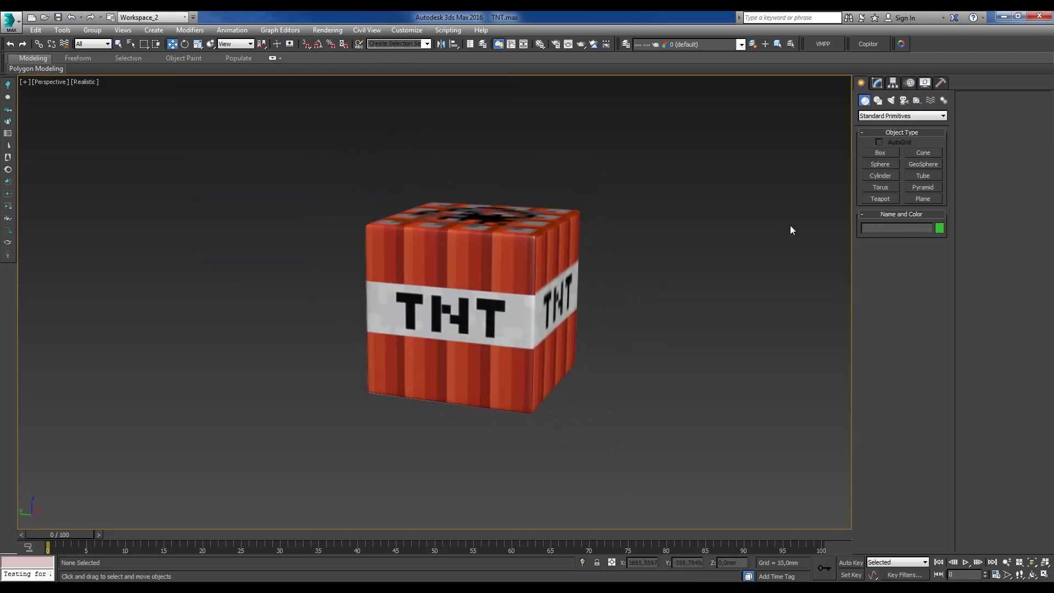
key(t)
scroll(683, 388, down, 5)
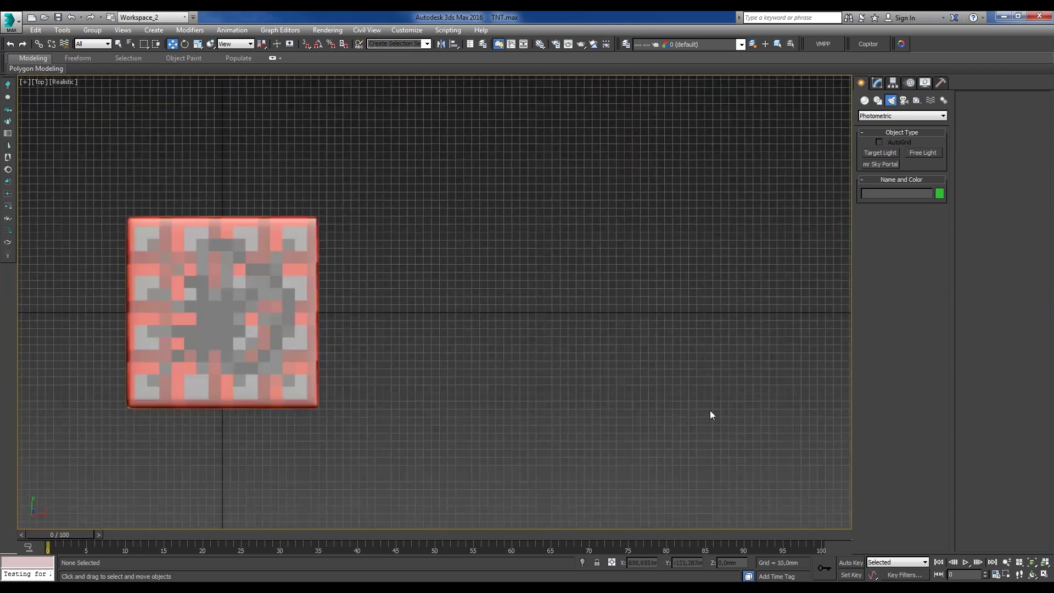
mouse_move(710, 413)
alt+middle_down()
mouse_move(517, 412)
mouse_move(465, 399)
alt+middle_up()
key(t)
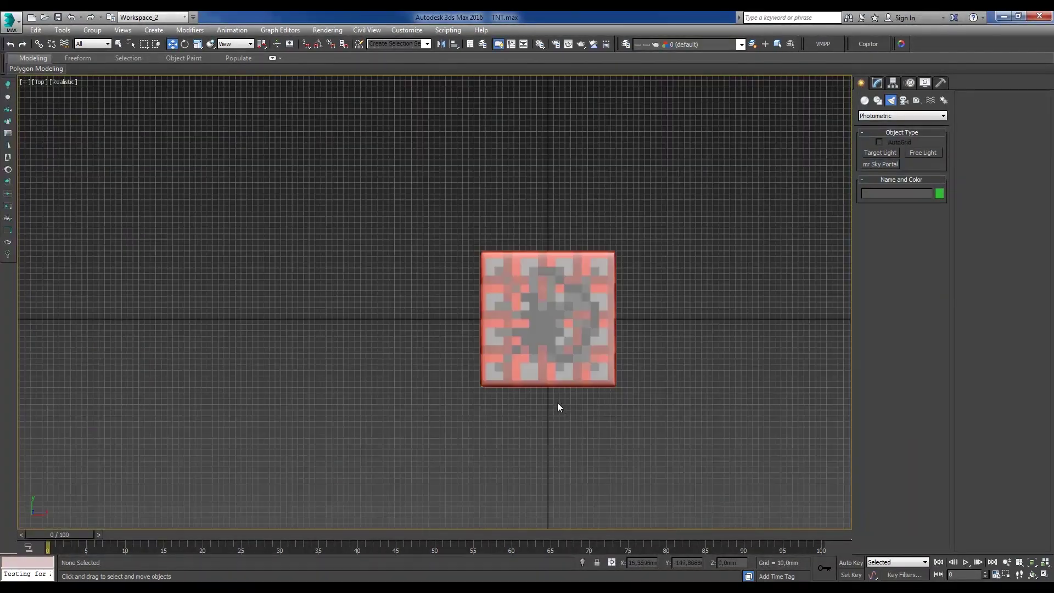
scroll(555, 423, up, 5)
scroll(555, 394, down, 5)
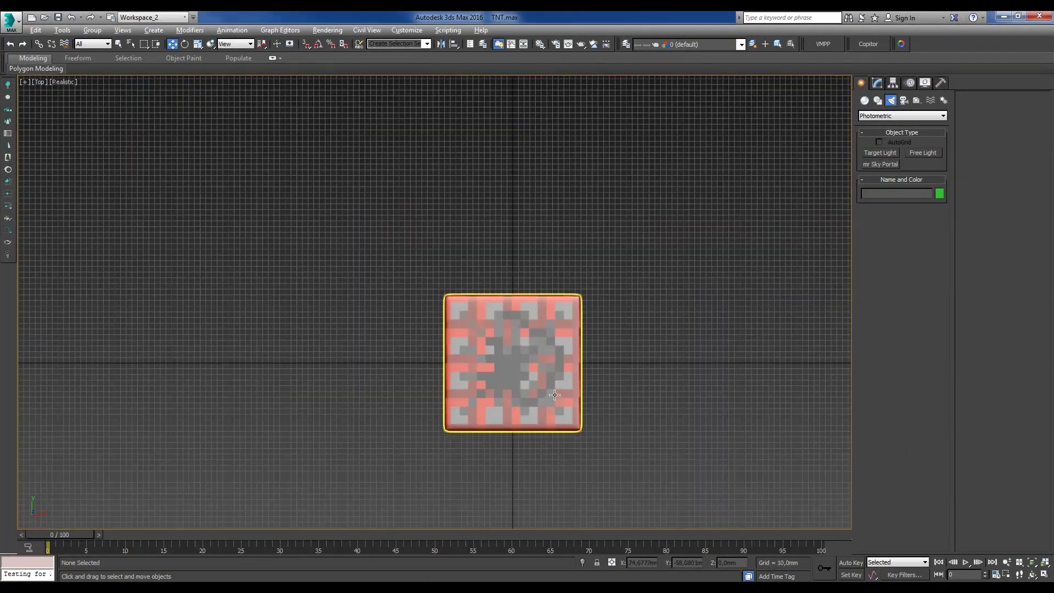
- Drag out a rectangular CoronaLight above the cube, then reselect the cube in Front view
click(869, 140)
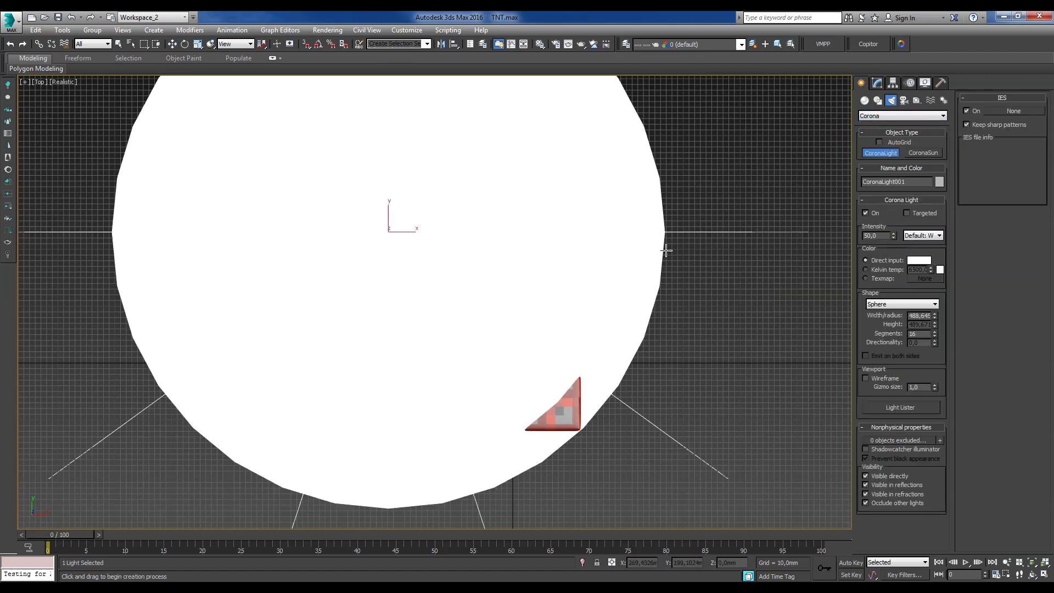
click(890, 321)
drag(306, 237, 704, 254)
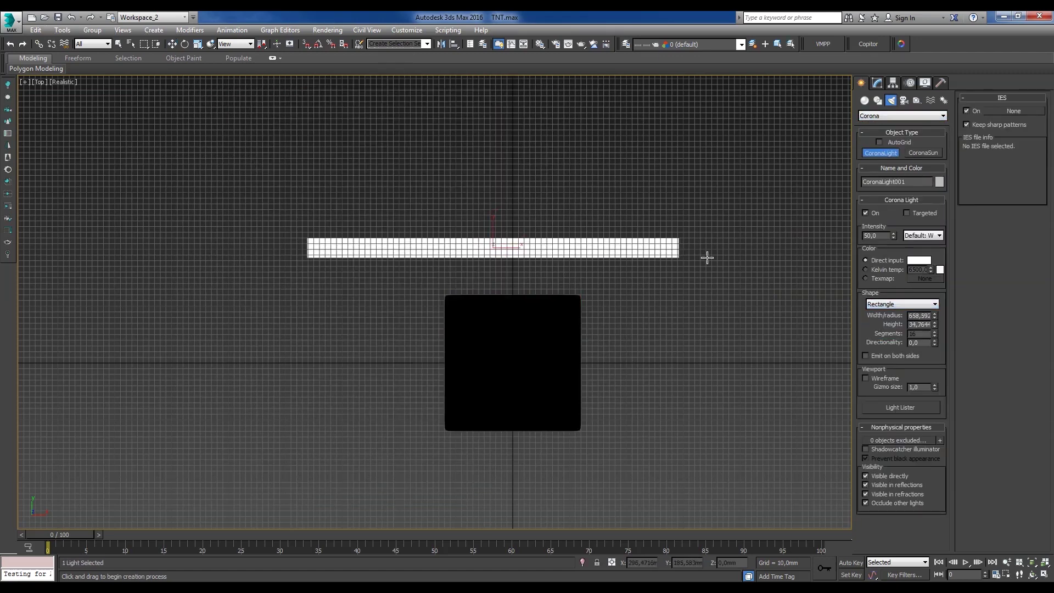
key(f)
click(519, 321)
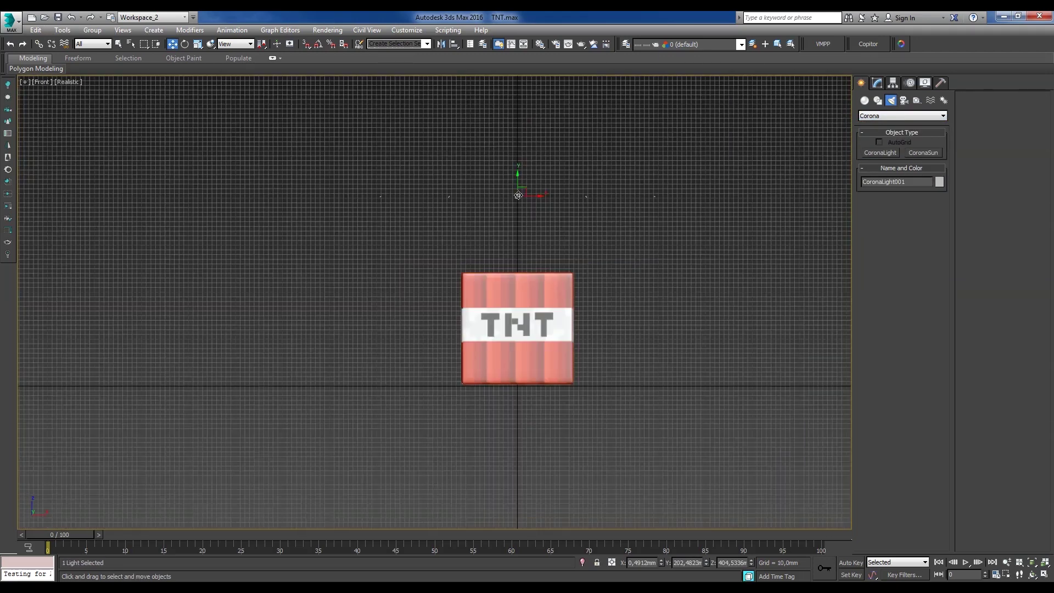
scroll(522, 321, up, 8)
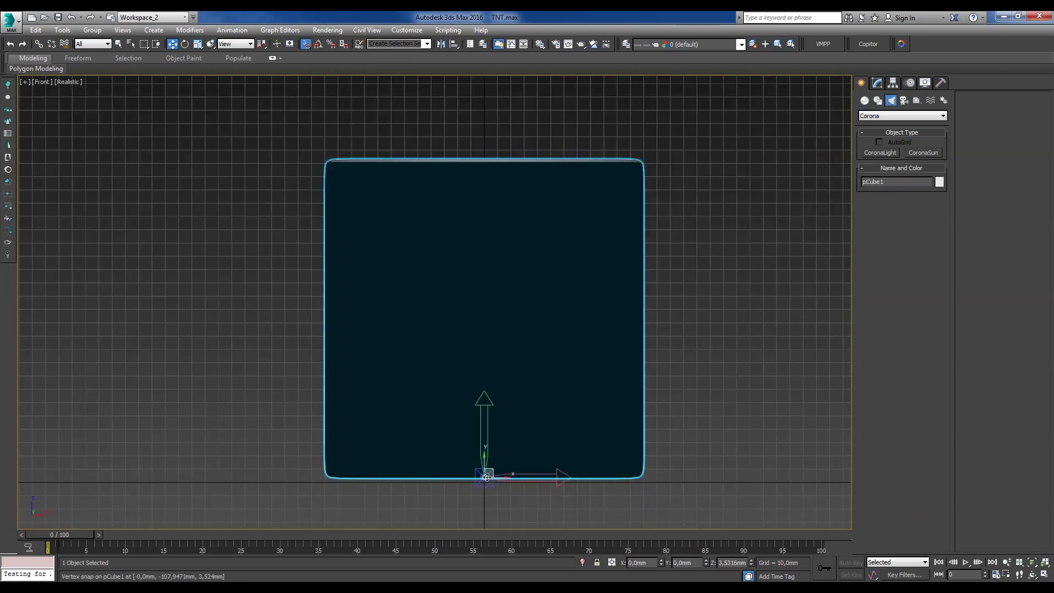
drag(482, 483, 340, 459)
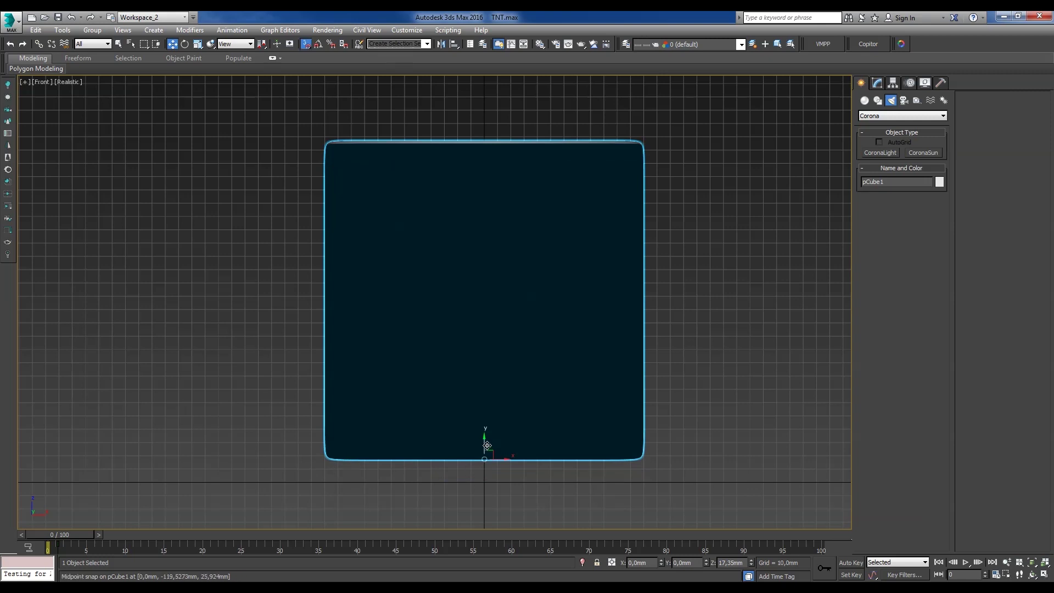
right_click(307, 40)
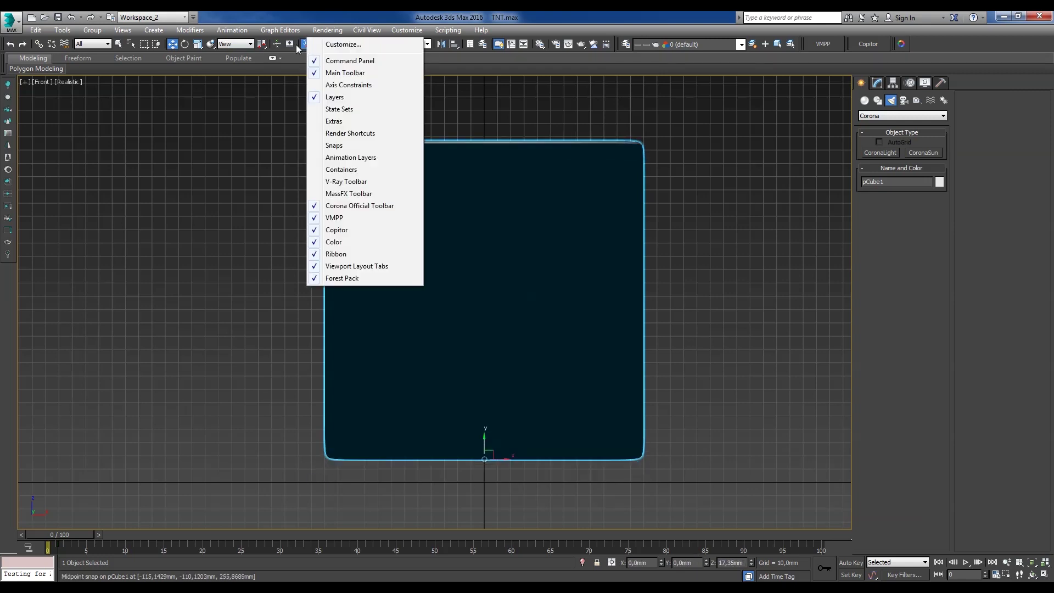
click(597, 225)
scroll(572, 389, down, 5)
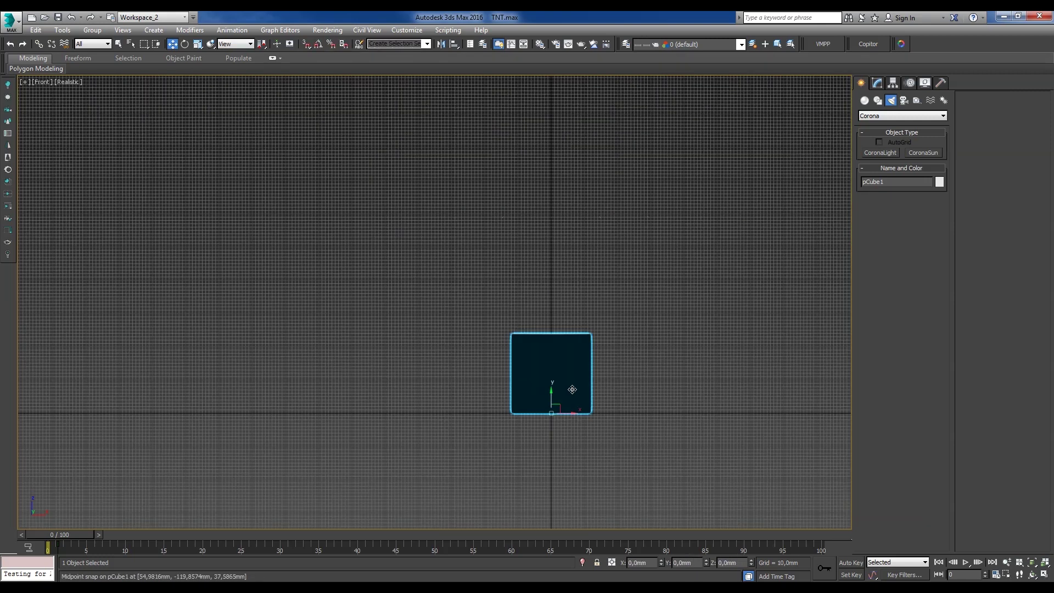
scroll(571, 389, up, 4)
key(ctrl+v)
click(497, 341)
drag(552, 435, 552, 237)
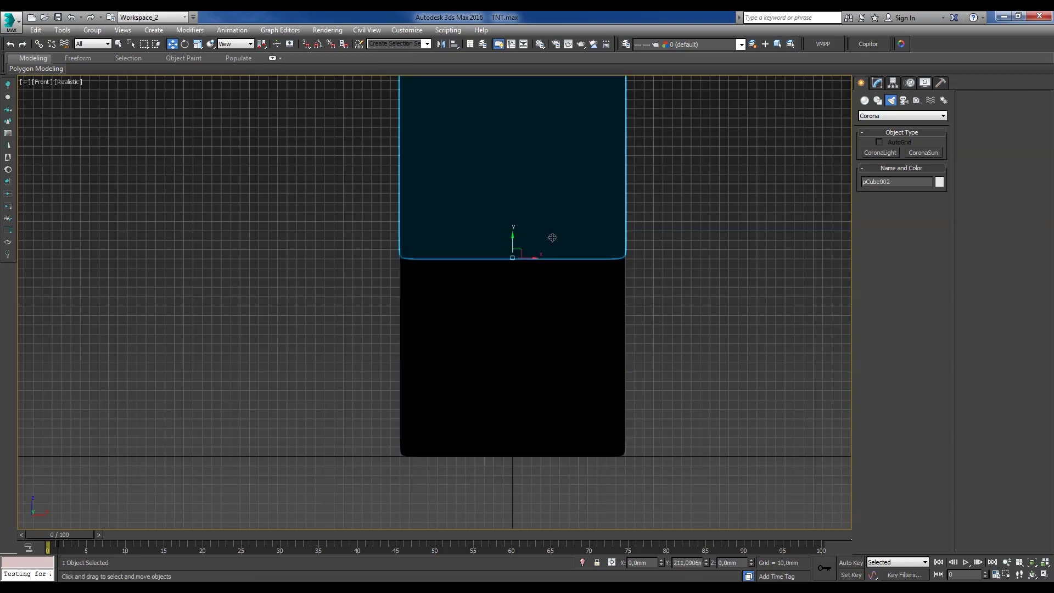
scroll(513, 224, up, 1)
scroll(549, 224, down, 10)
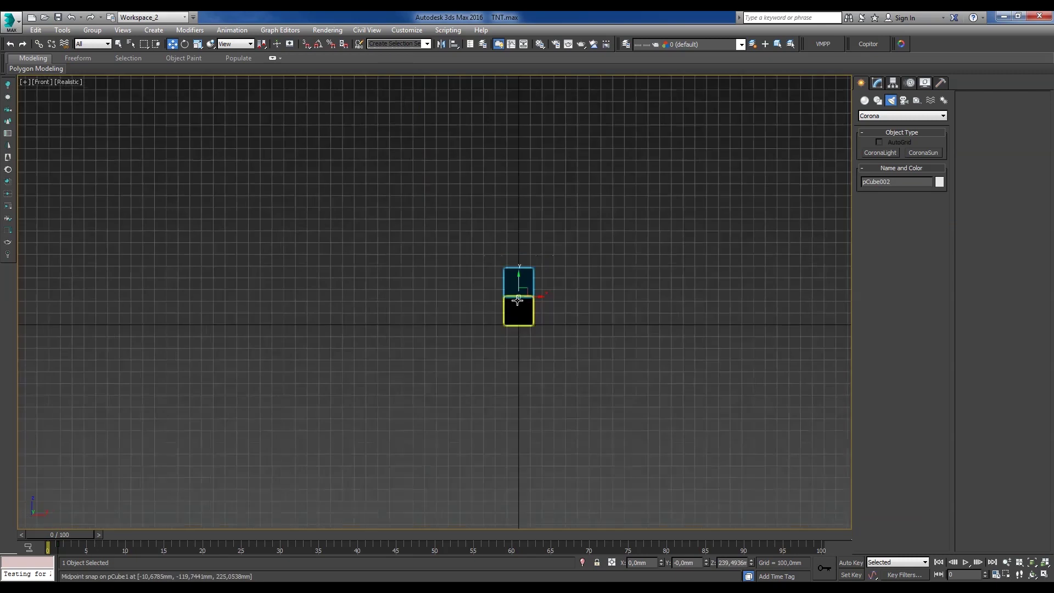
scroll(604, 225, up, 4)
key(alt+w)
key(alt+w)
key(p)
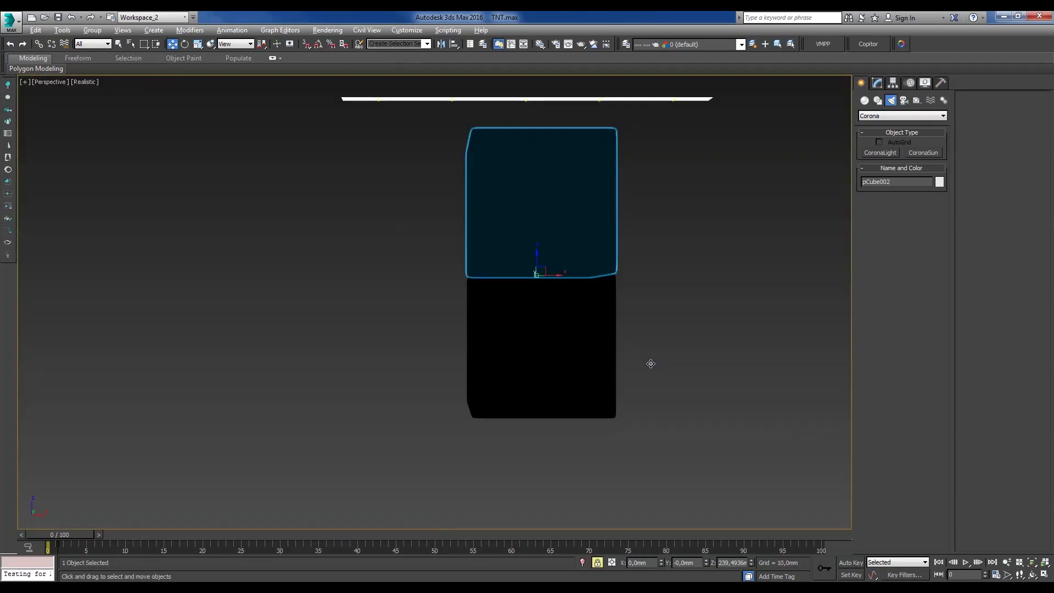
alt+middle_drag(649, 362, 588, 405)
scroll(647, 306, down, 3)
scroll(650, 291, up, 5)
- Clone the light strip above the block sideways into a second strip
click(650, 291)
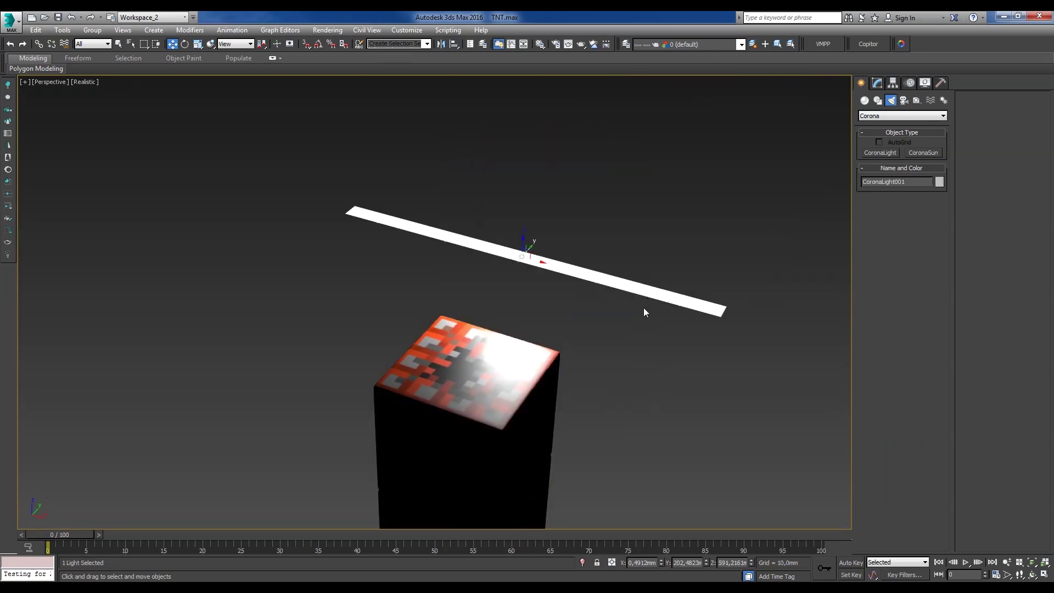
scroll(631, 329, down, 3)
scroll(621, 340, down, 2)
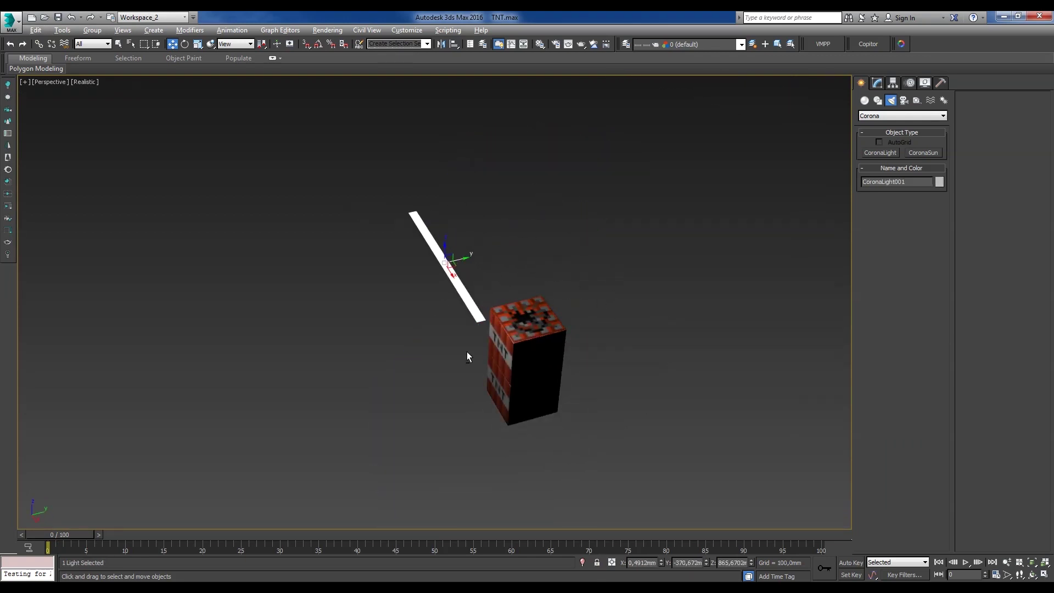
mouse_move(468, 354)
alt+middle_down()
mouse_move(466, 418)
mouse_move(348, 430)
mouse_move(512, 421)
mouse_move(546, 272)
alt+middle_up()
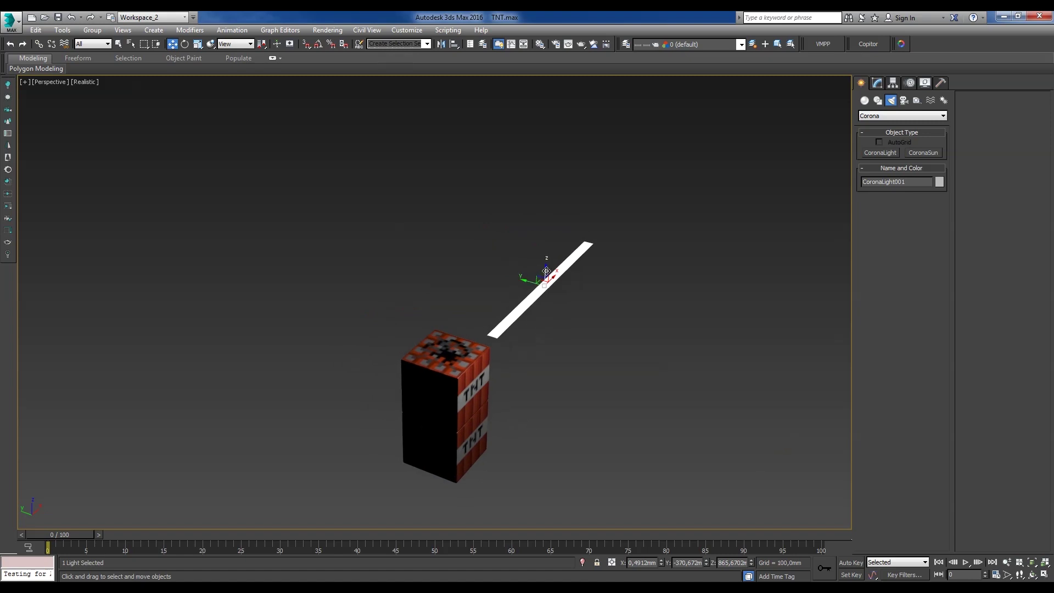
shift+drag(531, 236, 315, 178)
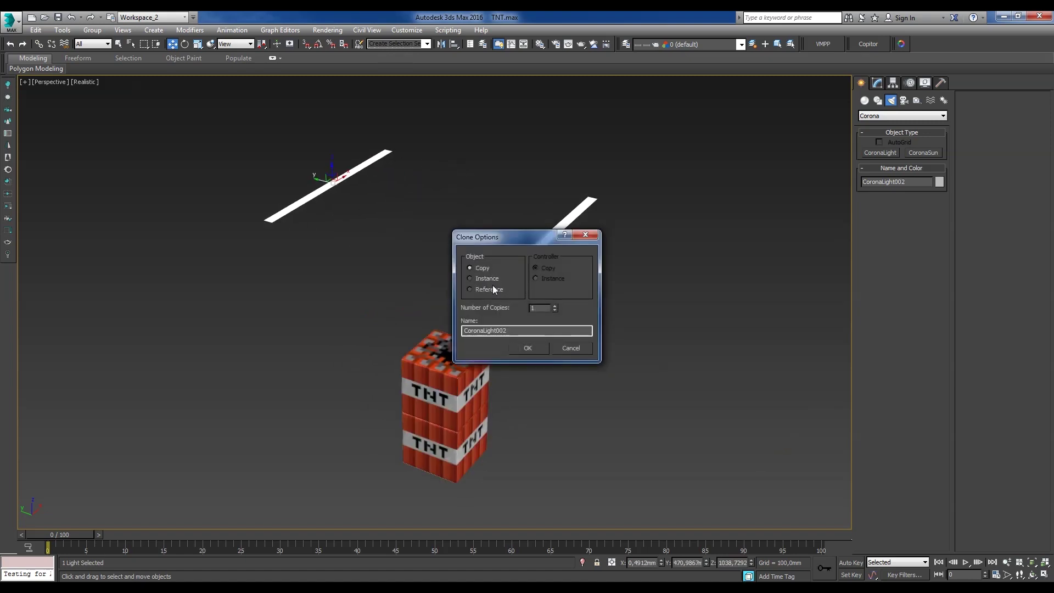
key(Return)
- Copy both strips to the right and rotate the copies to run sideways
mouse_move(493, 289)
alt+middle_down()
mouse_move(501, 412)
mouse_move(399, 287)
alt+middle_up()
shift+drag(399, 286, 519, 299)
key(Return)
key(e)
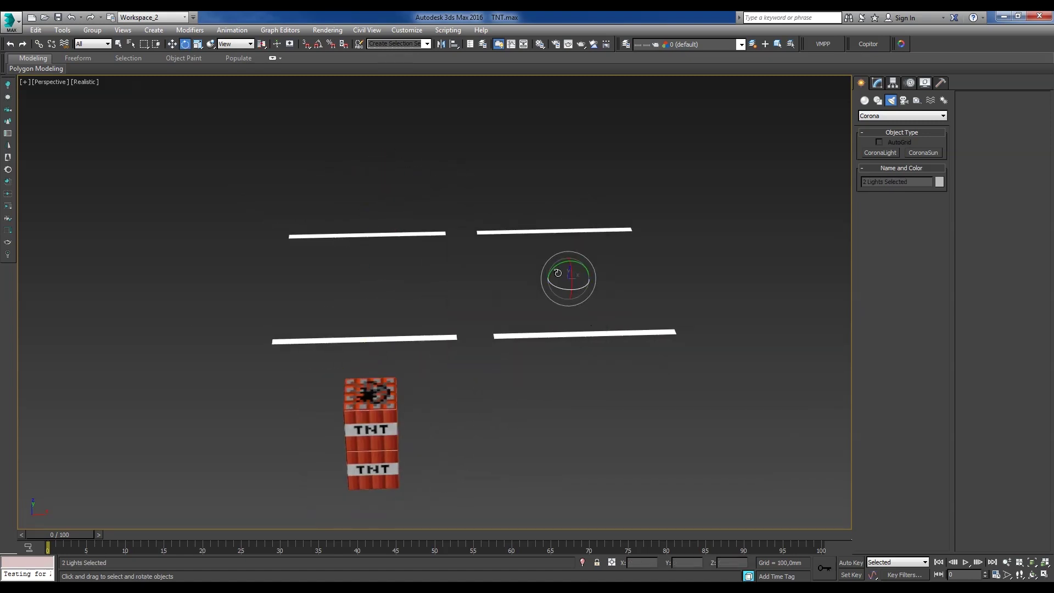
alt+middle_drag(547, 455, 471, 479)
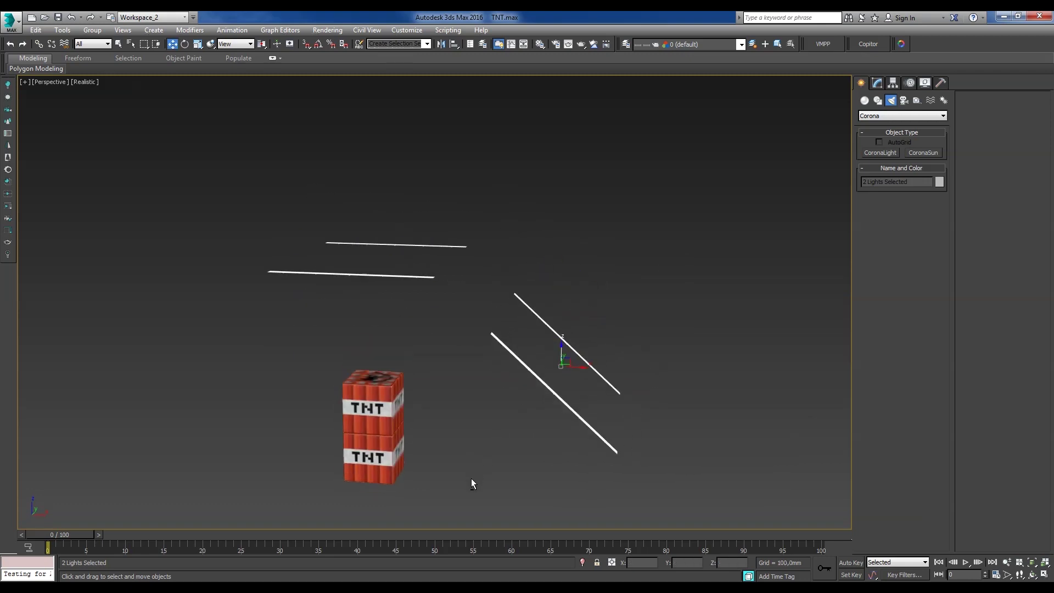
- Copy the rotated pair to the left side of the block and deselect all lights
shift+drag(561, 359, 141, 400)
key(Return)
key(e)
drag(123, 323, 120, 260)
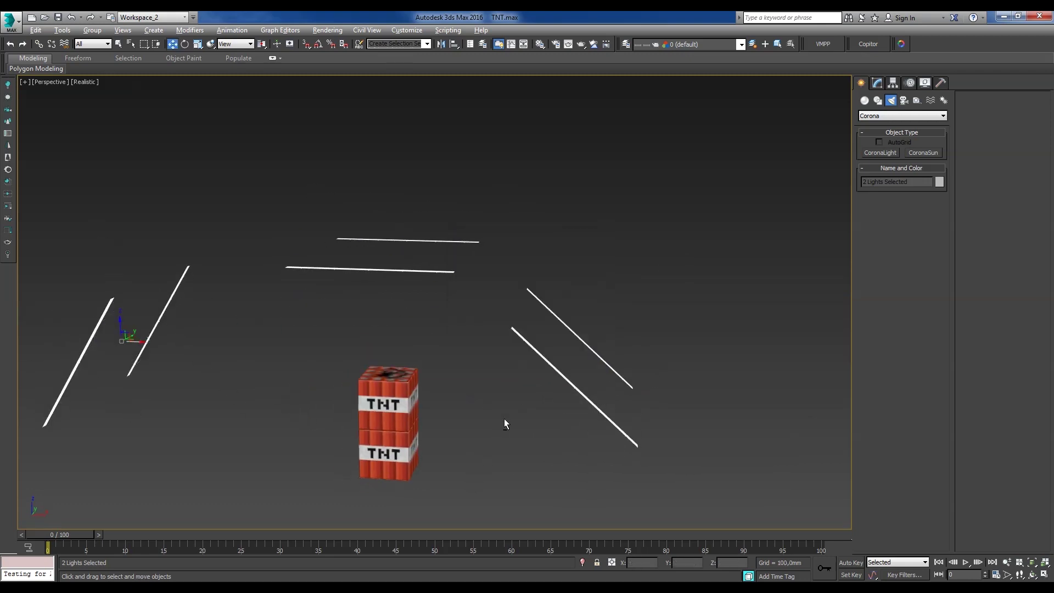
alt+middle_drag(504, 418, 549, 339)
click(549, 340)
- Draw a large floor plane in the Top view and centre it at the origin
key(t)
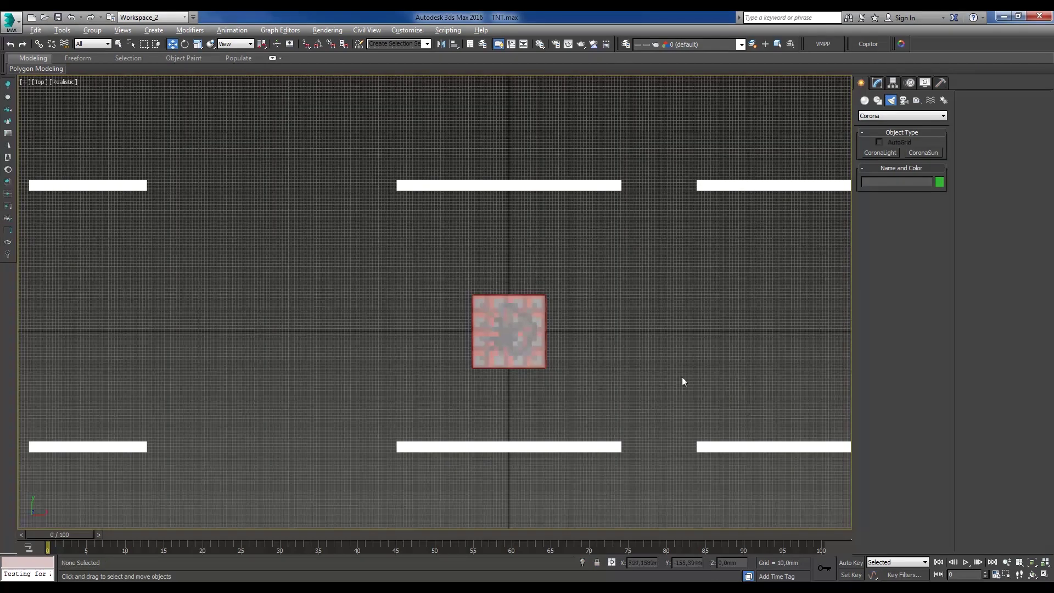
scroll(494, 294, down, 5)
click(922, 199)
scroll(581, 295, down, 3)
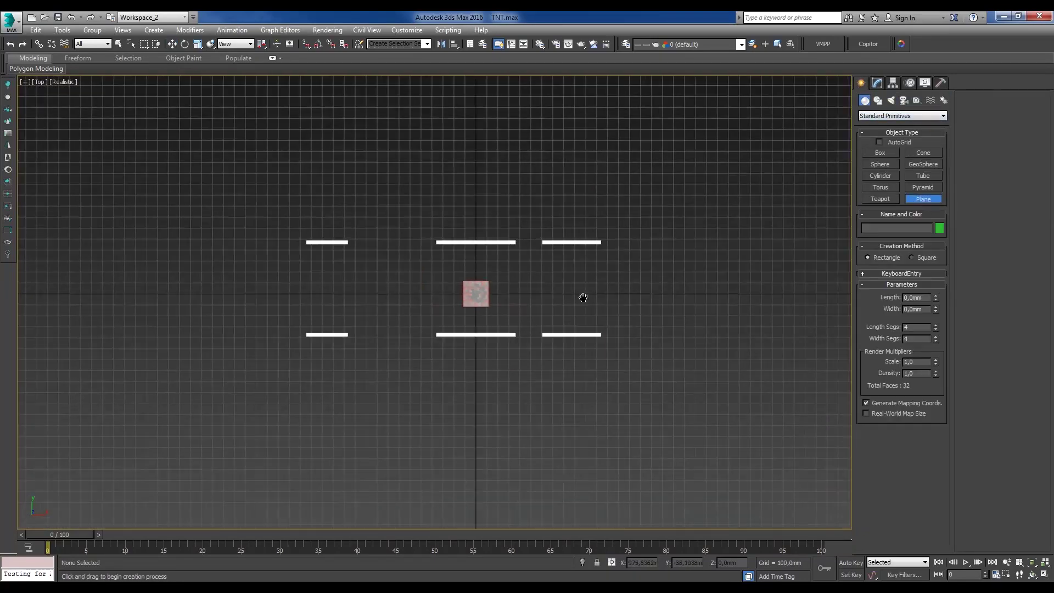
drag(348, 188, 696, 438)
scroll(549, 329, up, 5)
scroll(469, 351, down, 3)
right_click(661, 562)
right_click(706, 566)
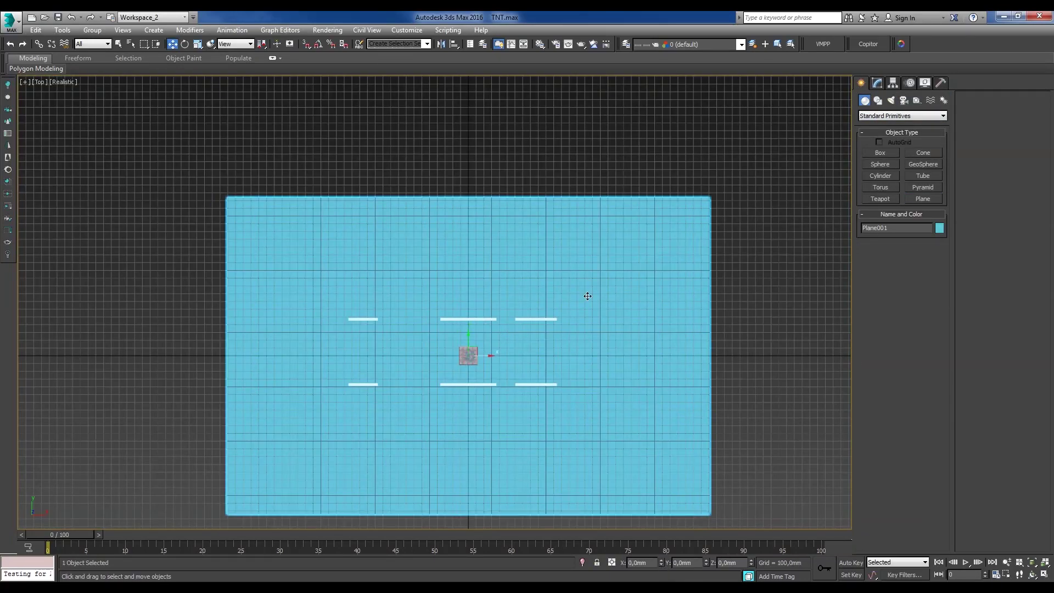
- Zoom to an angled view of the TNT, enable Safe Frame, and open Render Setup
mouse_move(487, 355)
alt+middle_down()
mouse_move(496, 348)
mouse_move(476, 306)
alt+middle_up()
key(z)
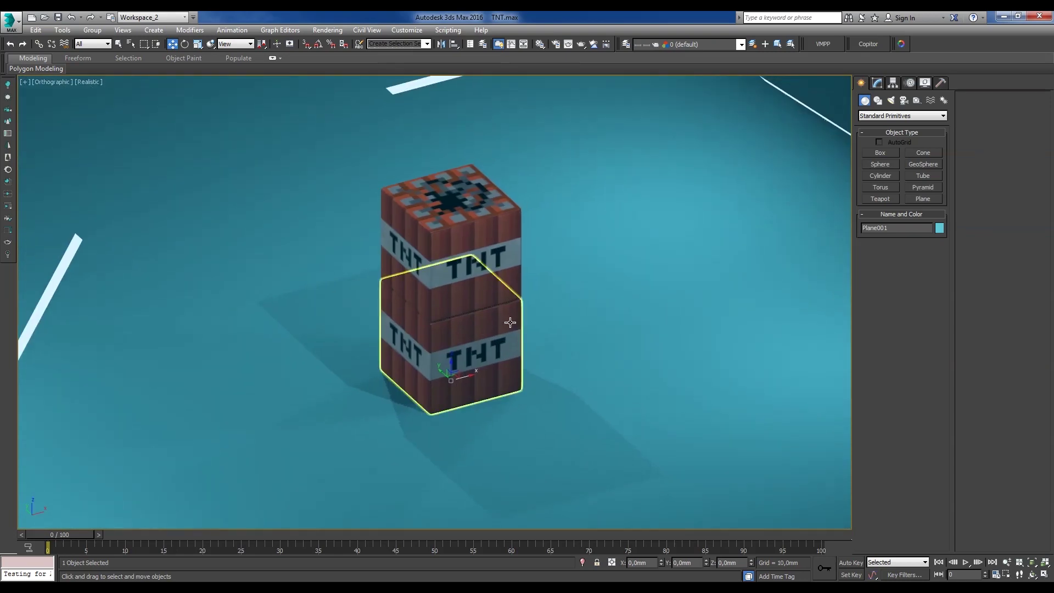
key(shift+f)
key(F10)
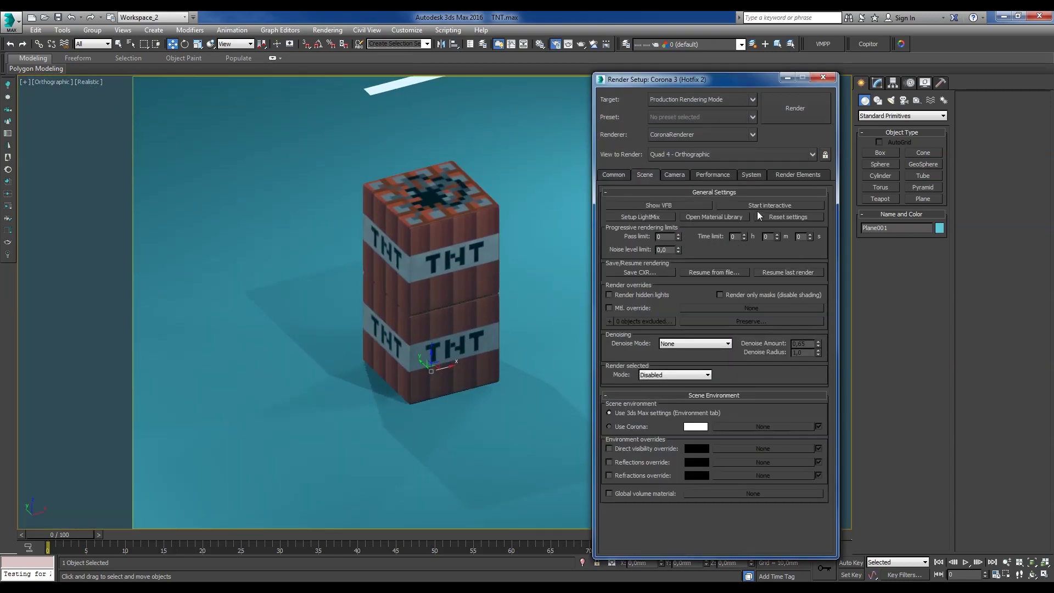
- Start the interactive Corona render and put an outUV.jpg CoronaBitmap in TNT_mat's Diffuse slot
click(770, 207)
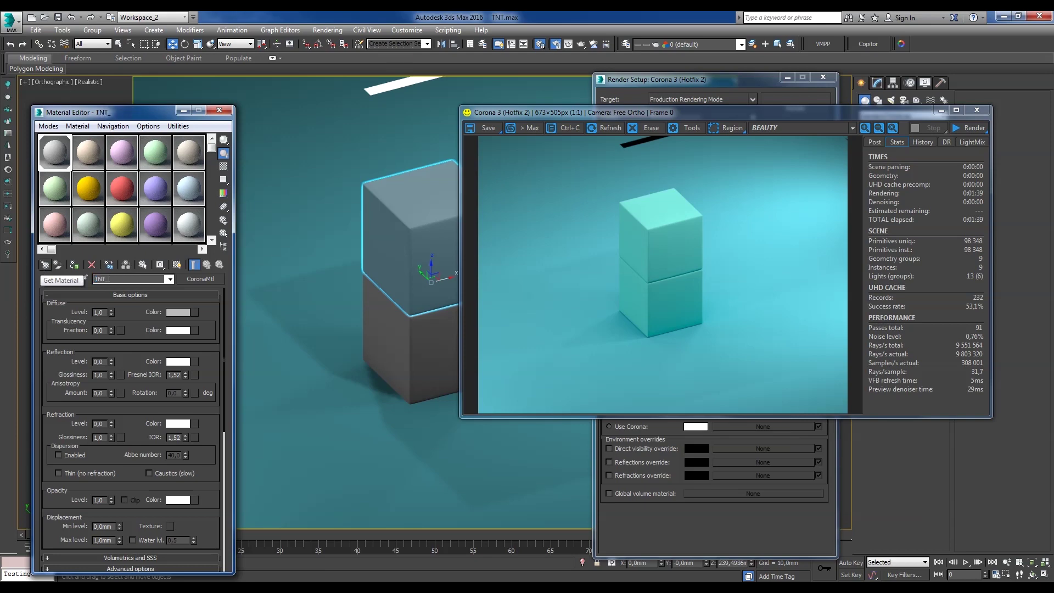
click(195, 312)
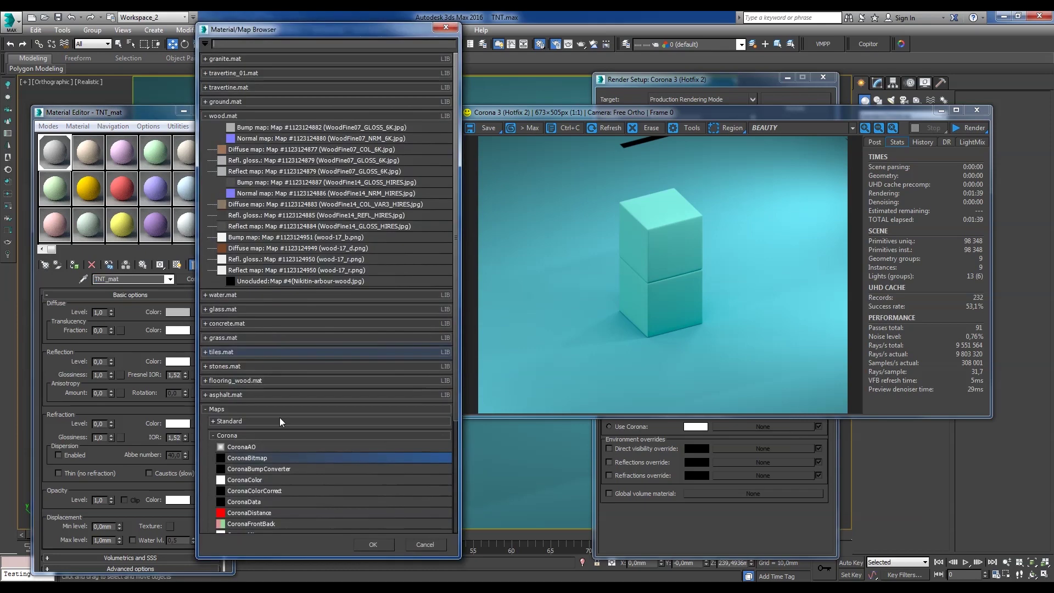
double_click(279, 418)
click(351, 231)
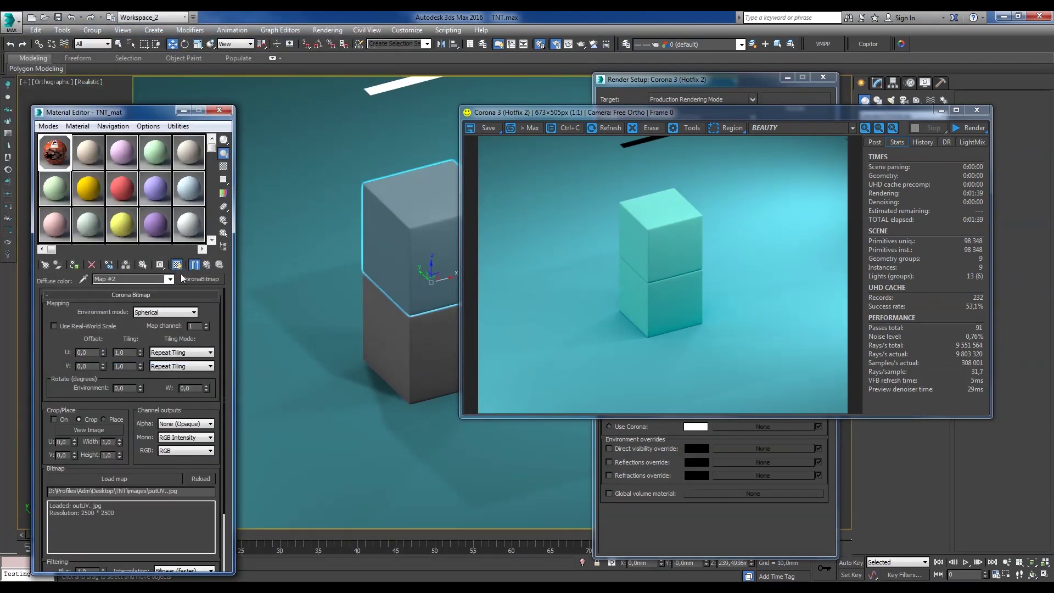
click(207, 264)
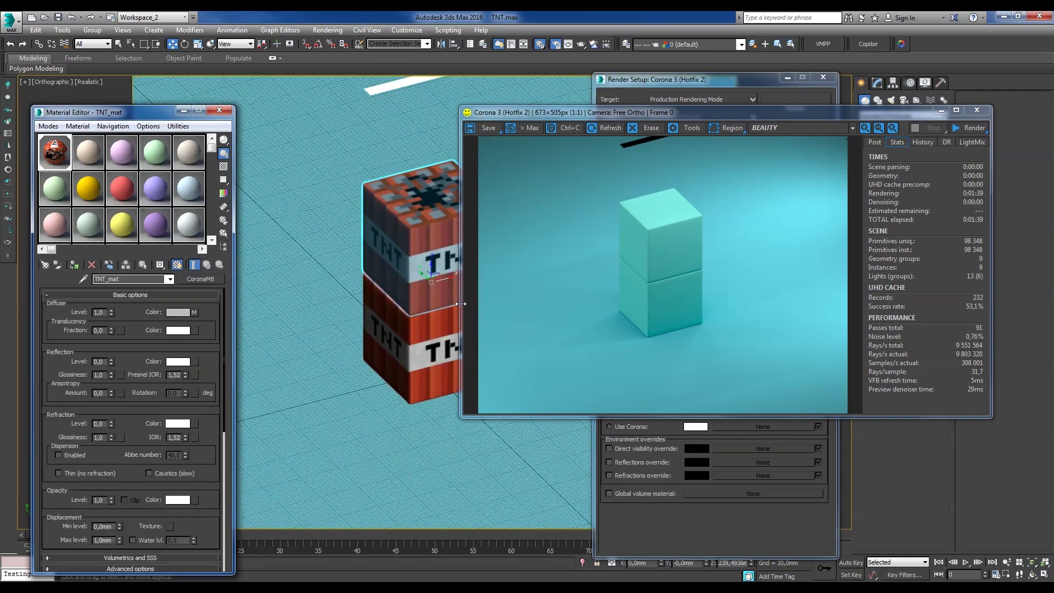
click(972, 129)
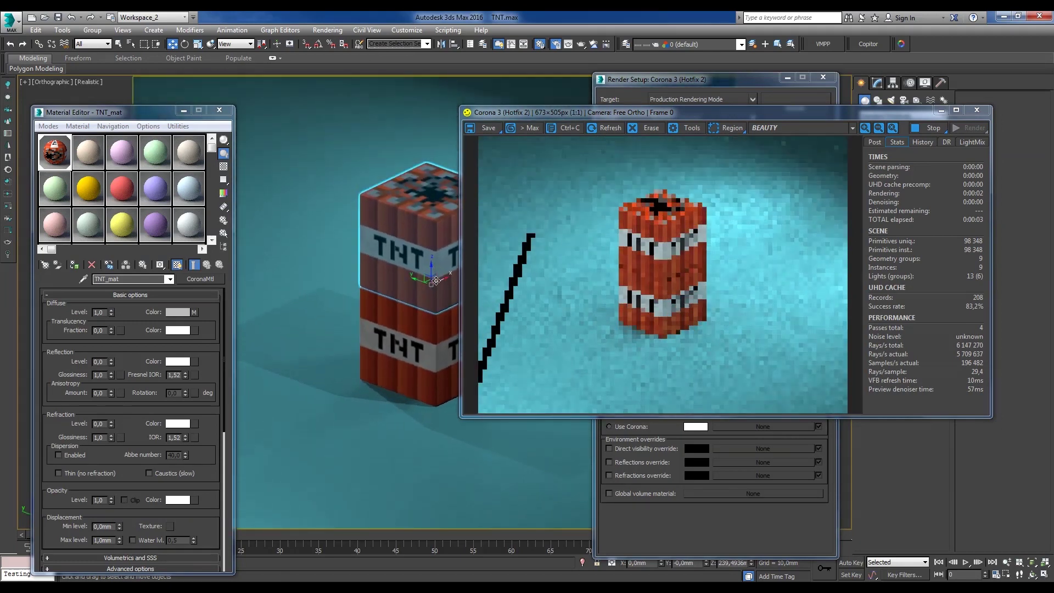
- Clone the TNT stack twice as instances to form a row of three
key(p)
scroll(400, 346, up, 2)
scroll(373, 335, down, 2)
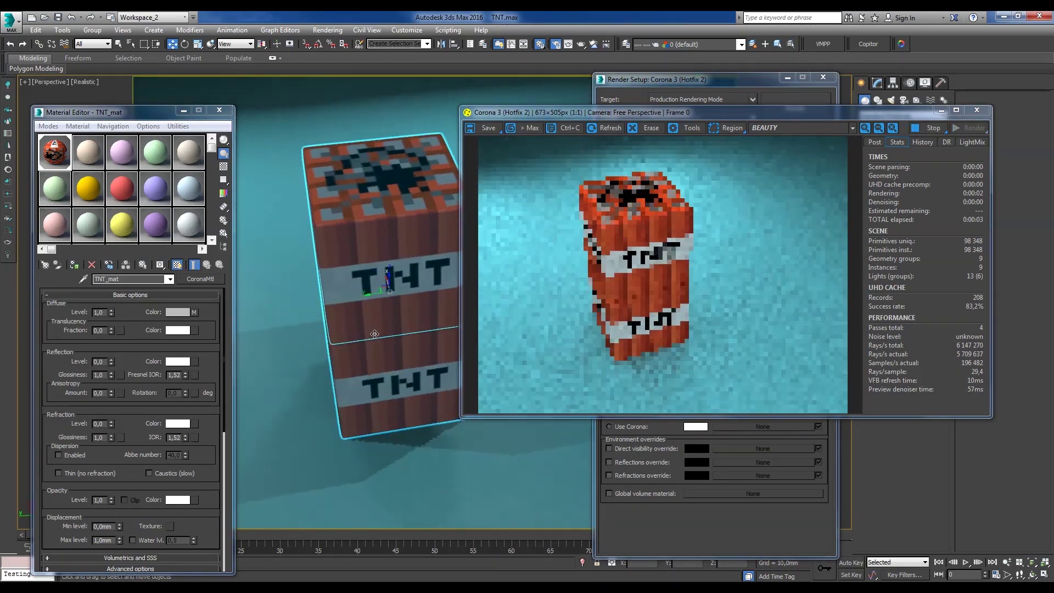
scroll(323, 320, down, 5)
shift+drag(323, 320, 316, 318)
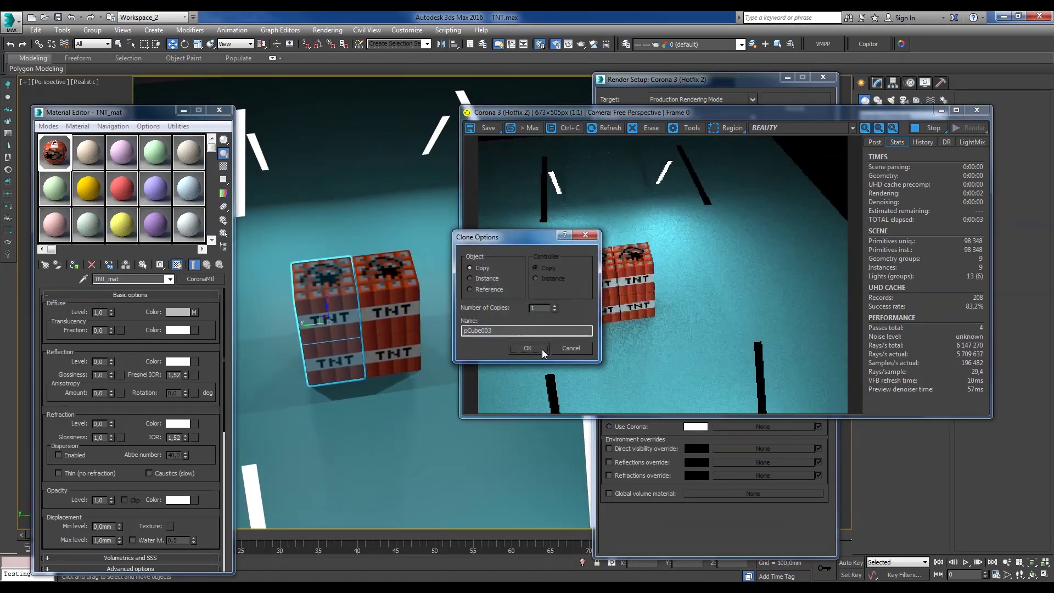
click(524, 348)
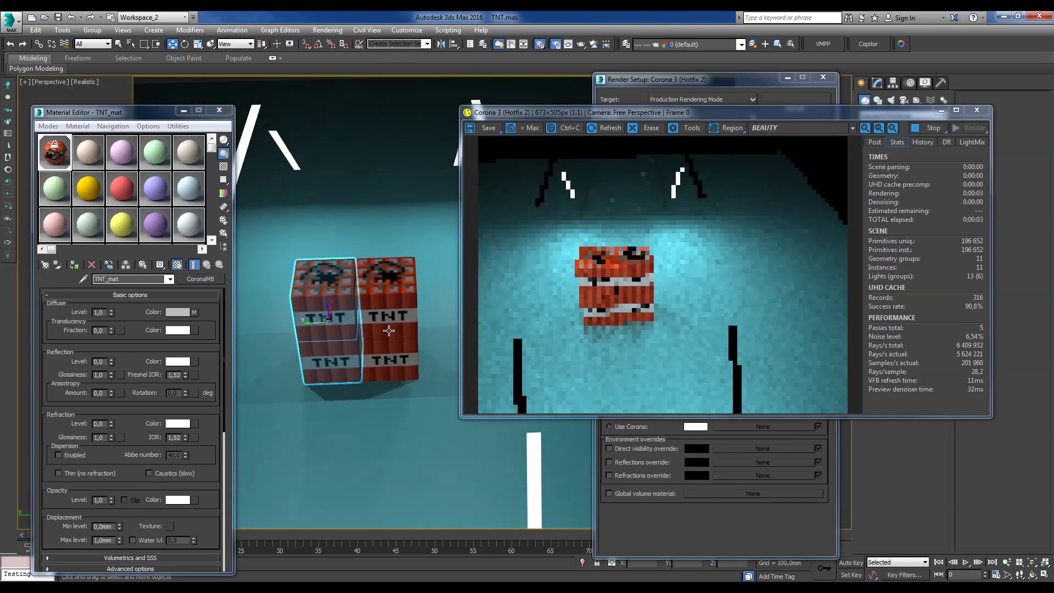
drag(308, 332, 439, 333)
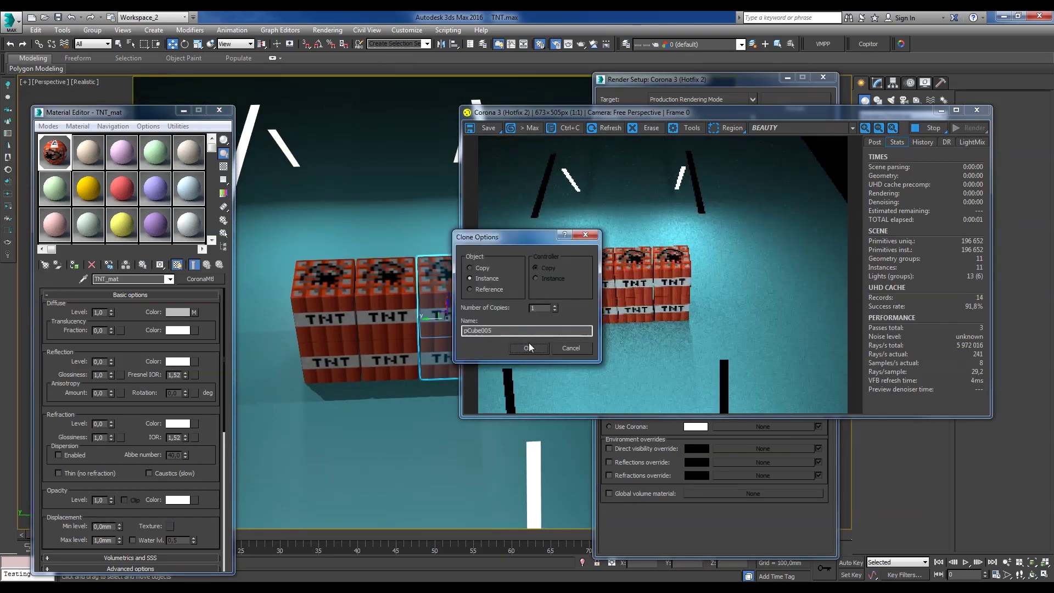
click(528, 343)
- Move the frame buffer aside, close Render Setup, and select a light strip
alt+middle_drag(384, 357, 416, 385)
drag(774, 112, 978, 26)
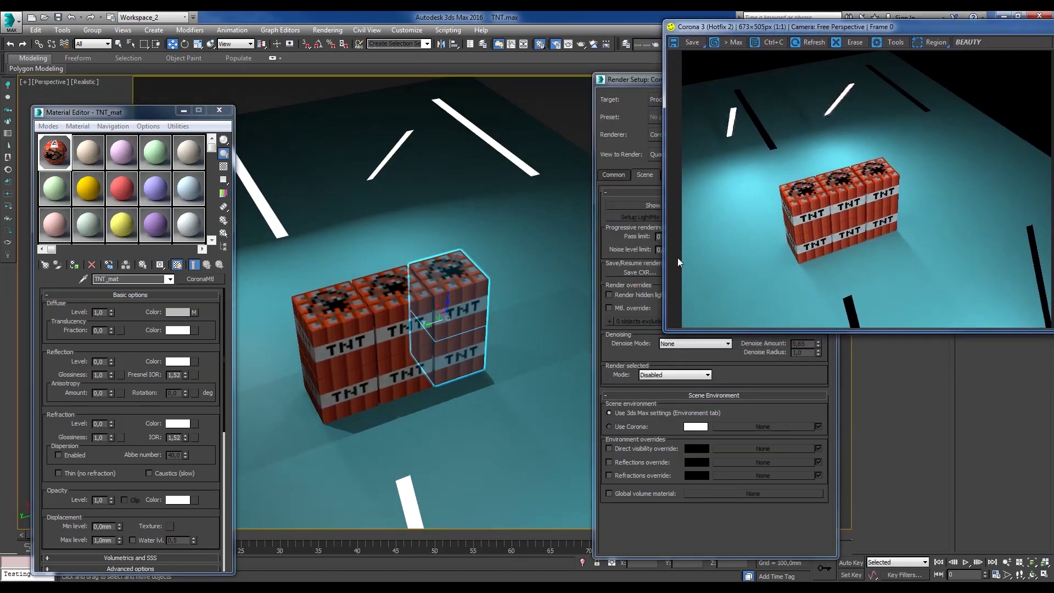
alt+middle_drag(385, 329, 362, 353)
drag(801, 75, 513, 172)
click(535, 174)
alt+middle_drag(417, 231, 399, 239)
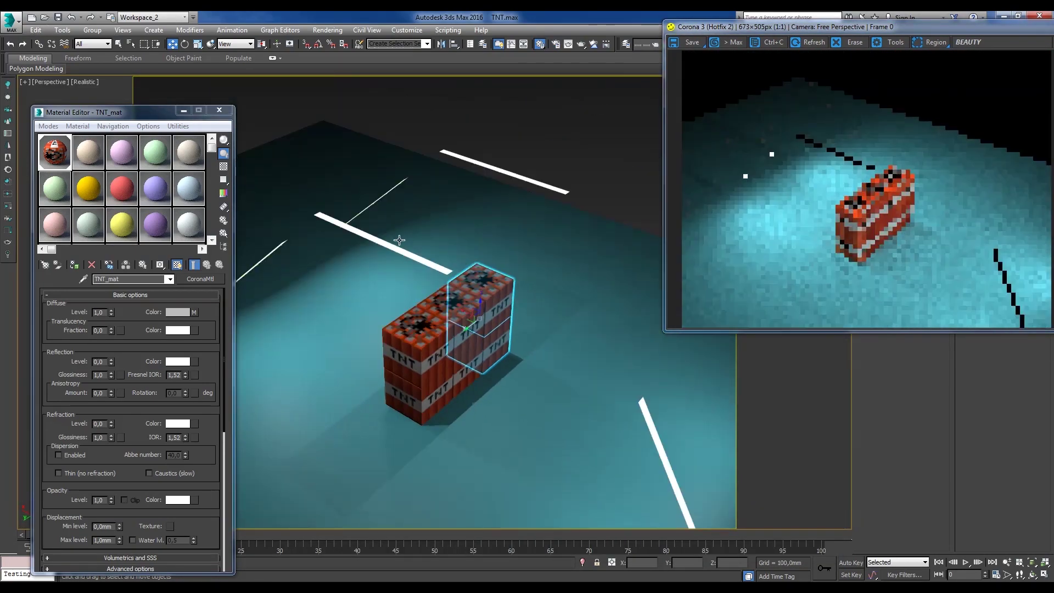
click(399, 240)
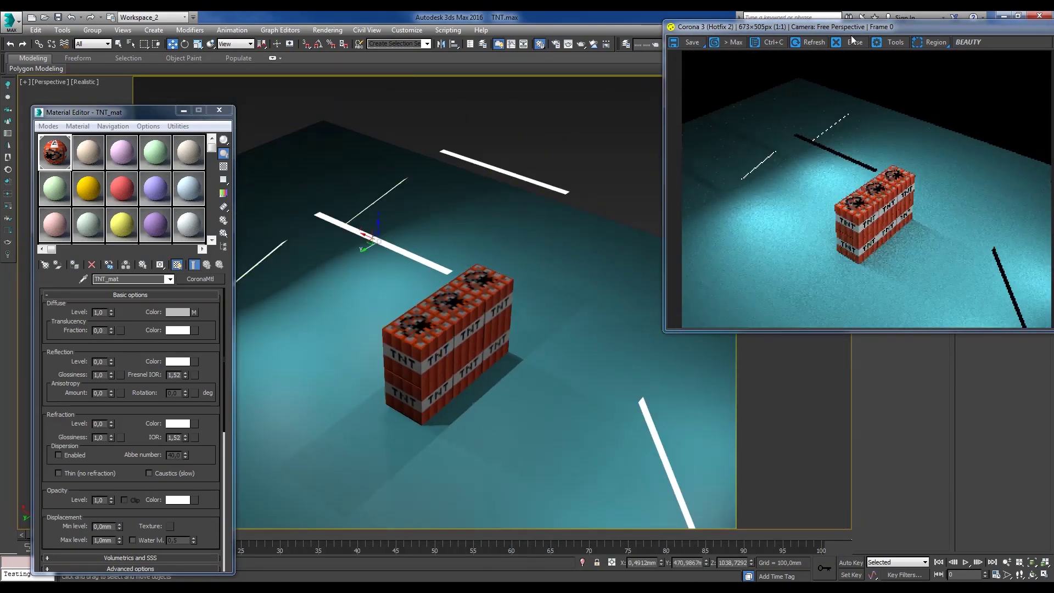
mouse_move(850, 28)
mouse_down()
mouse_move(644, 265)
mouse_move(566, 277)
mouse_move(560, 345)
mouse_up()
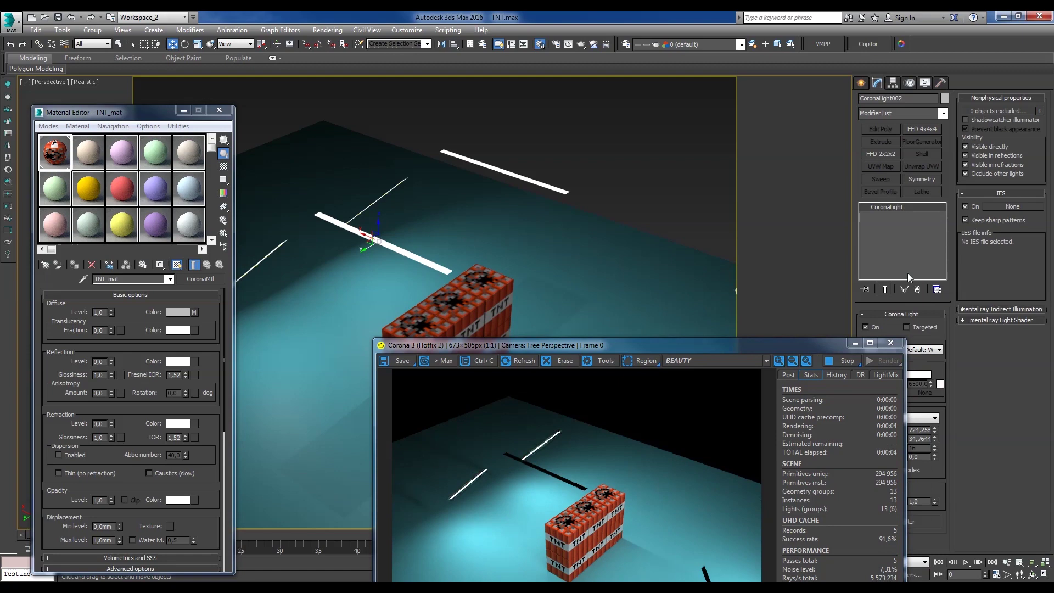
- Hide the light strips from the camera and clone them as instances across the ceiling
click(996, 147)
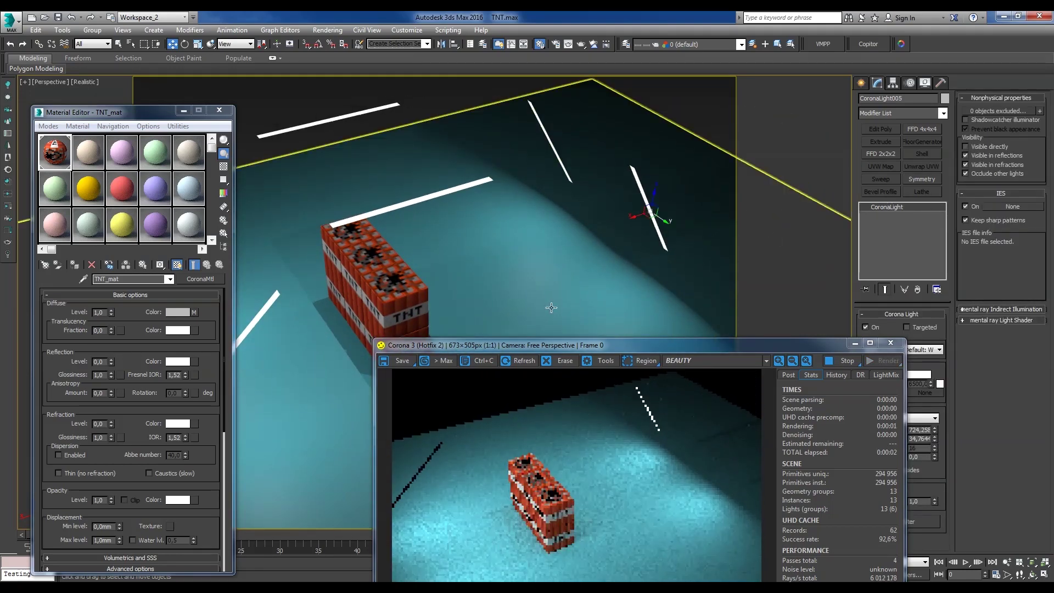
click(612, 176)
click(555, 149)
ctrl+click(663, 214)
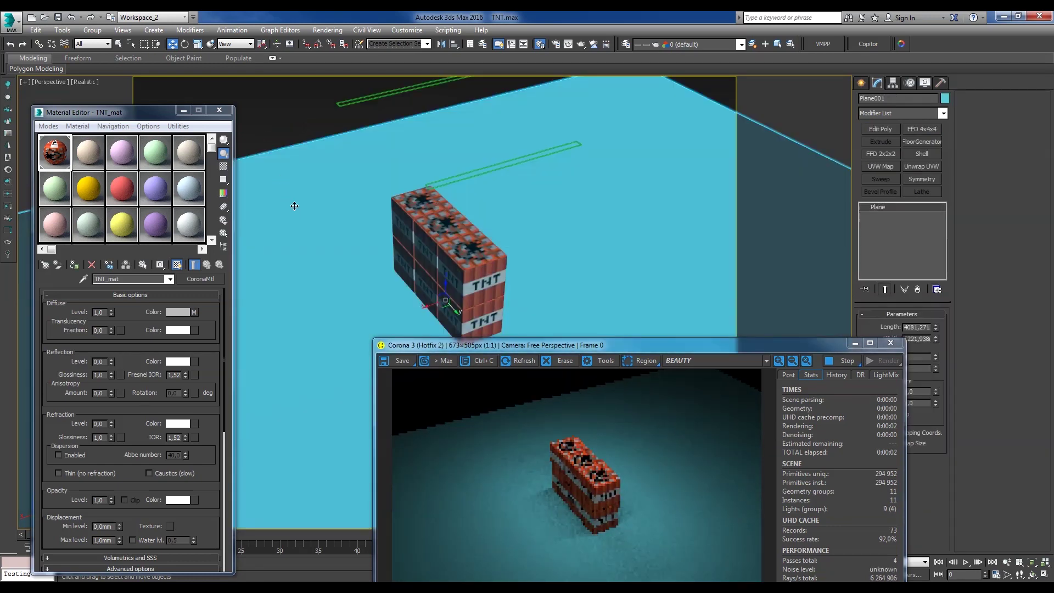
alt+middle_drag(319, 180, 470, 159)
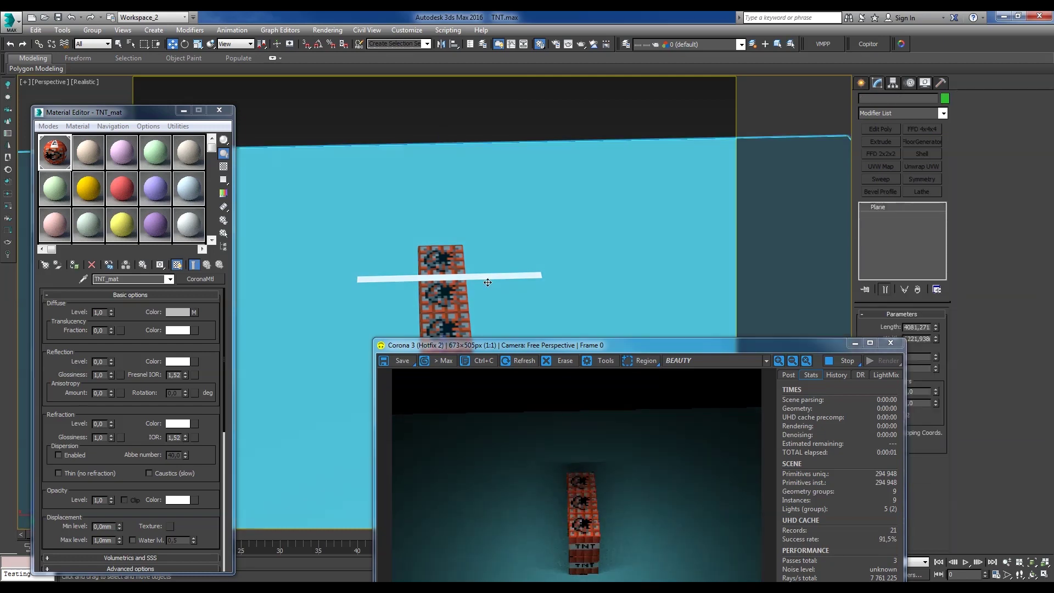
alt+middle_drag(469, 153, 417, 230)
shift+drag(471, 274, 377, 219)
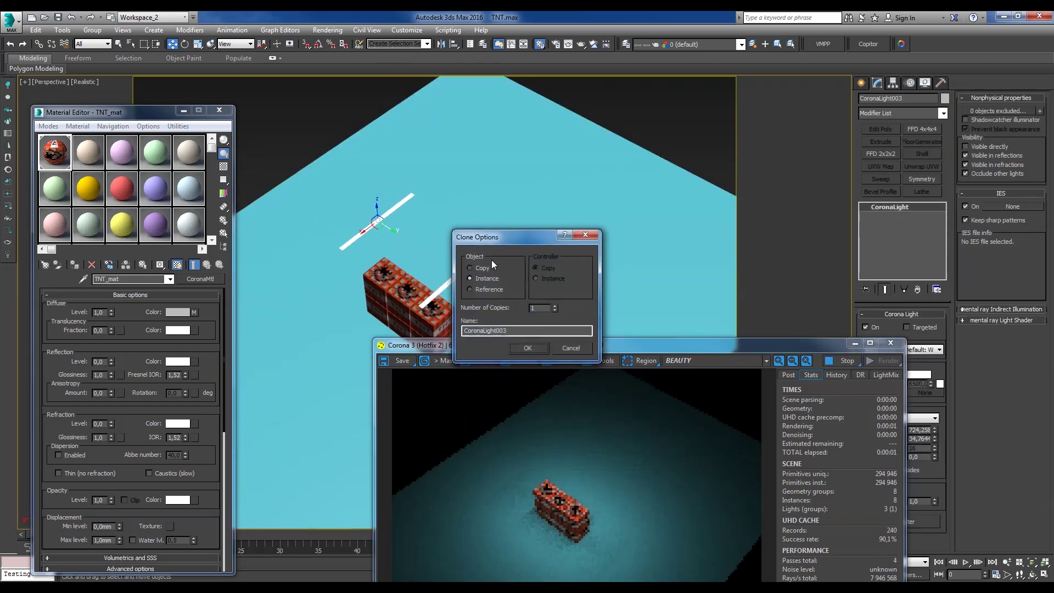
click(525, 349)
alt+middle_drag(439, 165, 417, 209)
shift+drag(417, 210, 582, 222)
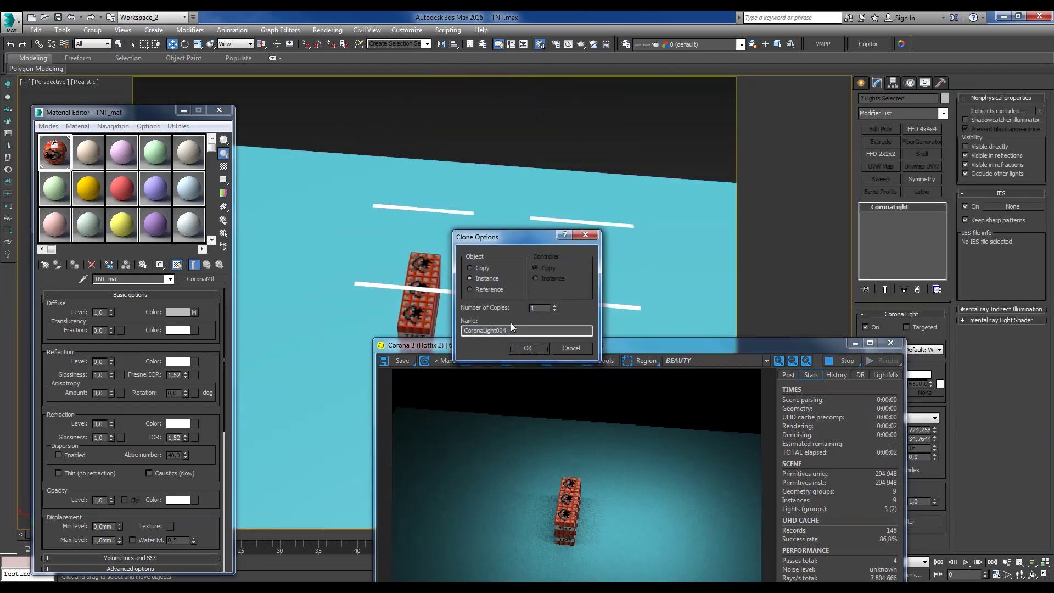
click(526, 348)
- Select the floor plane, pick an empty material slot, and open the material library
mouse_move(526, 348)
alt+middle_down()
mouse_move(463, 241)
mouse_move(494, 220)
alt+middle_up()
click(495, 220)
click(54, 188)
click(200, 279)
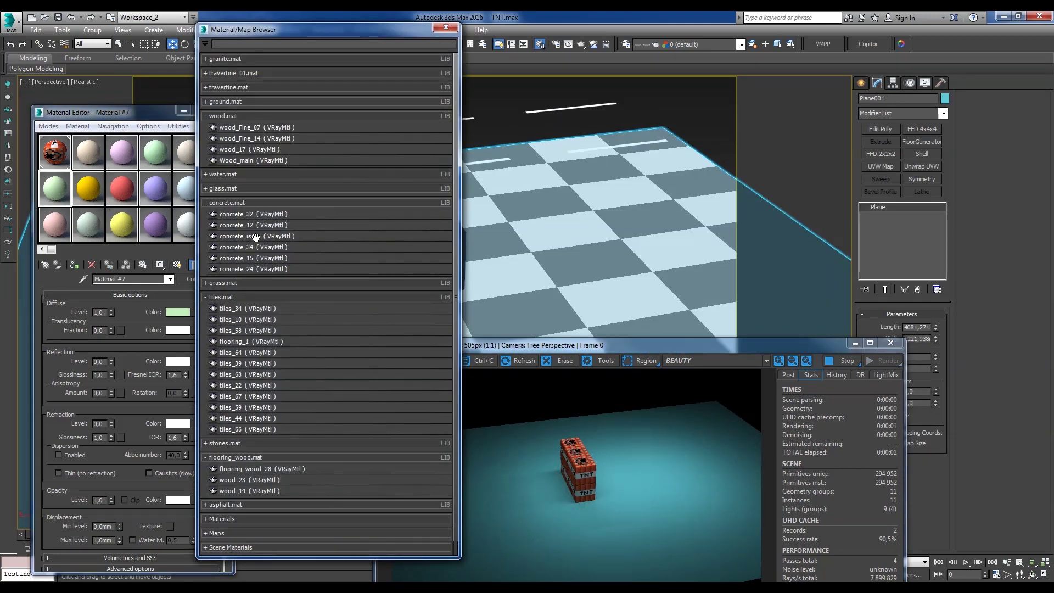
- Load concrete_isset onto the floor, convert it with Corona Converter, and restart the render
double_click(257, 236)
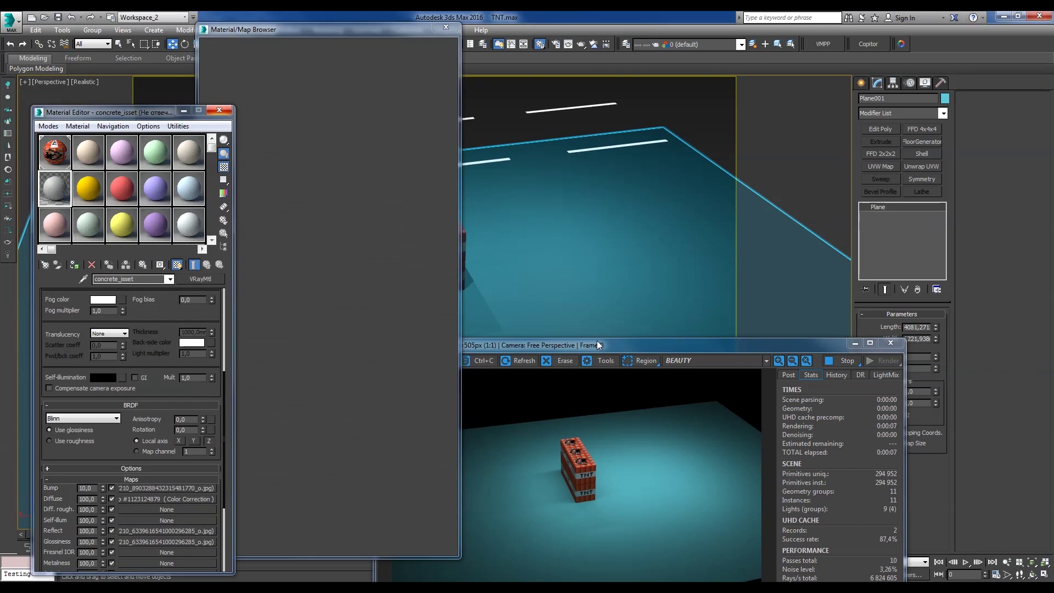
drag(433, 56, 477, 65)
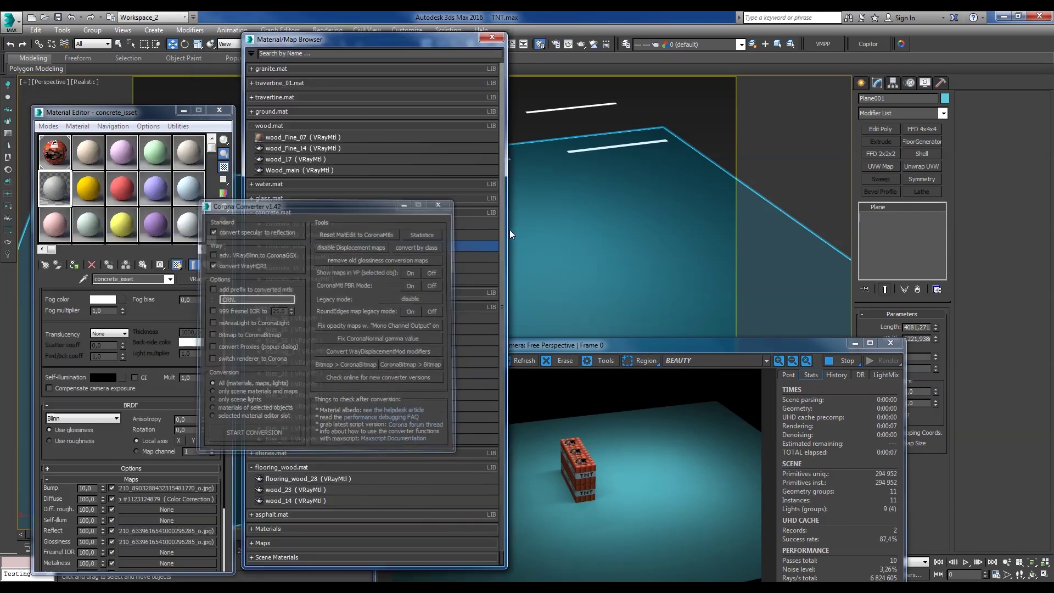
click(841, 361)
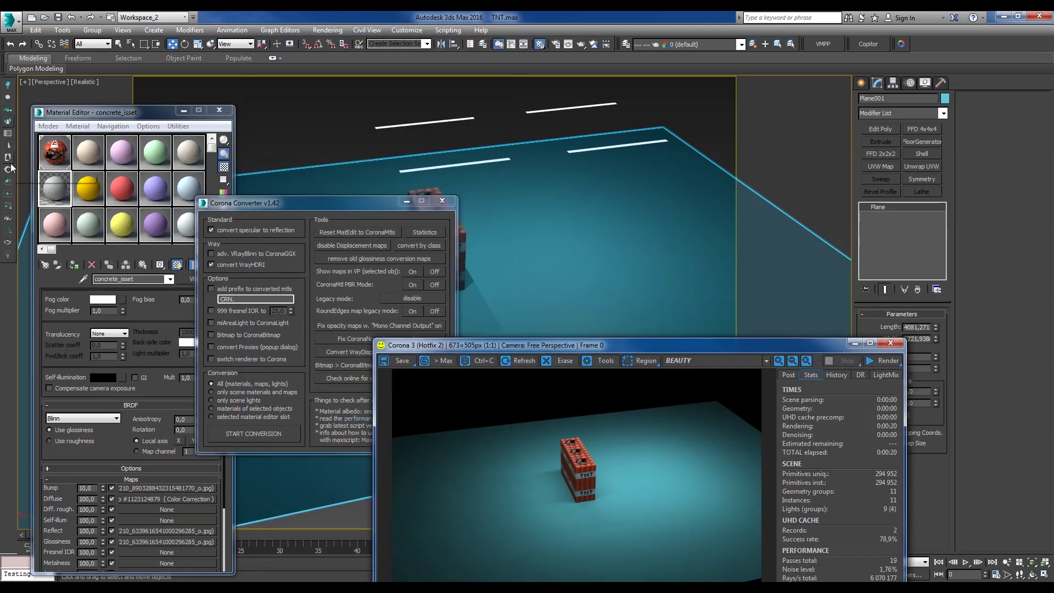
click(248, 438)
click(442, 201)
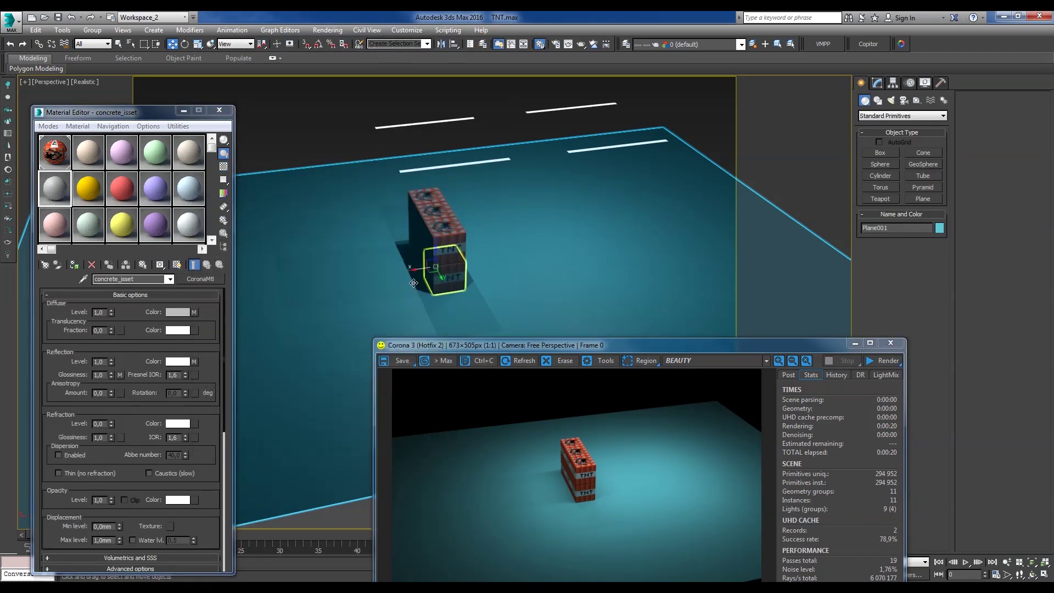
scroll(434, 203, up, 2)
scroll(433, 203, up, 2)
scroll(433, 203, up, 5)
alt+middle_drag(434, 203, 494, 247)
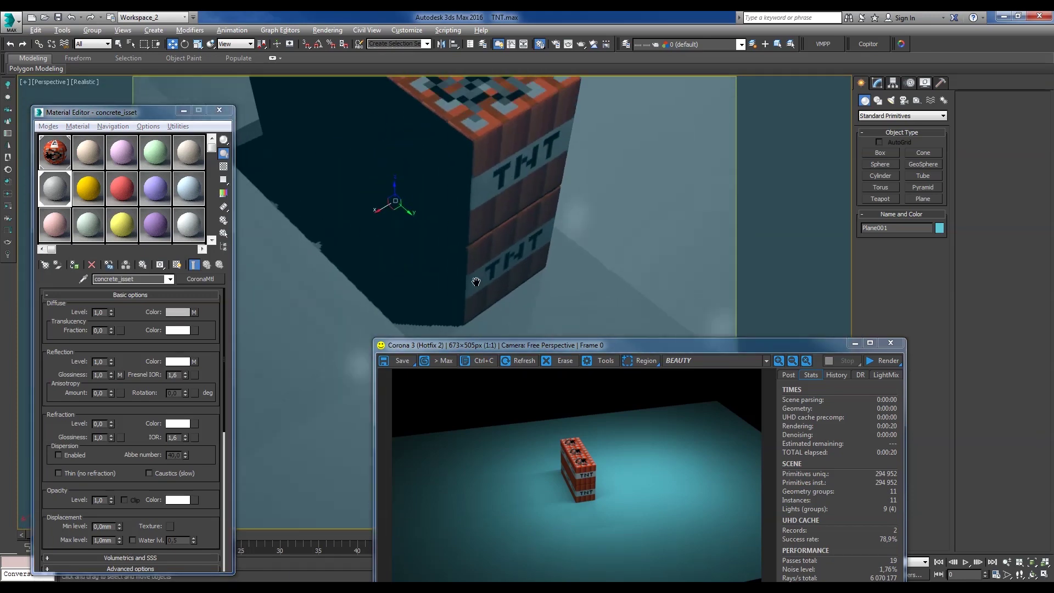
click(884, 360)
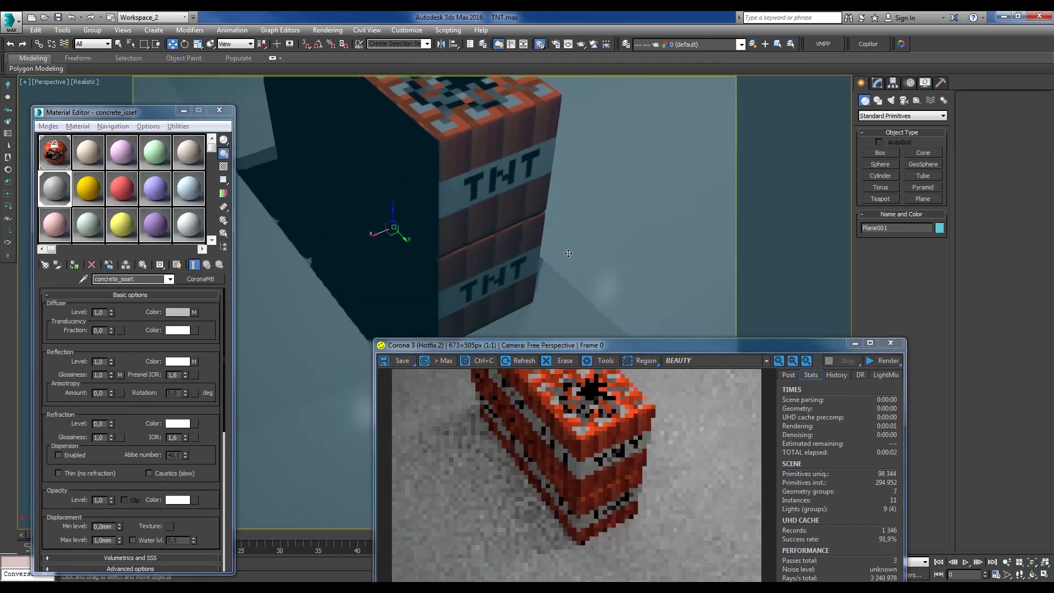
alt+middle_drag(593, 235, 417, 274)
- Set the floor material's diffuse colour and lower its Diffuse map amount to 30
click(177, 311)
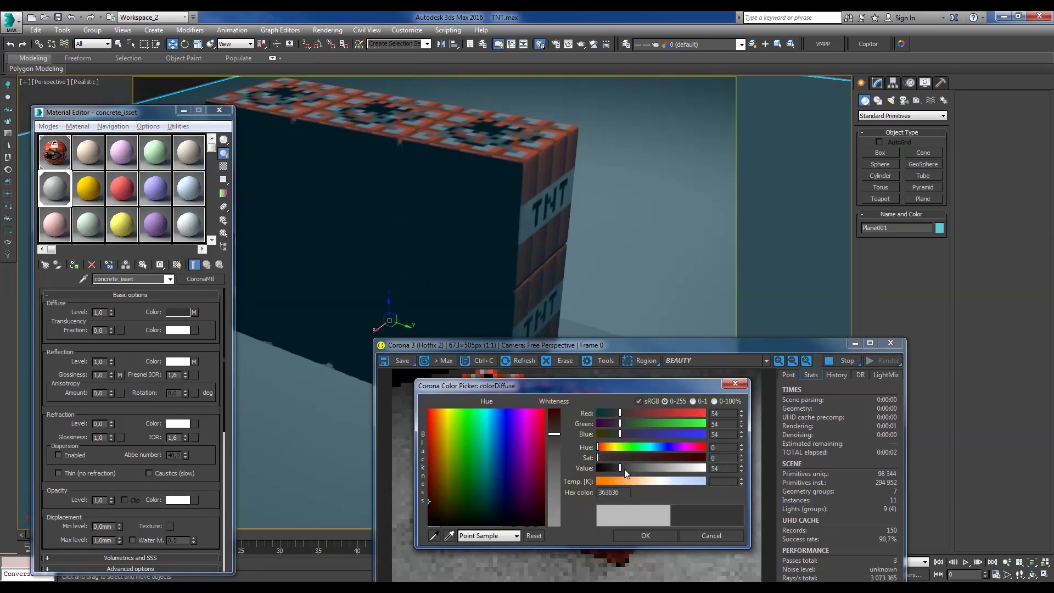
key(Return)
scroll(106, 435, down, 5)
text(30)
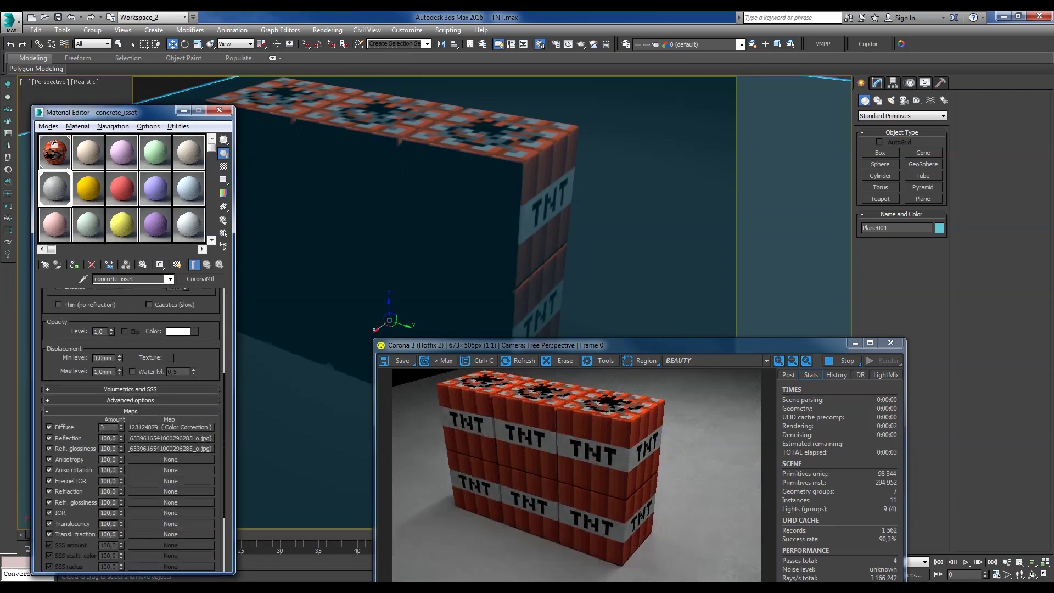
key(Return)
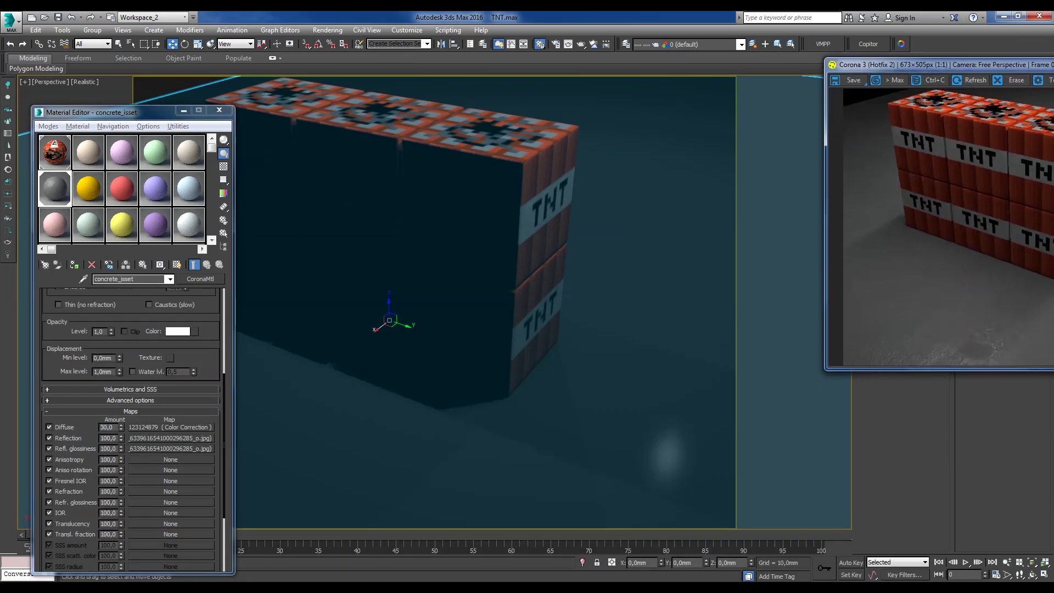
scroll(591, 260, down, 10)
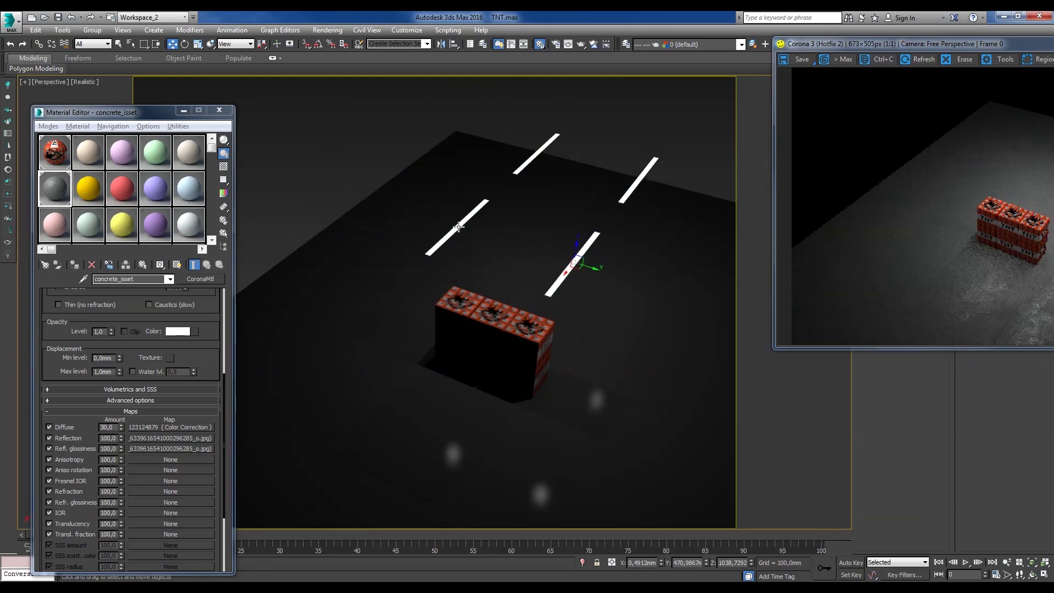
- Clone more instanced light strips, up to CoronaLight008, across the ceiling above the TNT
alt+middle_drag(591, 260, 601, 269)
shift+drag(598, 268, 607, 275)
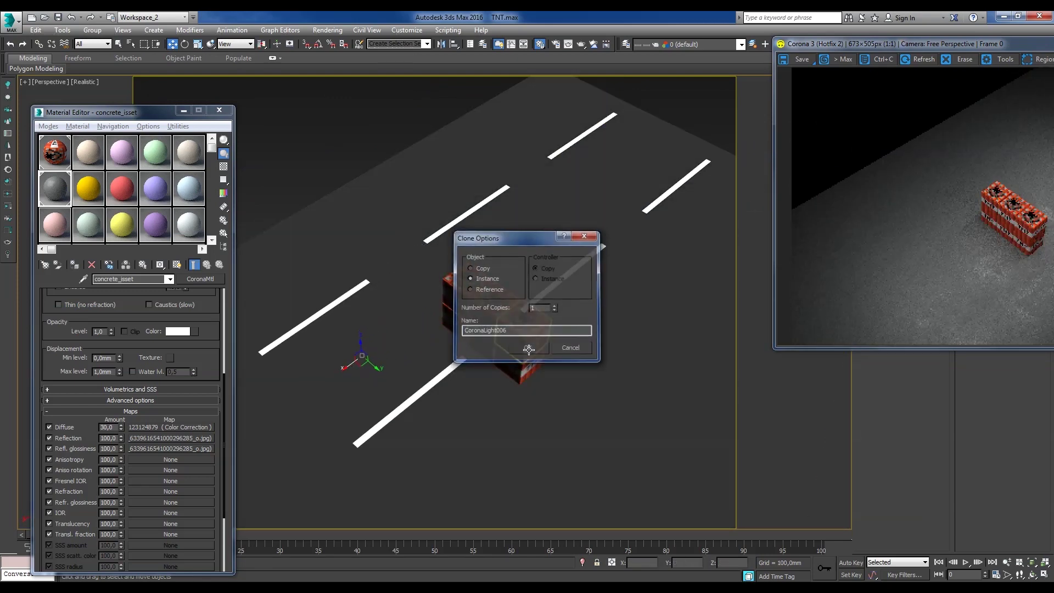
key(Return)
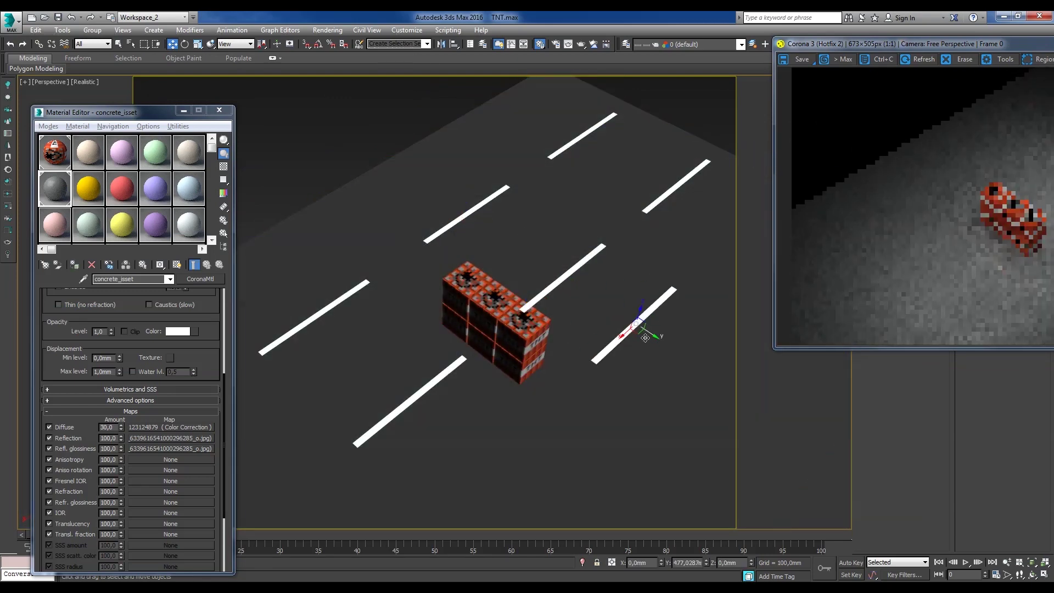
shift+drag(645, 337, 573, 293)
key(Return)
shift+drag(531, 250, 573, 291)
key(Return)
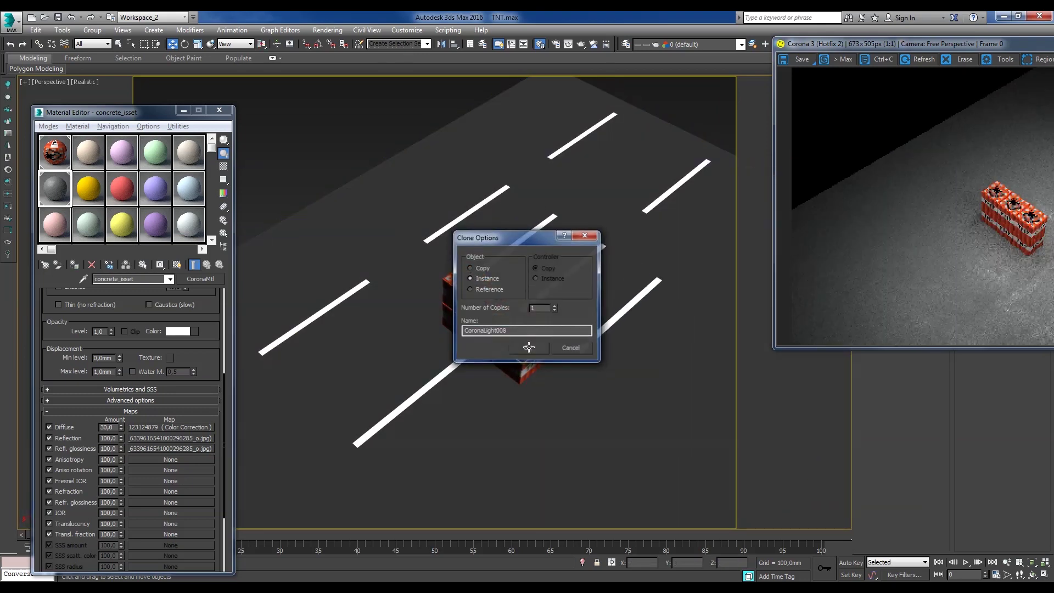
key(Return)
drag(834, 44, 541, 94)
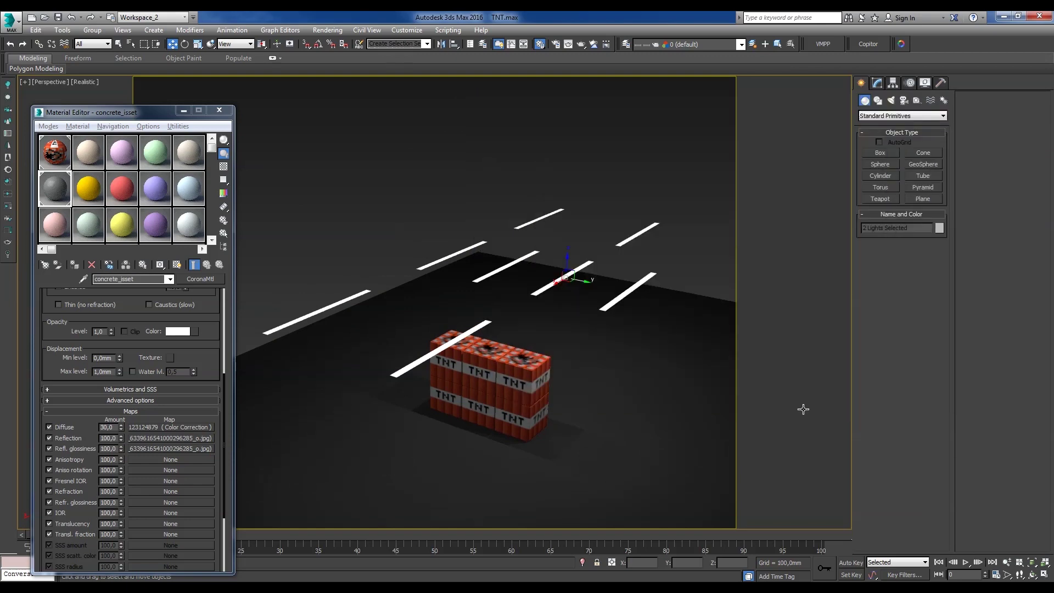
- Clone a TNT block toward the front of the stack
scroll(497, 422, up, 8)
scroll(532, 402, up, 1)
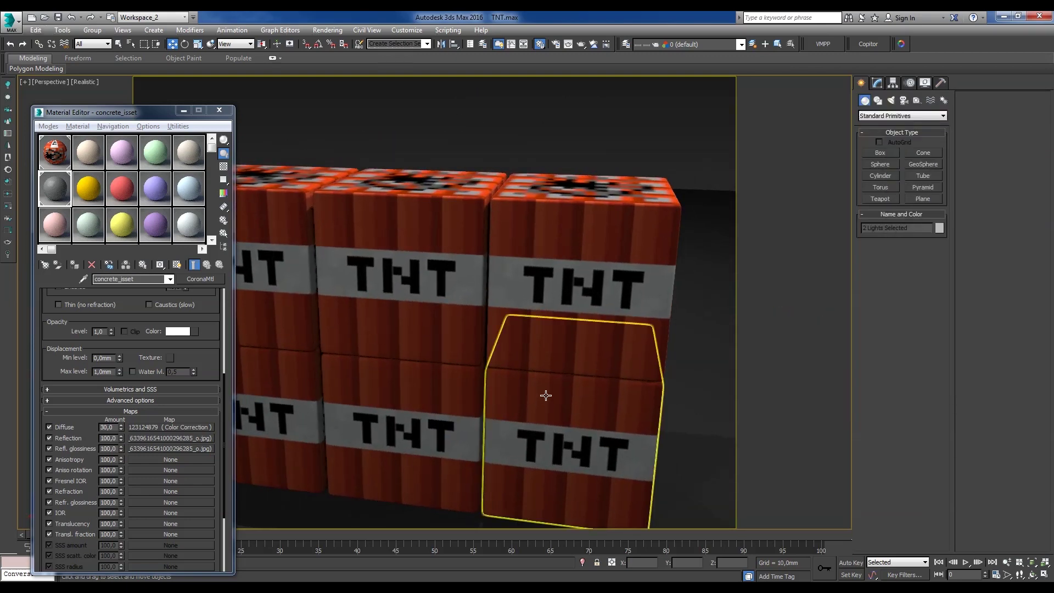
click(546, 395)
alt+middle_drag(553, 353, 559, 324)
scroll(560, 325, down, 4)
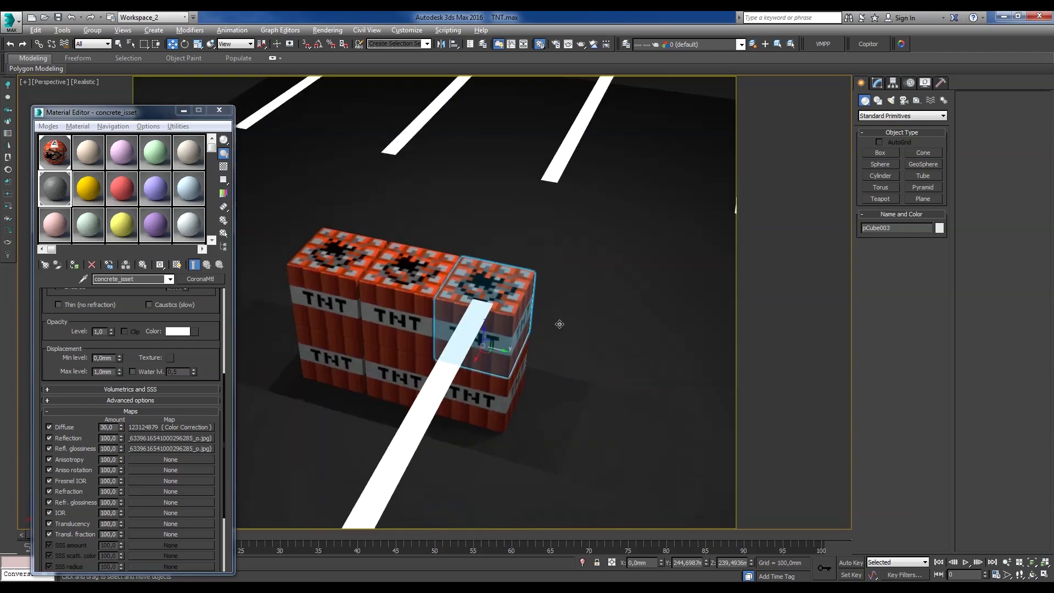
shift+drag(475, 366, 506, 418)
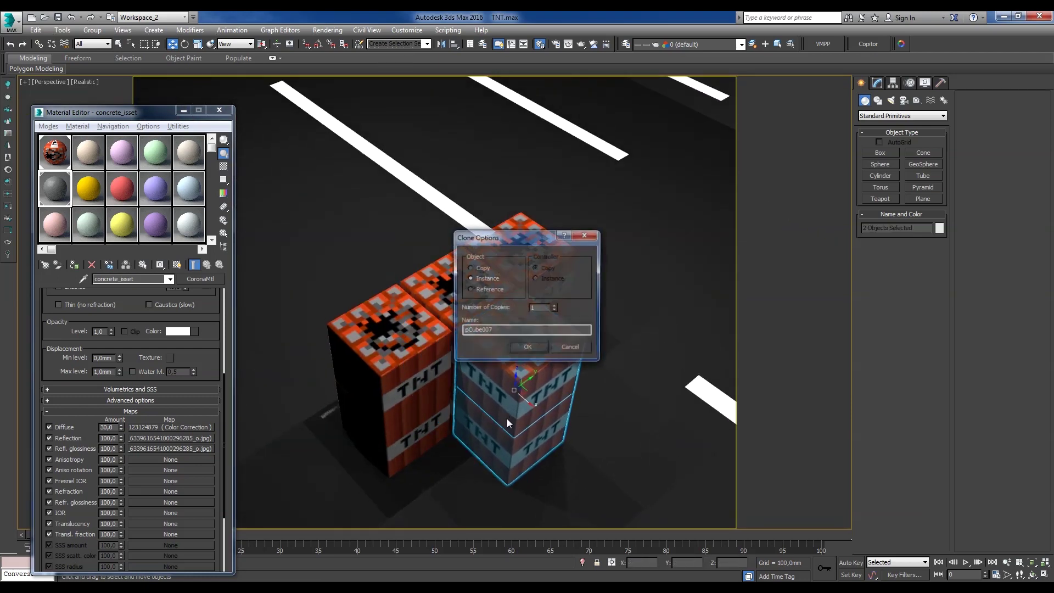
click(525, 348)
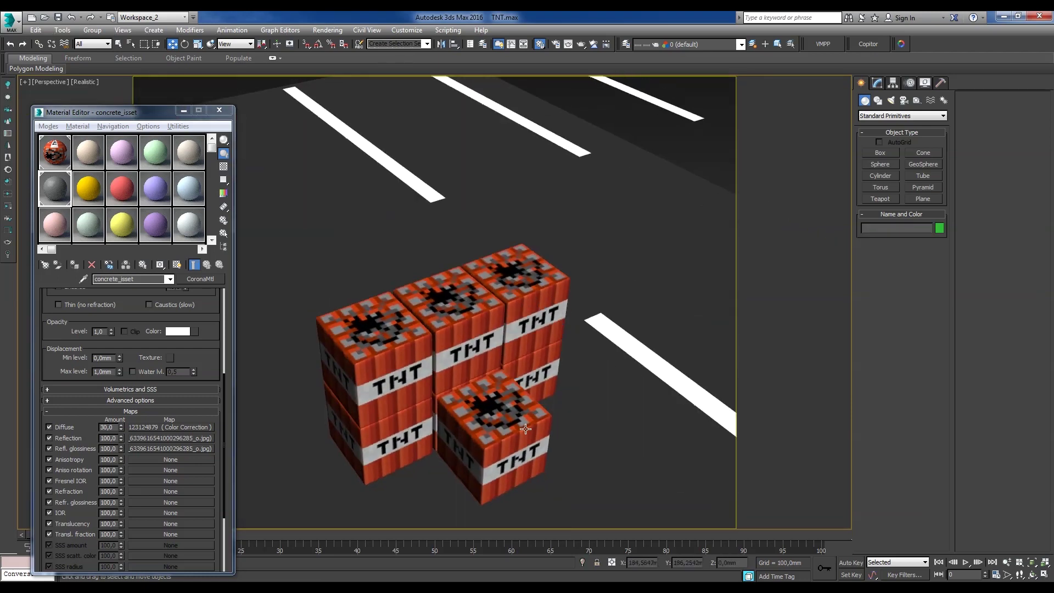
- Add a second TNT clone in front and rotate it at an angle
alt+middle_drag(526, 428, 516, 400)
shift+drag(516, 401, 467, 393)
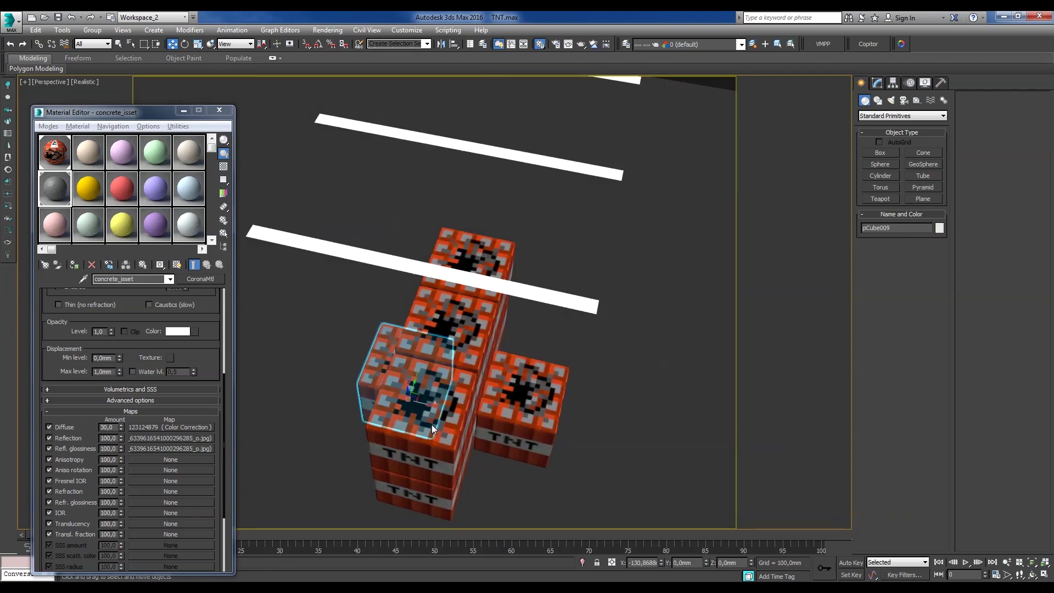
key(Escape)
mouse_move(423, 379)
alt+middle_down()
mouse_move(416, 348)
mouse_move(409, 384)
alt+middle_up()
shift+drag(409, 384, 417, 417)
click(531, 346)
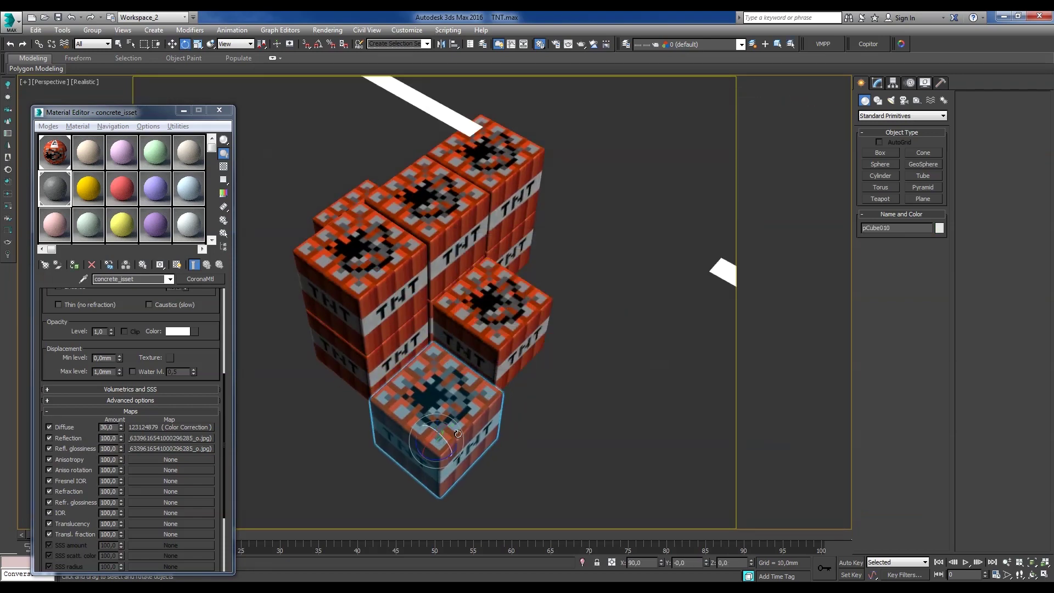
key(e)
drag(439, 467, 423, 464)
key(w)
- Select Plane001 and show its parameters
alt+middle_drag(434, 439, 440, 331)
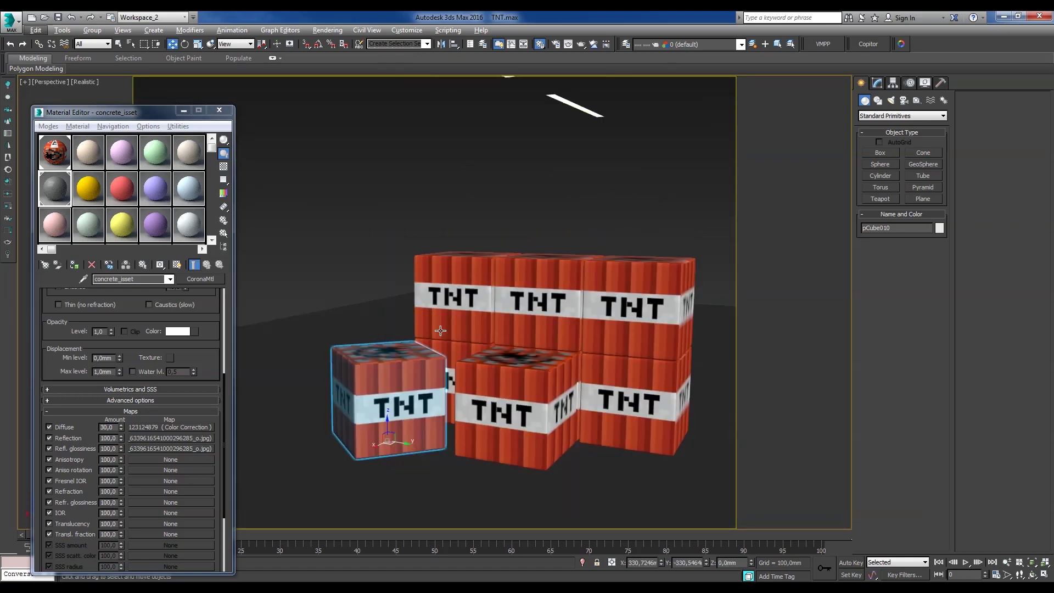
scroll(494, 350, down, 3)
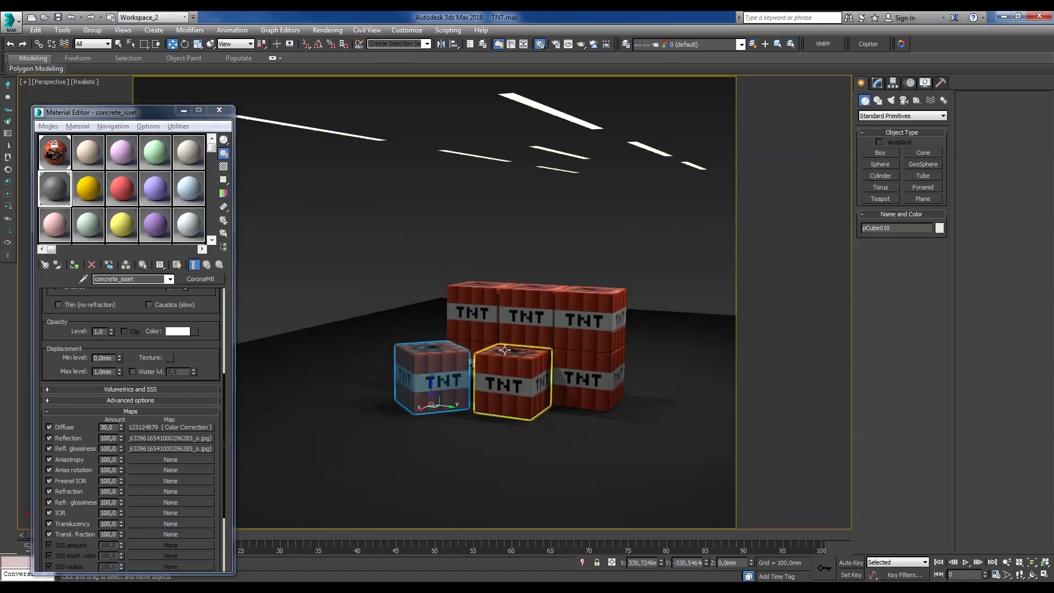
click(527, 439)
click(877, 83)
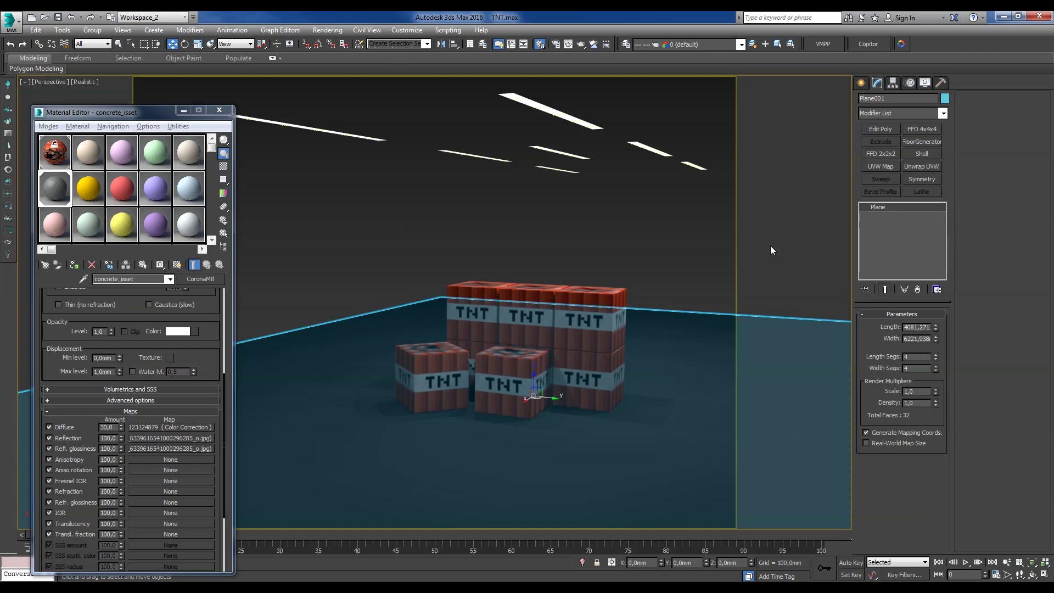
- Convert the floor plane to Editable Poly and extrude its far border edges up into walls
right_click(747, 285)
click(785, 428)
click(888, 327)
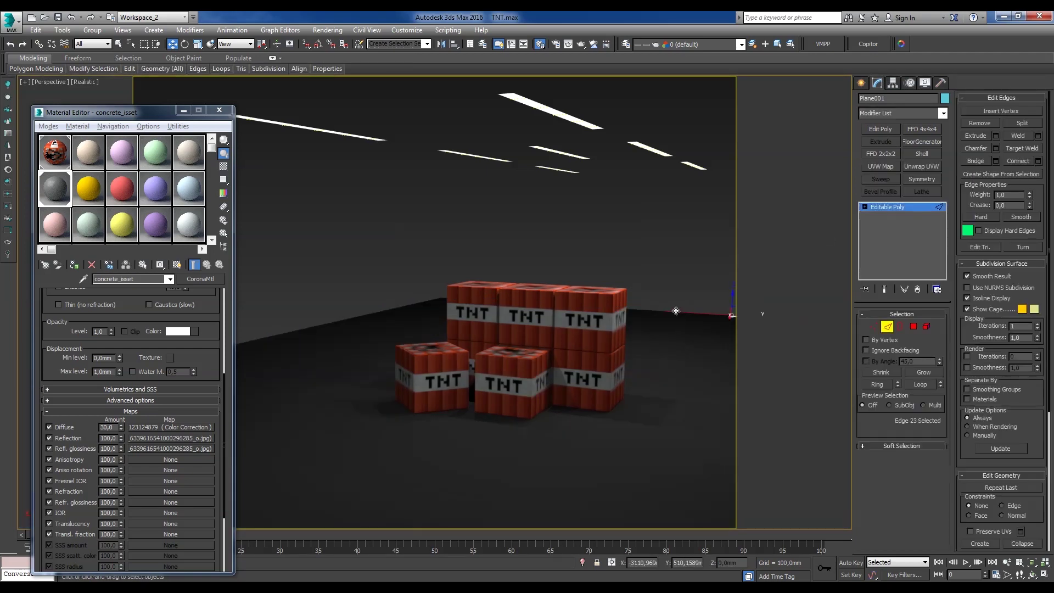
key(F4)
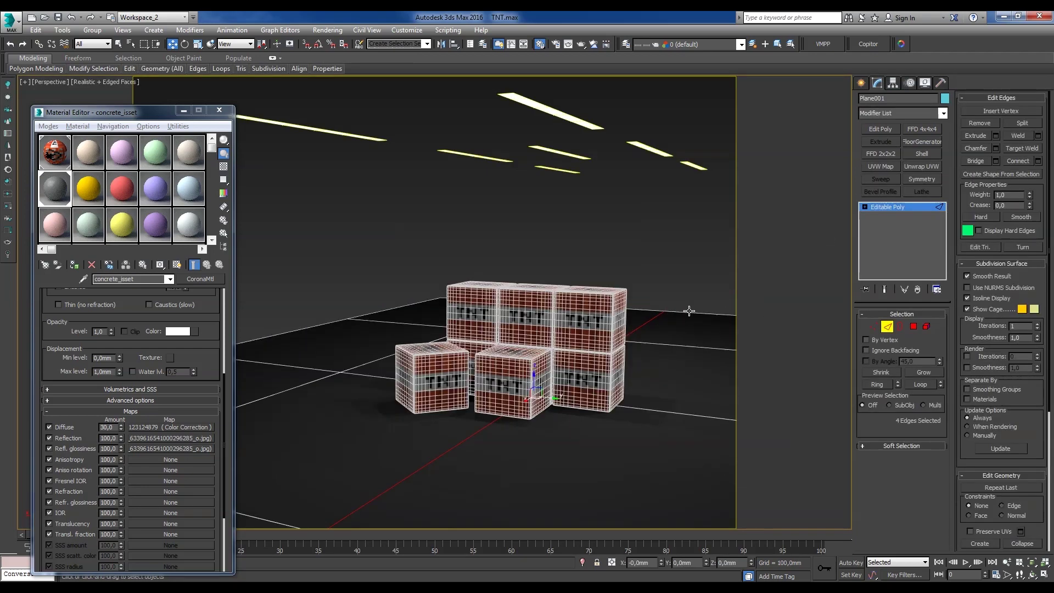
scroll(661, 332, down, 5)
shift+drag(663, 316, 673, 317)
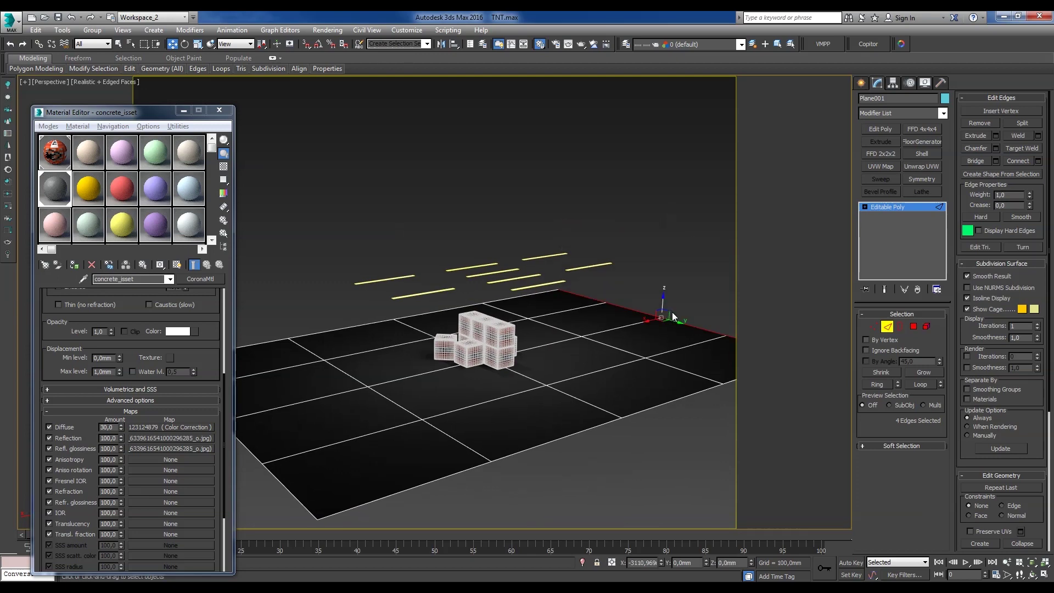
shift+drag(530, 298, 541, 124)
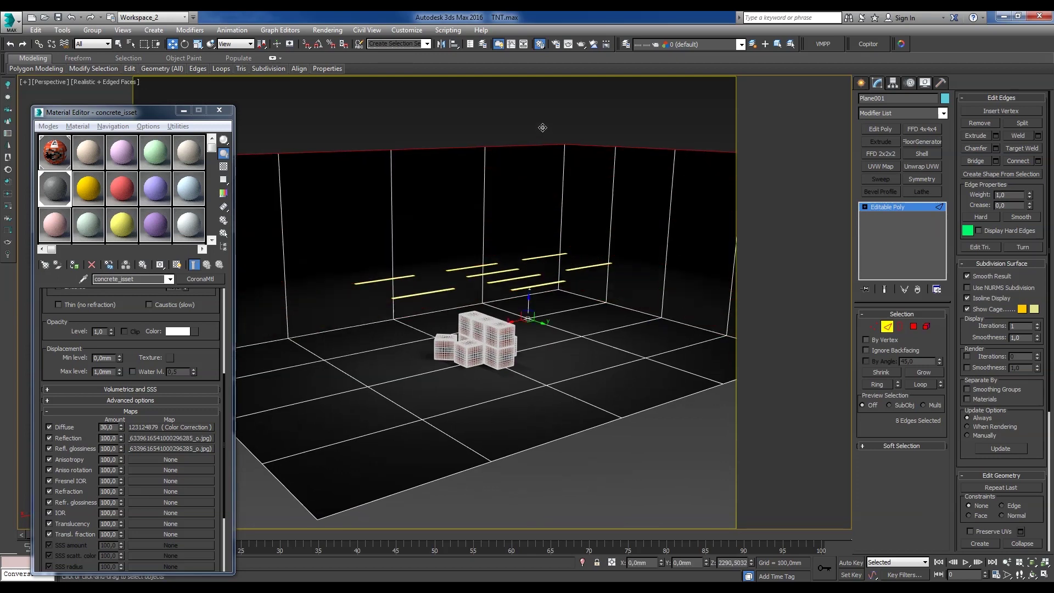
- Add a Box UVW Map sized 5000 mm to the room and close the Material Editor
scroll(478, 360, up, 3)
scroll(508, 381, up, 4)
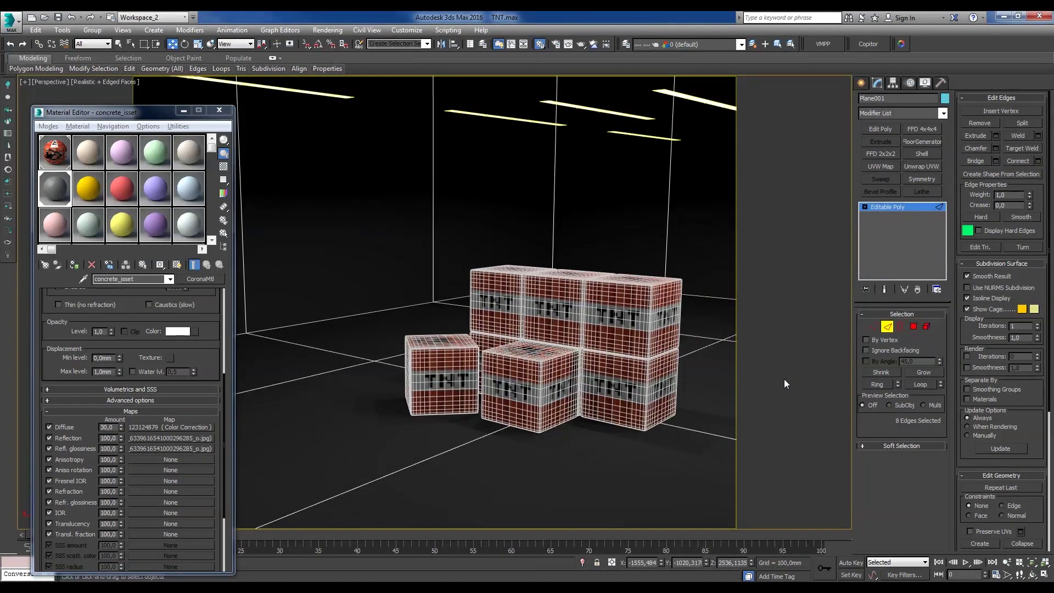
alt+middle_drag(785, 383, 730, 384)
scroll(730, 384, up, 3)
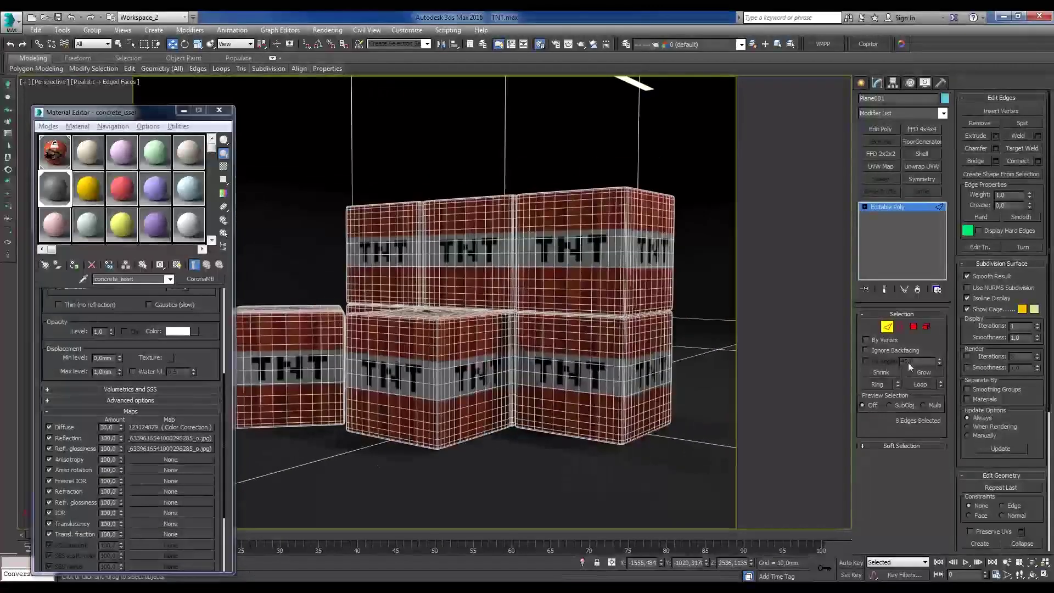
click(880, 165)
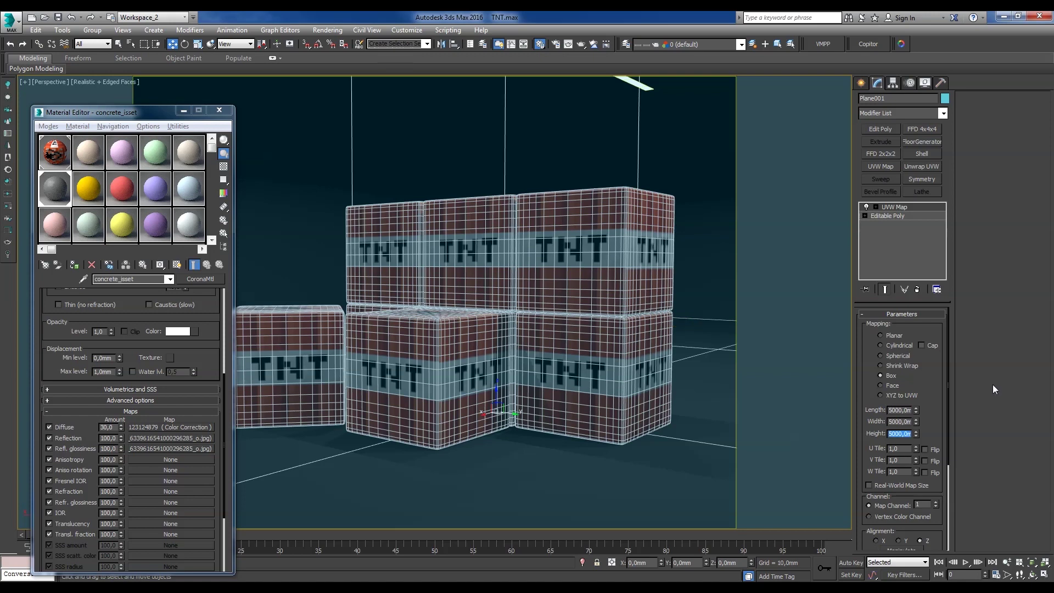
click(219, 110)
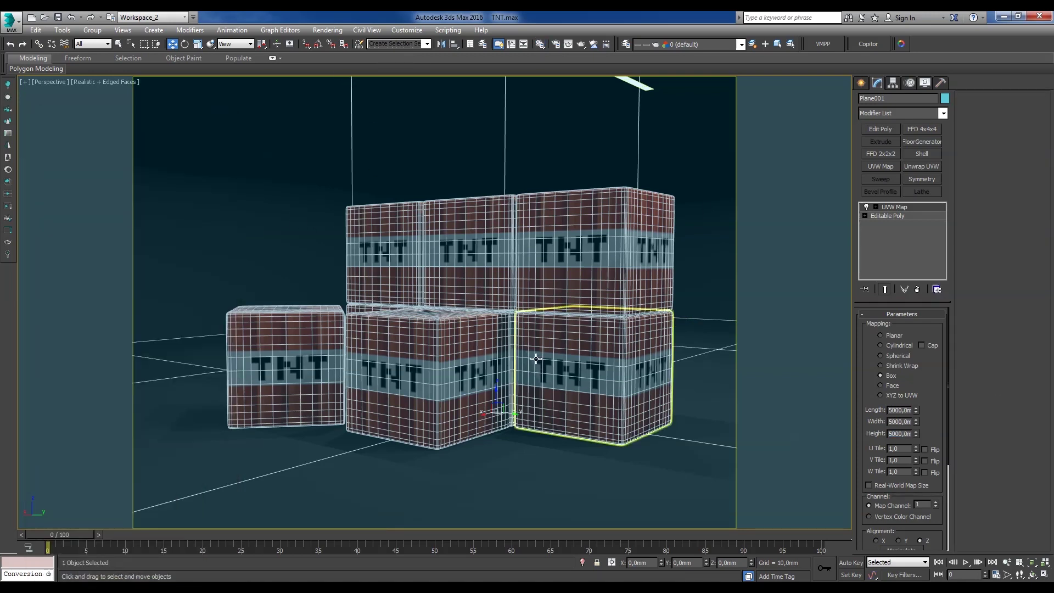
- Select the CoronaLight, render interactively, and set Exposure 1.0 and Highlight compress 2.0
alt+middle_drag(536, 359, 604, 247)
click(635, 146)
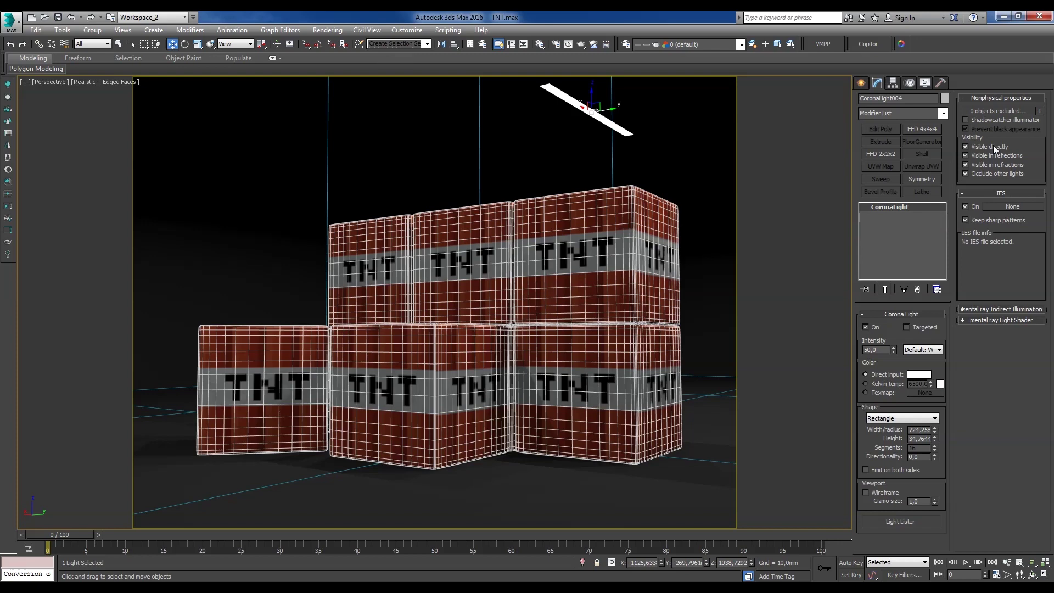
key(shift+q)
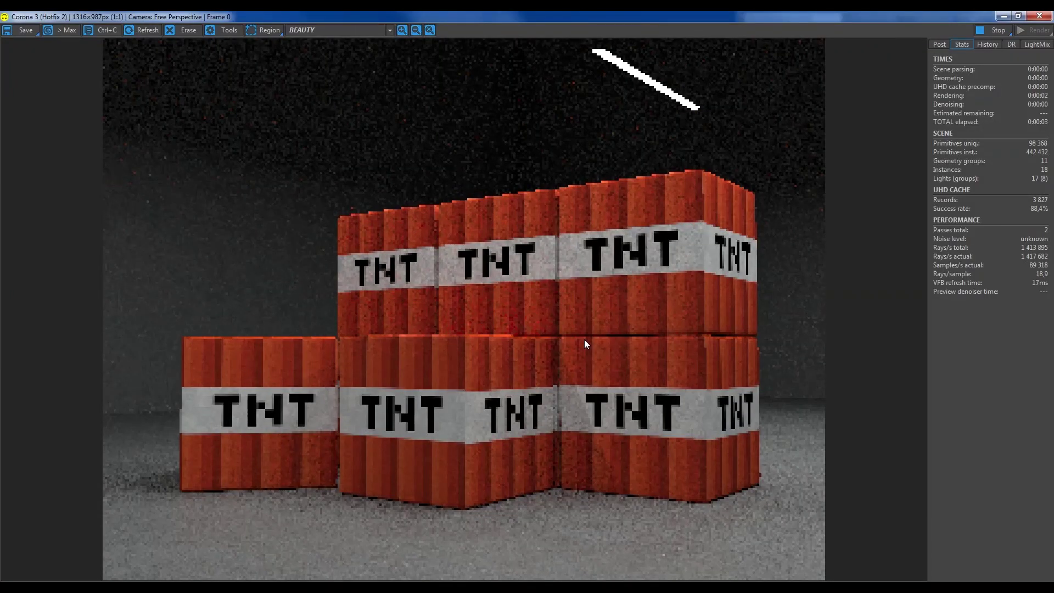
click(947, 46)
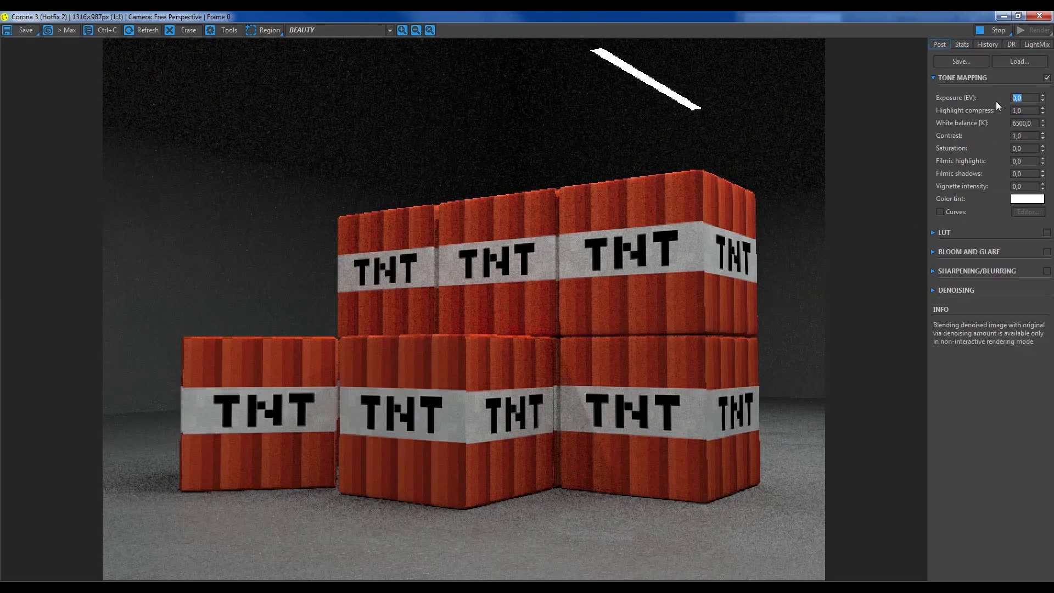
text(1)
key(Tab)
text(2)
key(Return)
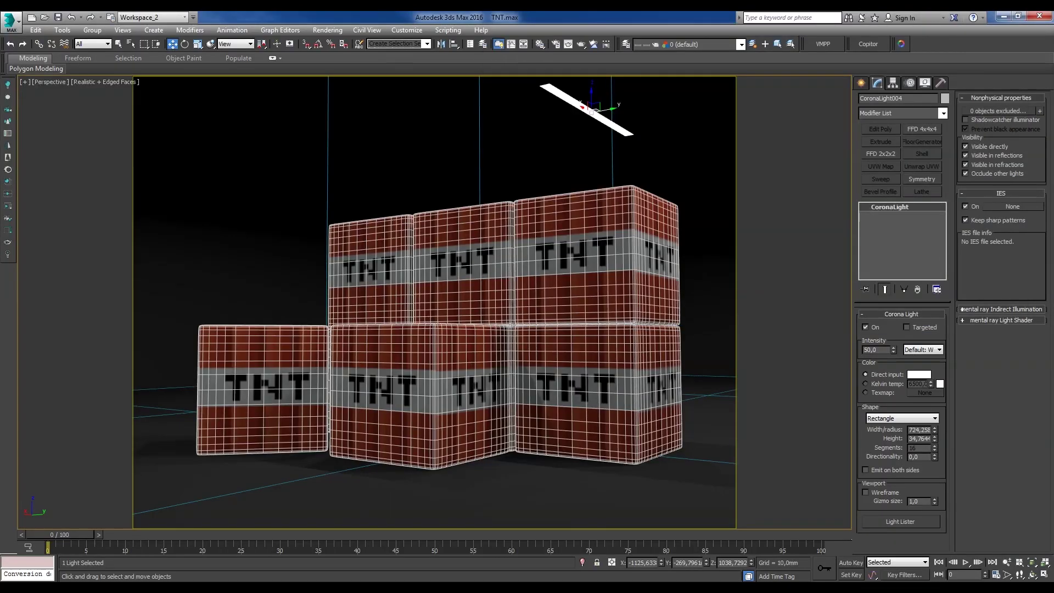
- Select pCube002 and orbit around the TNT blocks with edged faces turned off
click(464, 263)
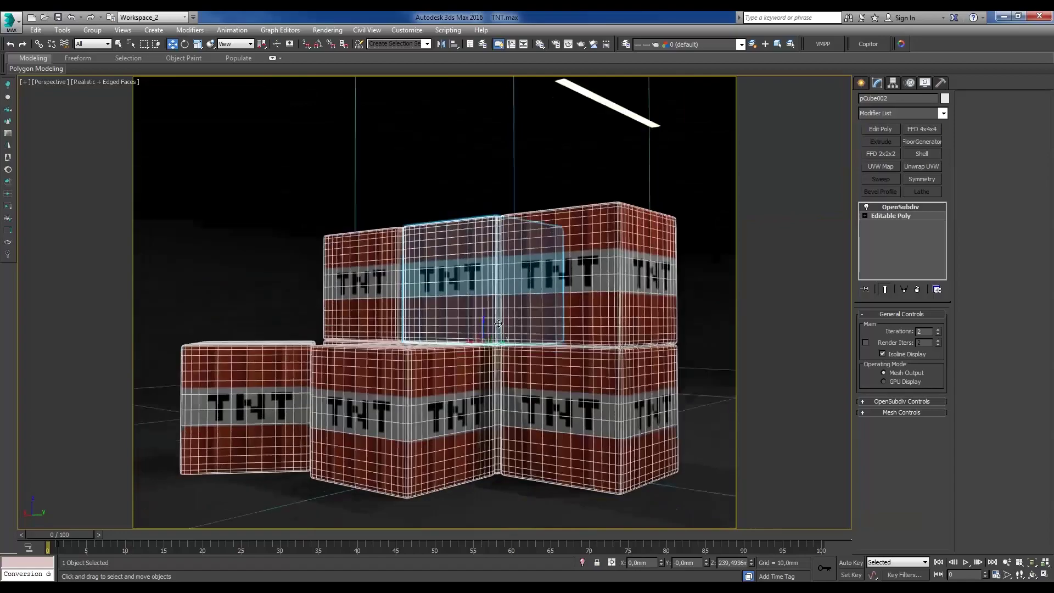
mouse_move(464, 264)
alt+middle_down()
mouse_move(508, 287)
mouse_move(506, 313)
mouse_move(582, 310)
mouse_move(545, 311)
alt+middle_up()
scroll(582, 311, down, 4)
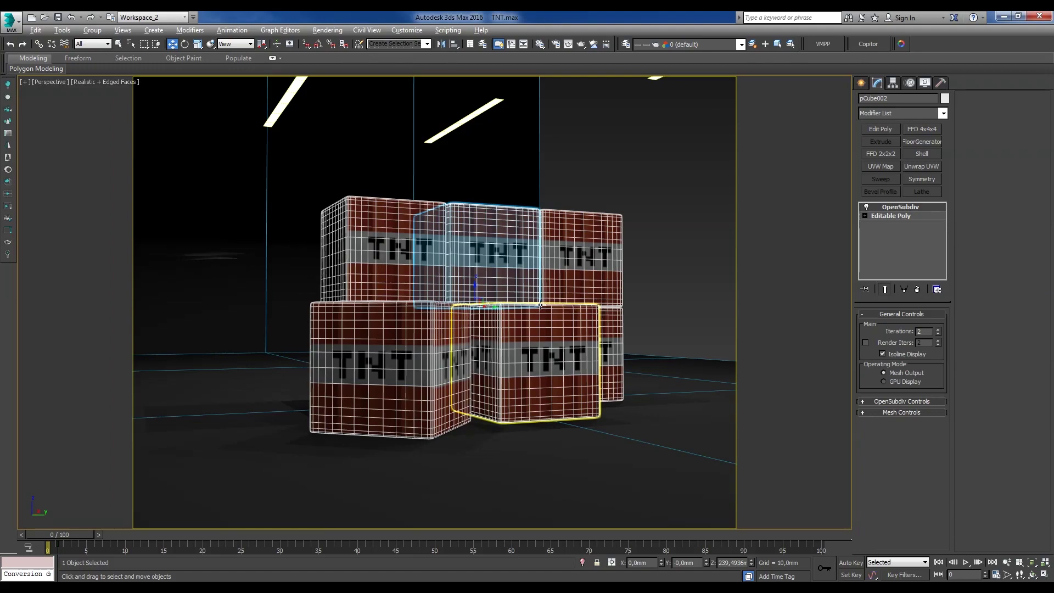
alt+middle_drag(540, 306, 458, 340)
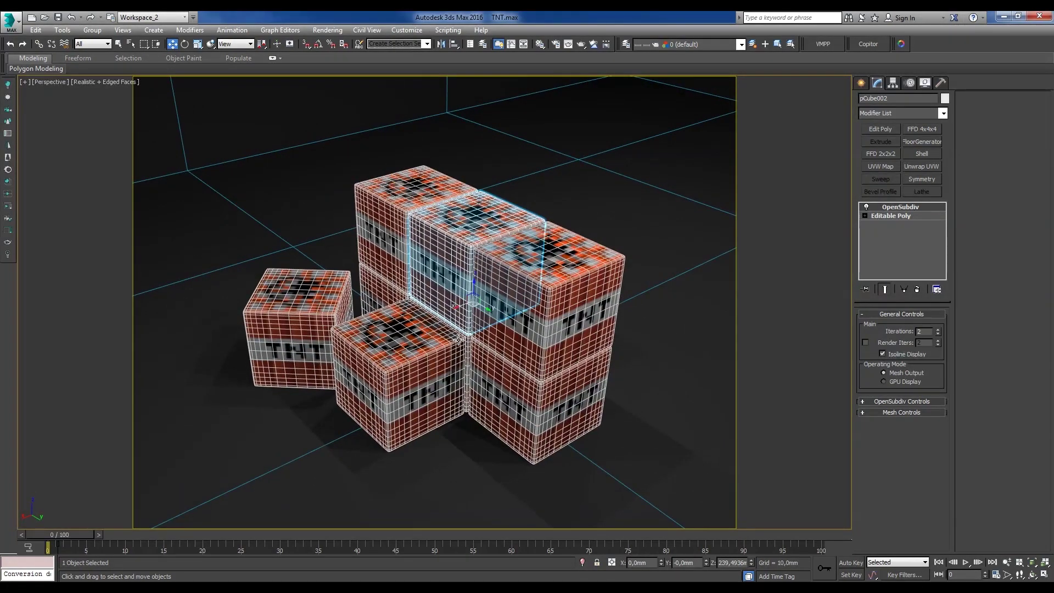
key(F4)
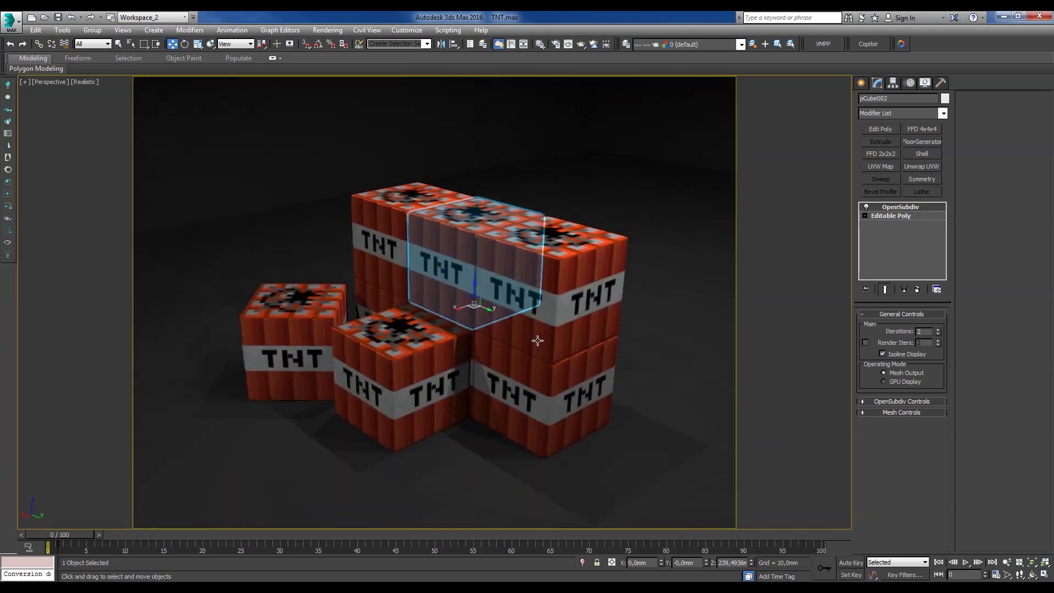
key(t)
middle_drag(491, 298, 474, 279)
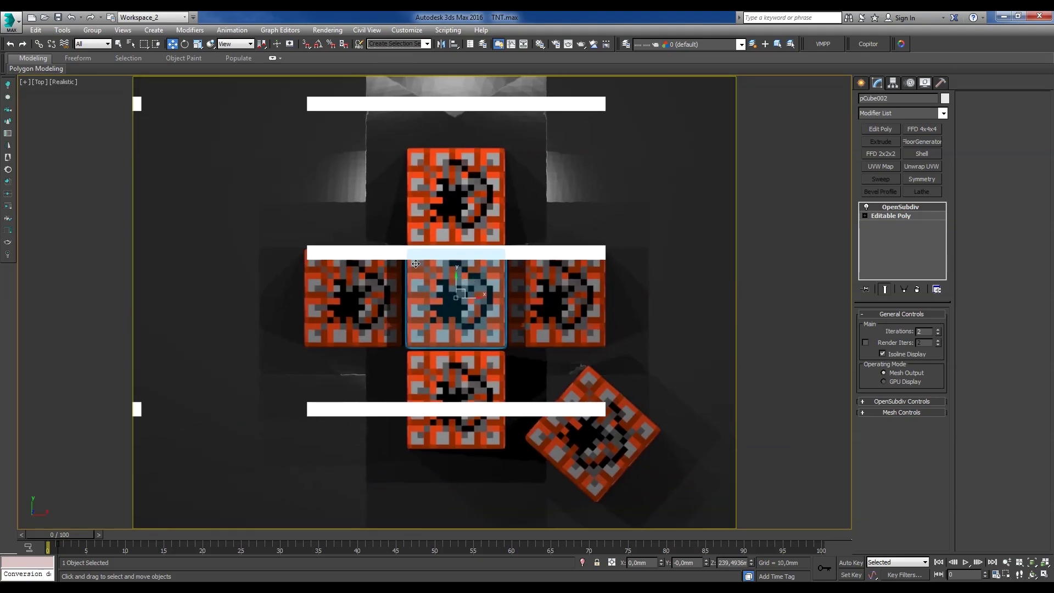
scroll(415, 264, down, 3)
scroll(548, 298, up, 2)
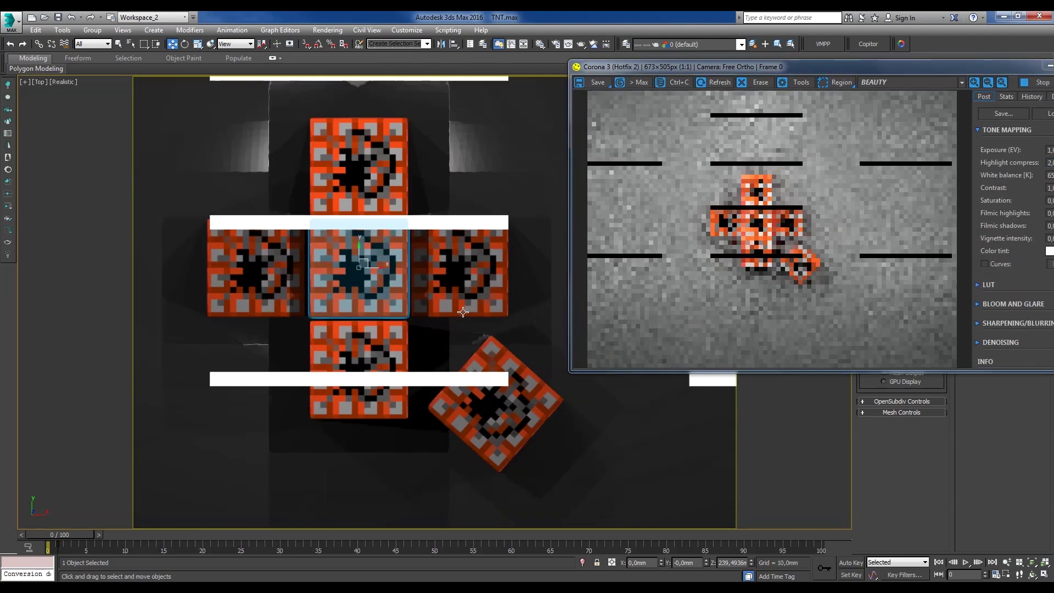
mouse_move(548, 298)
alt+middle_down()
mouse_move(444, 261)
mouse_move(365, 264)
mouse_move(450, 274)
alt+middle_up()
key(p)
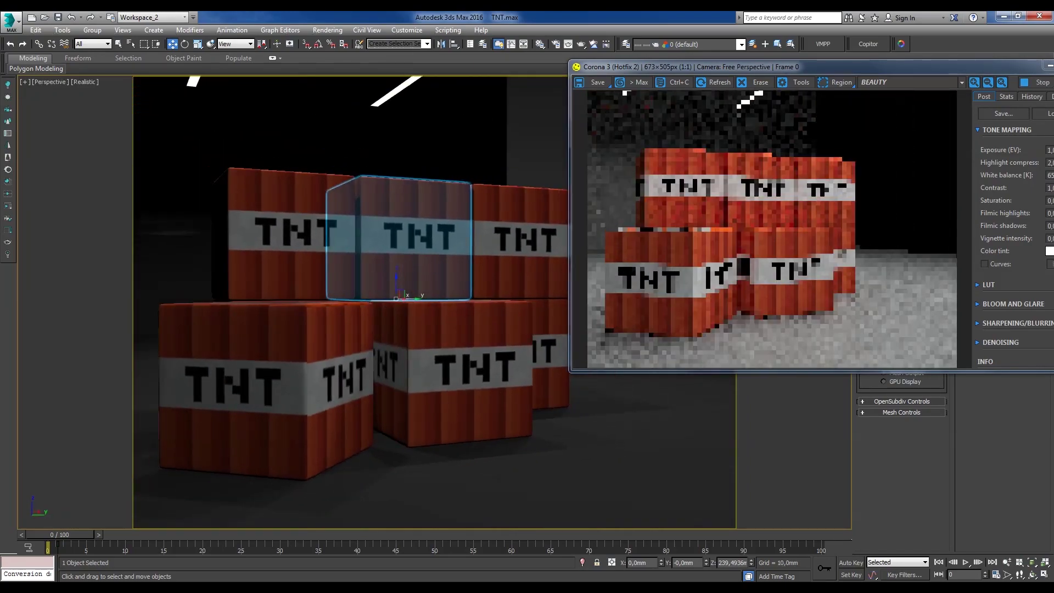
- Minimize the Corona render window and show the Top view in plain Shaded display
click(1048, 66)
key(t)
scroll(506, 284, down, 5)
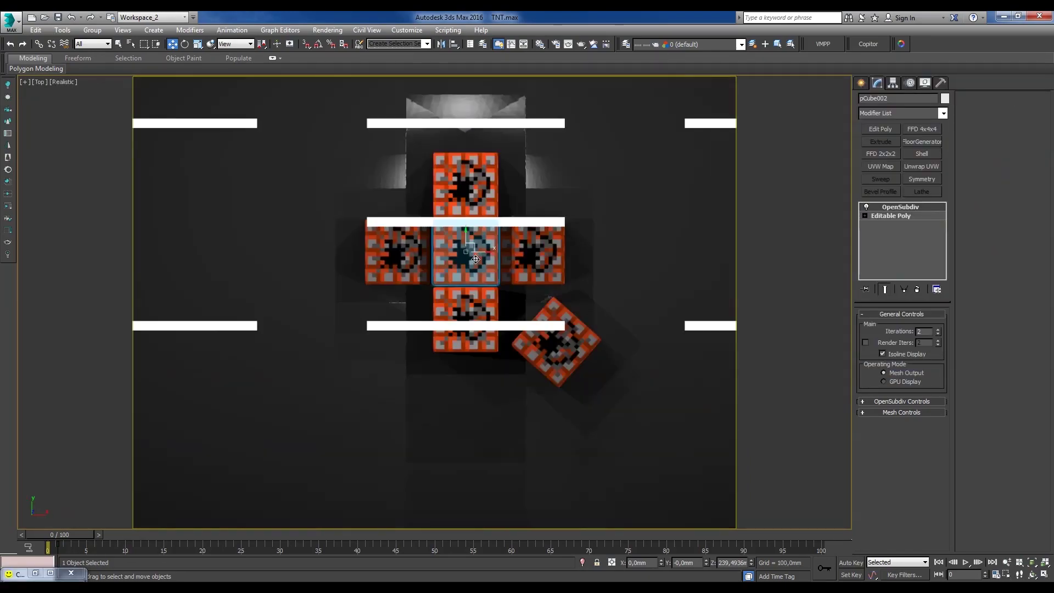
click(61, 81)
click(112, 108)
scroll(442, 369, up, 3)
- Hide the grid and drag a Standard Target camera in Top view aimed at the TNT stack
key(g)
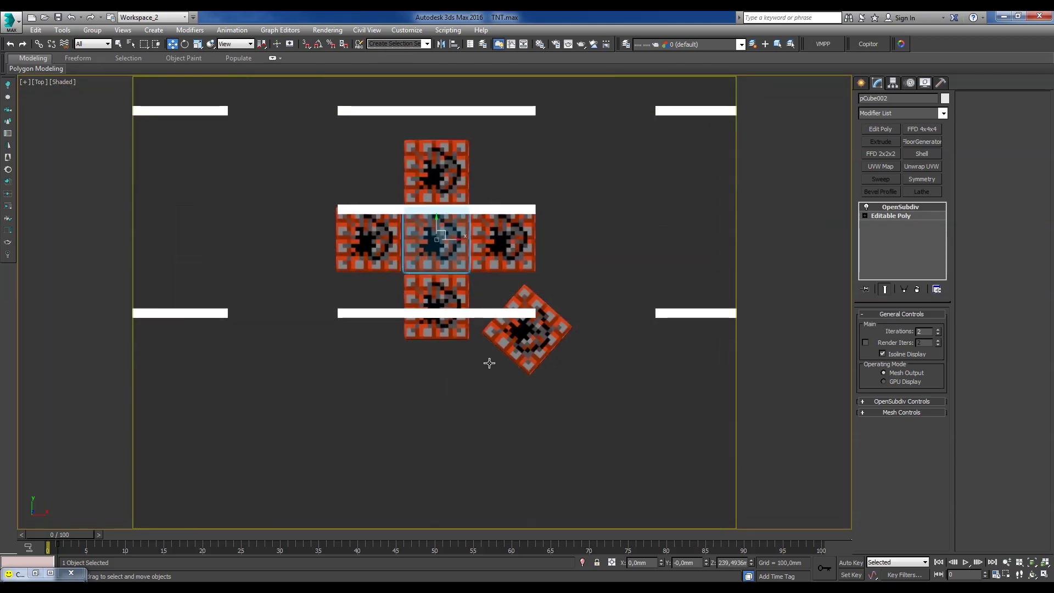
click(861, 82)
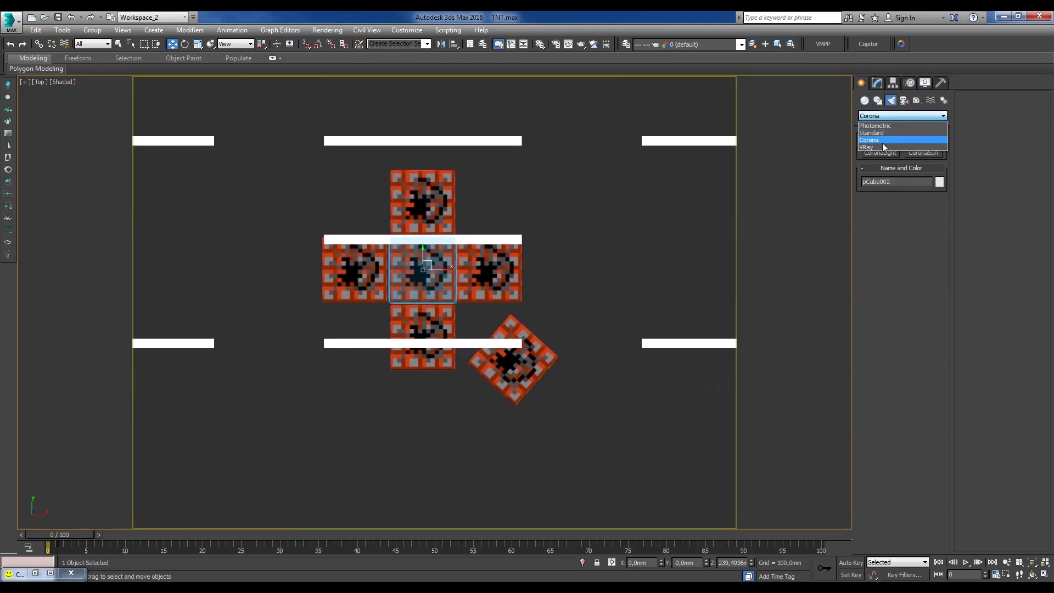
click(882, 144)
click(884, 119)
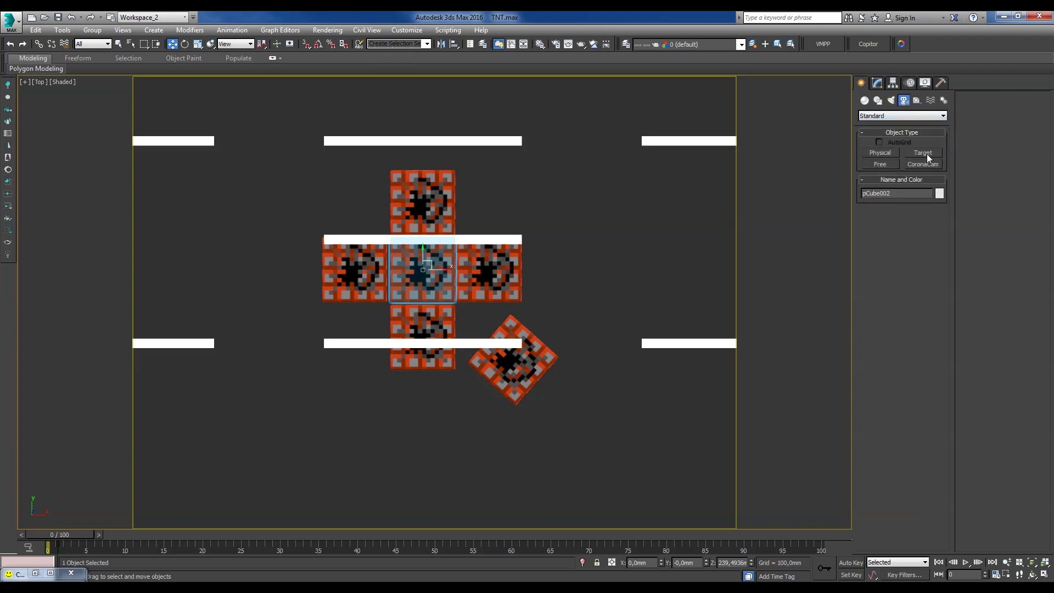
click(926, 154)
scroll(418, 370, down, 5)
drag(353, 496, 445, 340)
right_click(489, 337)
key(c)
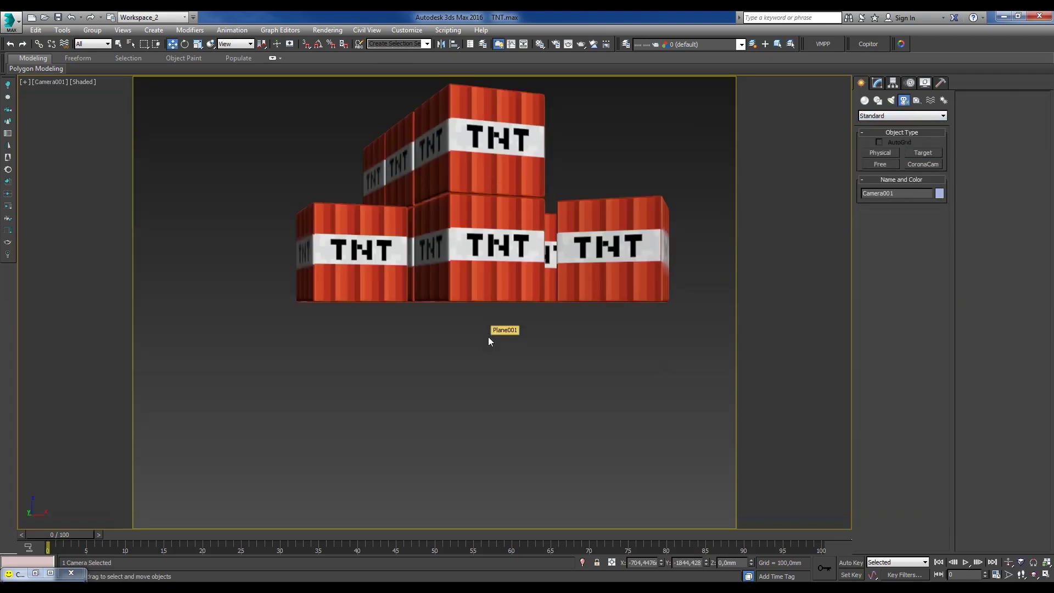
alt+middle_drag(489, 337, 488, 374)
- Re-render the scene with Corona through the new camera and adjust its framing
click(50, 81)
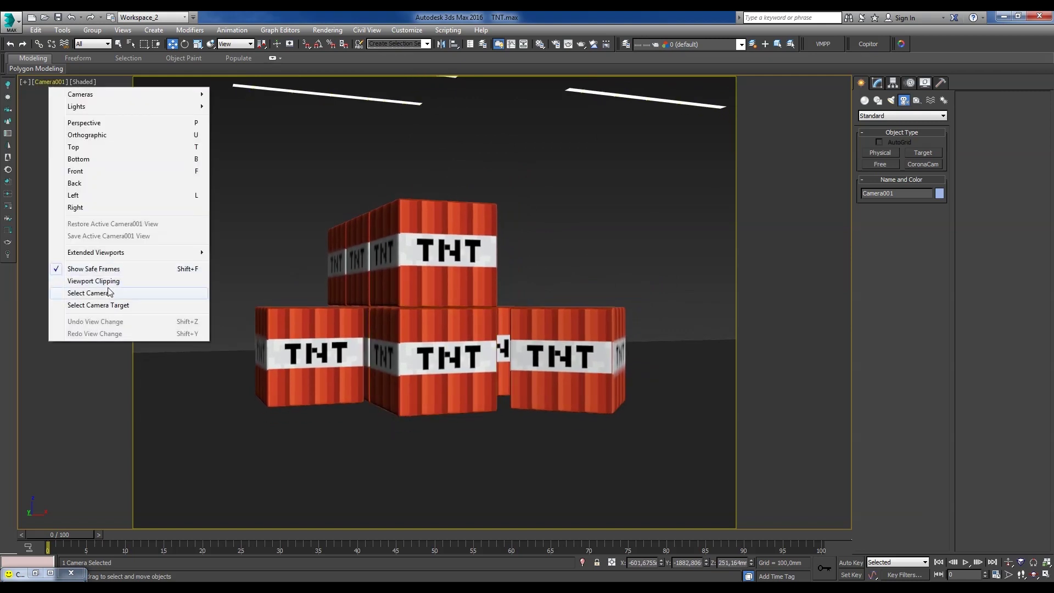
click(109, 293)
click(43, 574)
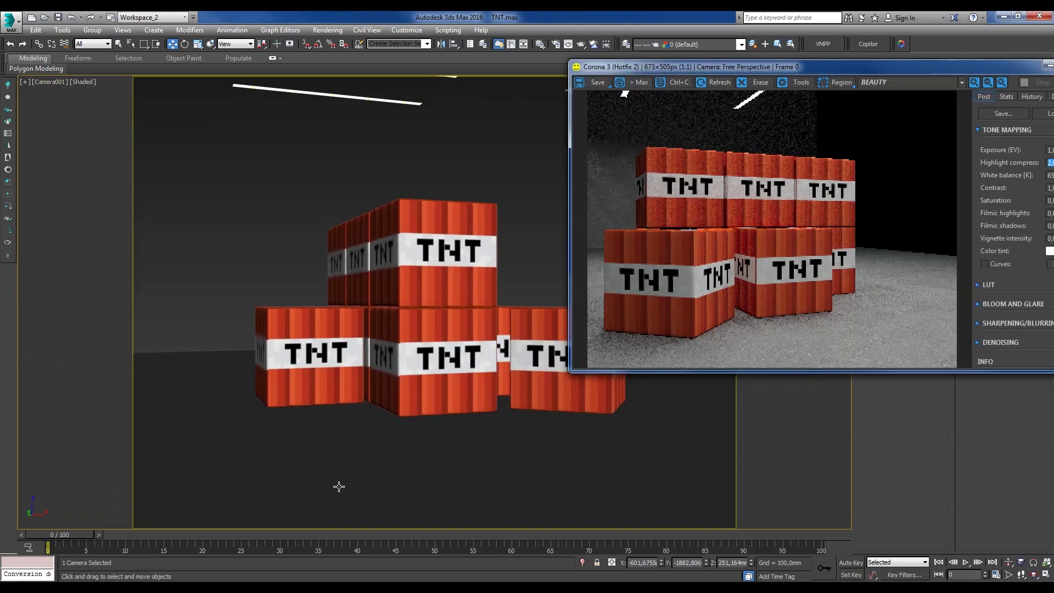
drag(1008, 70, 874, 68)
key(shift+q)
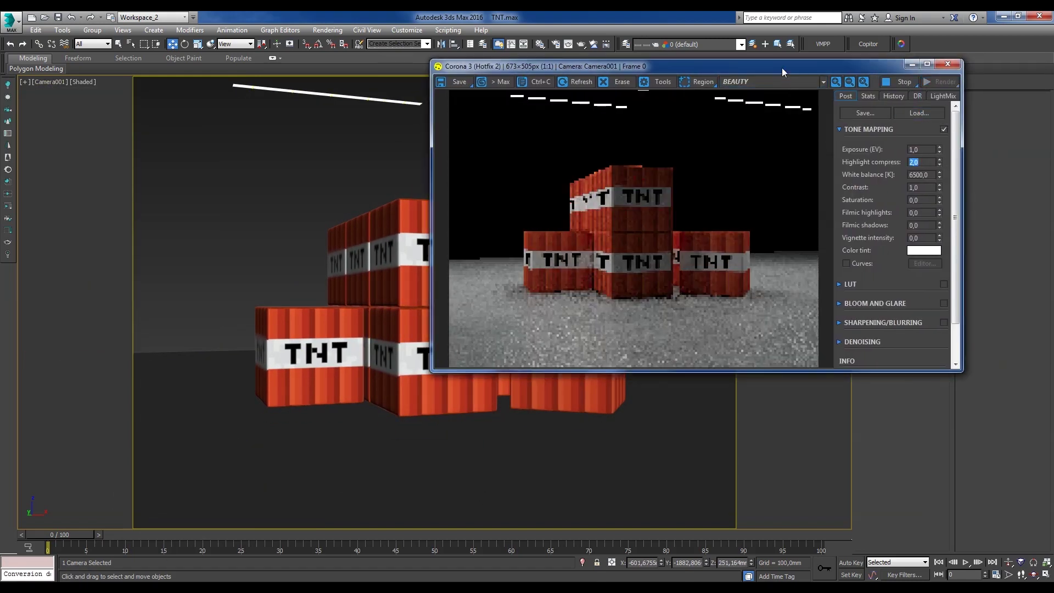
middle_drag(411, 369, 363, 370)
- Apply the Camera Correction Modifier to the camera for two-point perspective
click(51, 81)
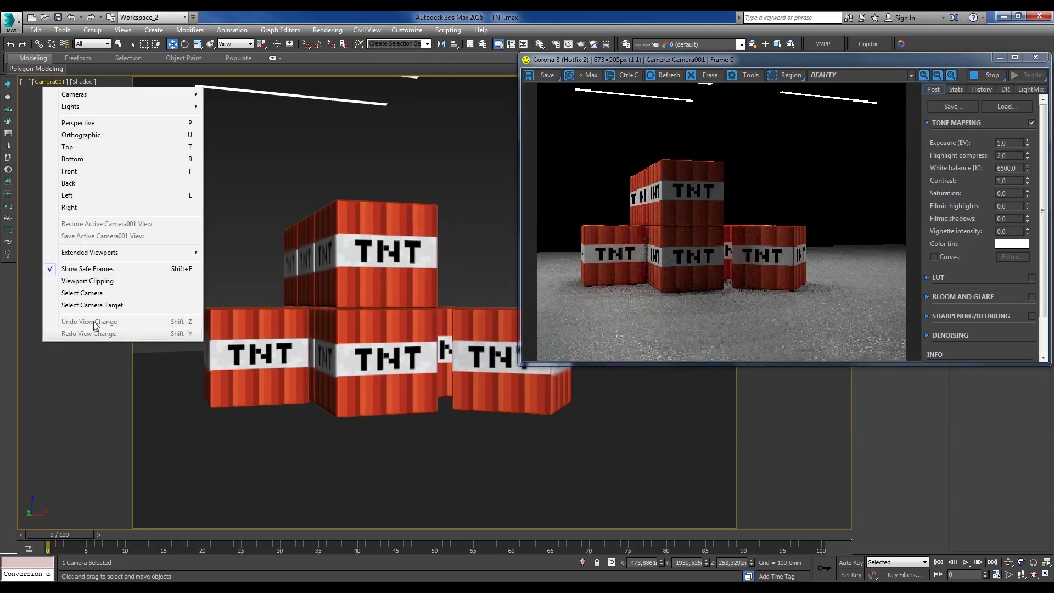
click(324, 196)
right_click(323, 195)
click(264, 177)
drag(768, 59, 174, 153)
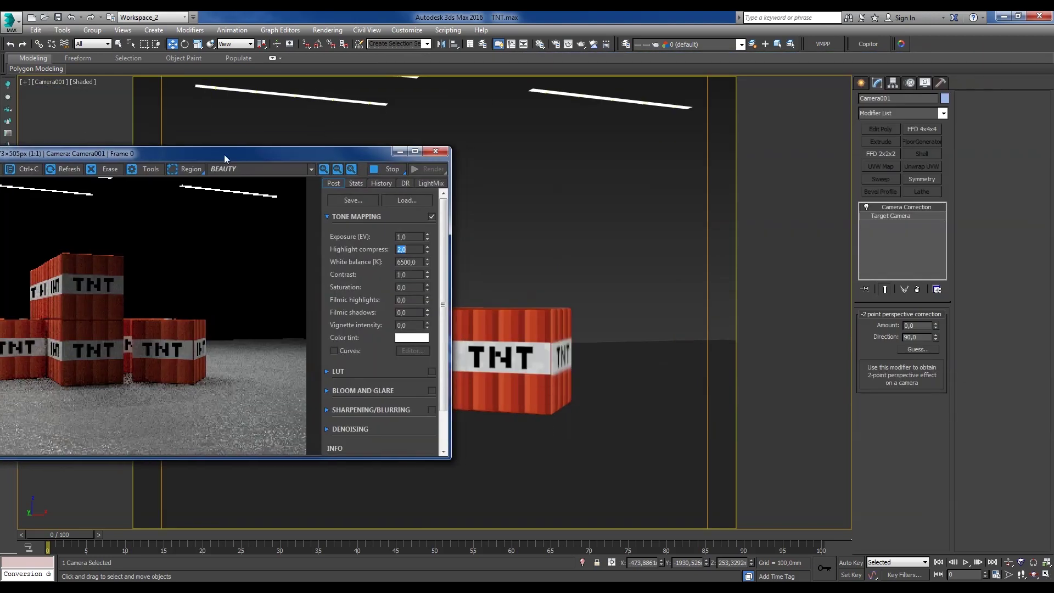
drag(320, 153, 574, 125)
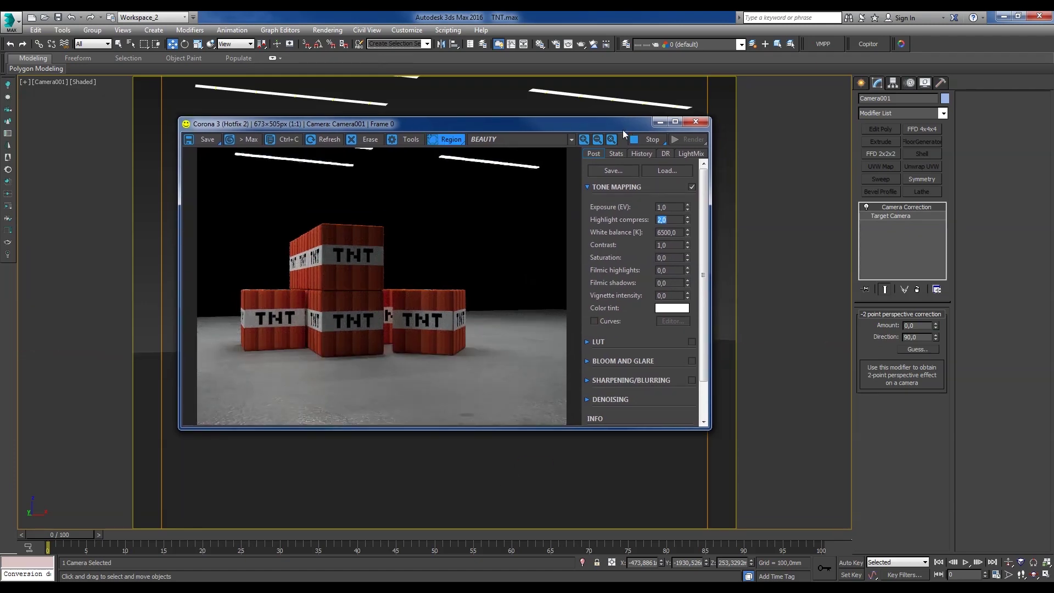
drag(622, 129, 943, 167)
- Check the camera placement from the Top view and reselect Camera001
key(t)
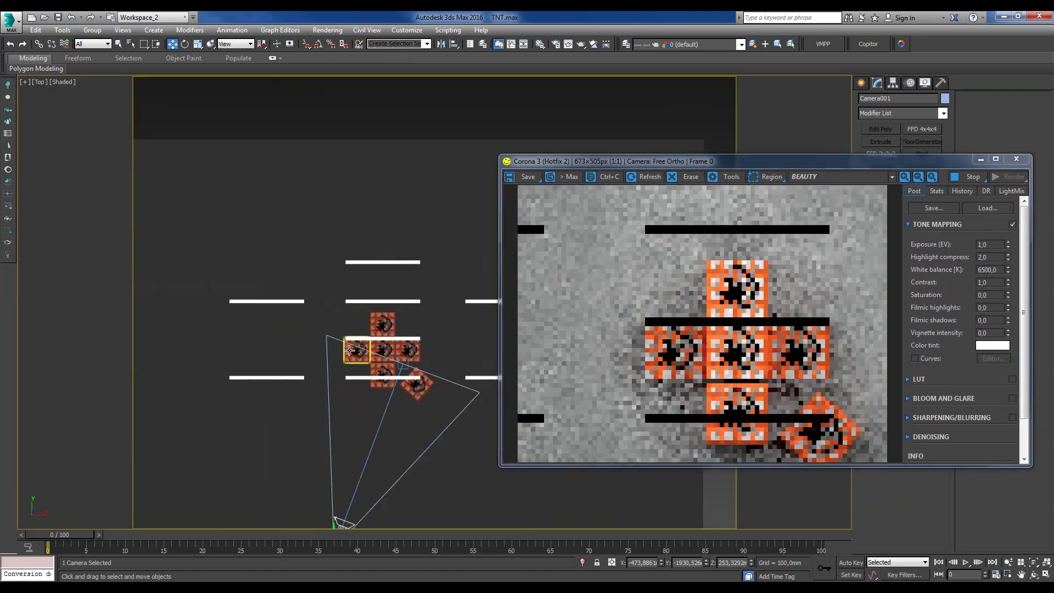
scroll(349, 349, down, 3)
scroll(349, 350, down, 3)
click(383, 294)
alt+middle_drag(384, 294, 174, 300)
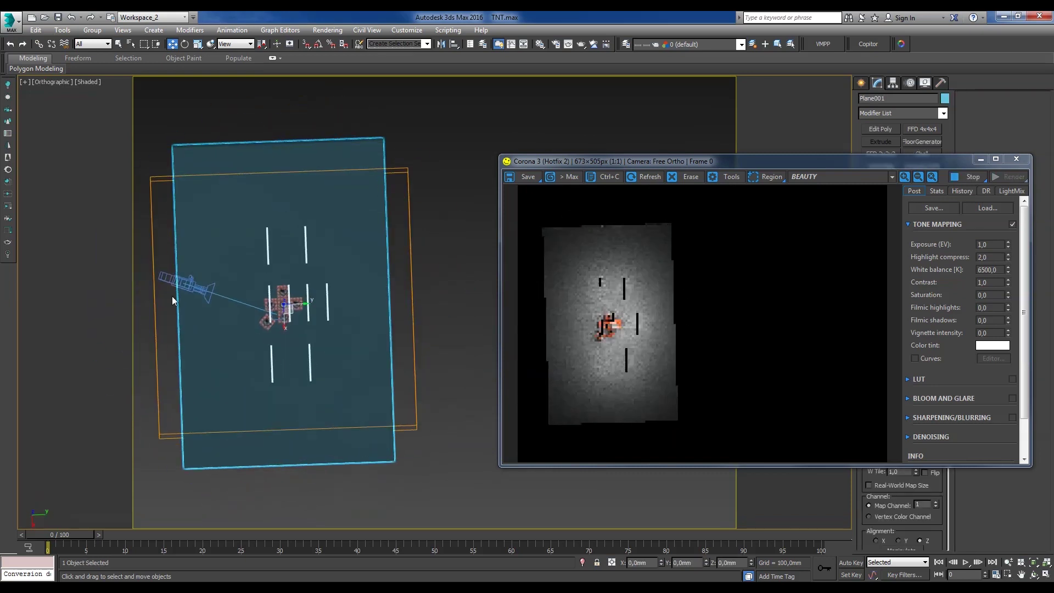
click(203, 282)
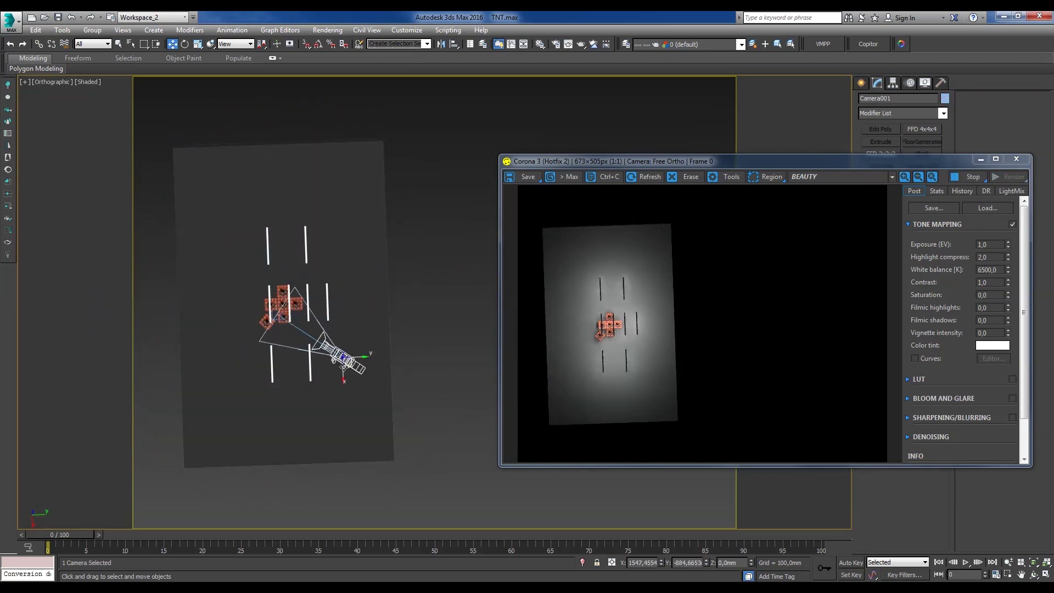
- Clone an upper TNT block as an instance onto the top of the stack and shift the camera viewpoint
key(c)
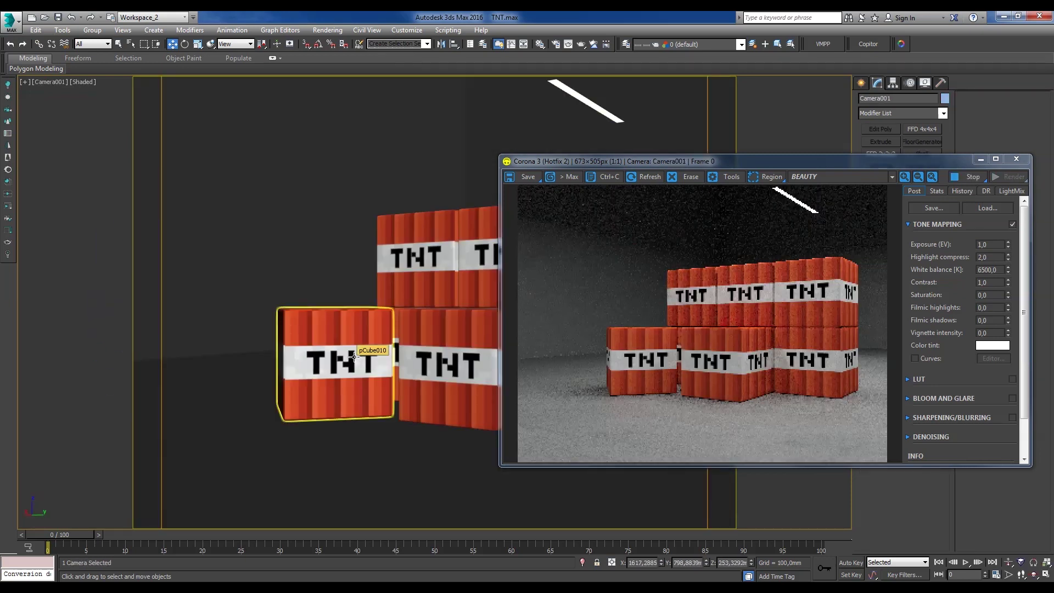
click(479, 246)
drag(748, 165, 1026, 159)
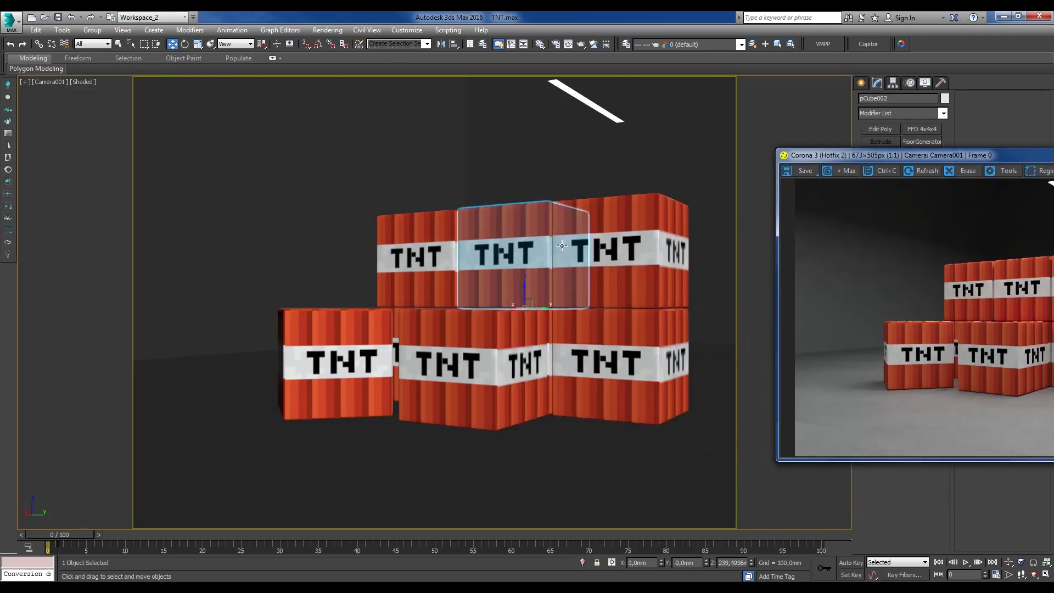
shift+drag(526, 310, 526, 209)
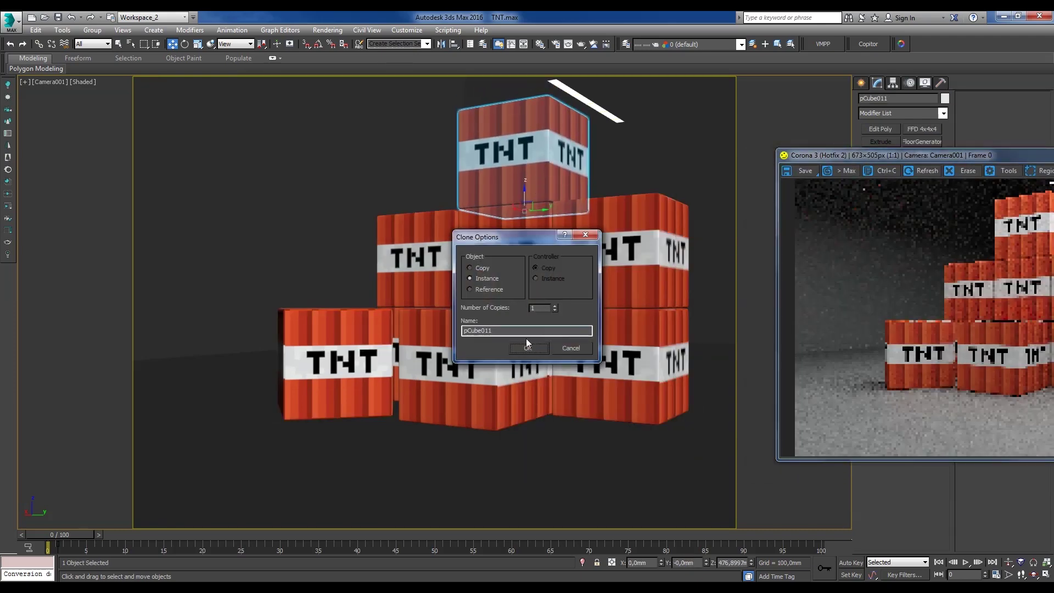
click(528, 348)
drag(884, 155, 629, 125)
click(413, 284)
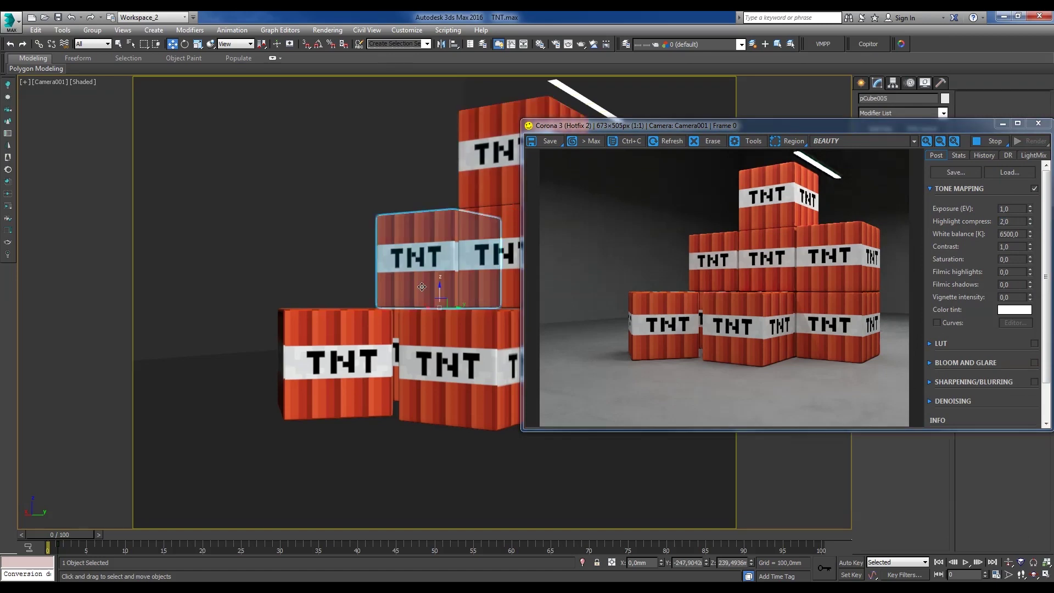
key(Up)
mouse_move(413, 283)
mouse_down()
mouse_move(439, 292)
mouse_move(429, 288)
mouse_up()
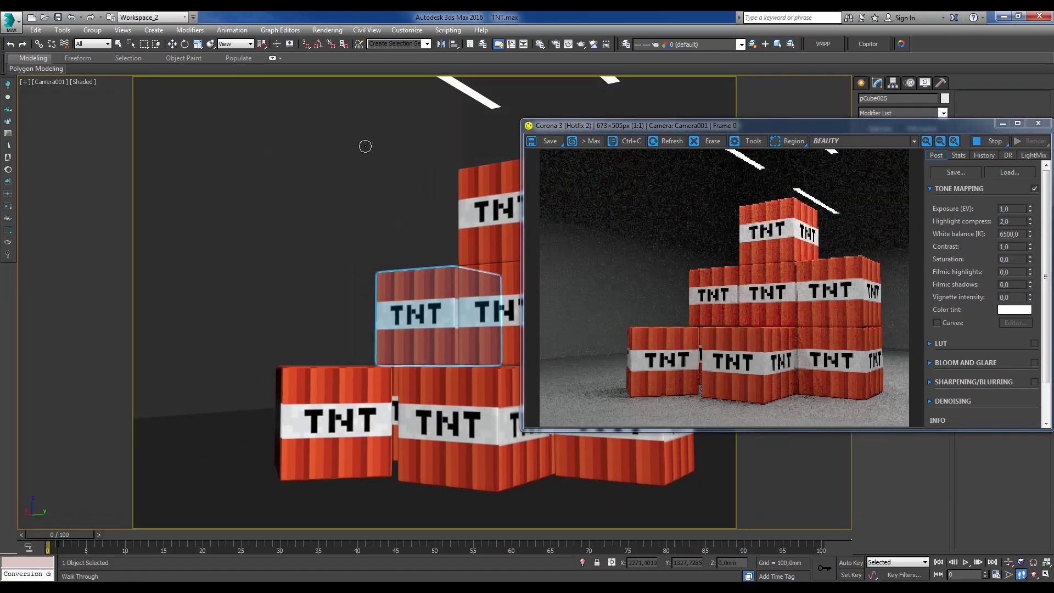
key(w)
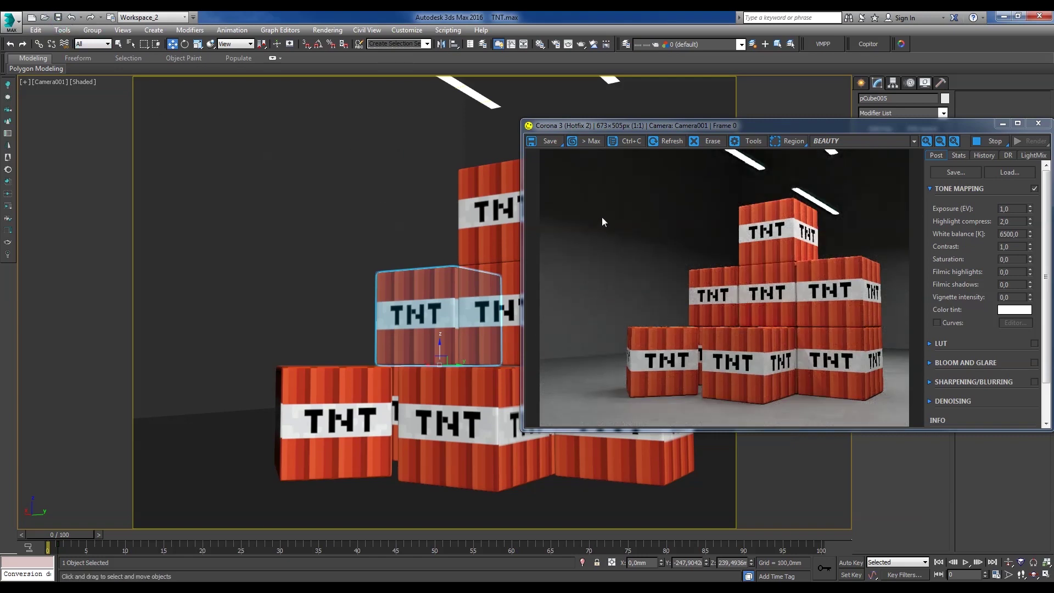
- Maximize the Corona render window, zoom into the render, and open the TNT project folder
drag(610, 132, 520, 108)
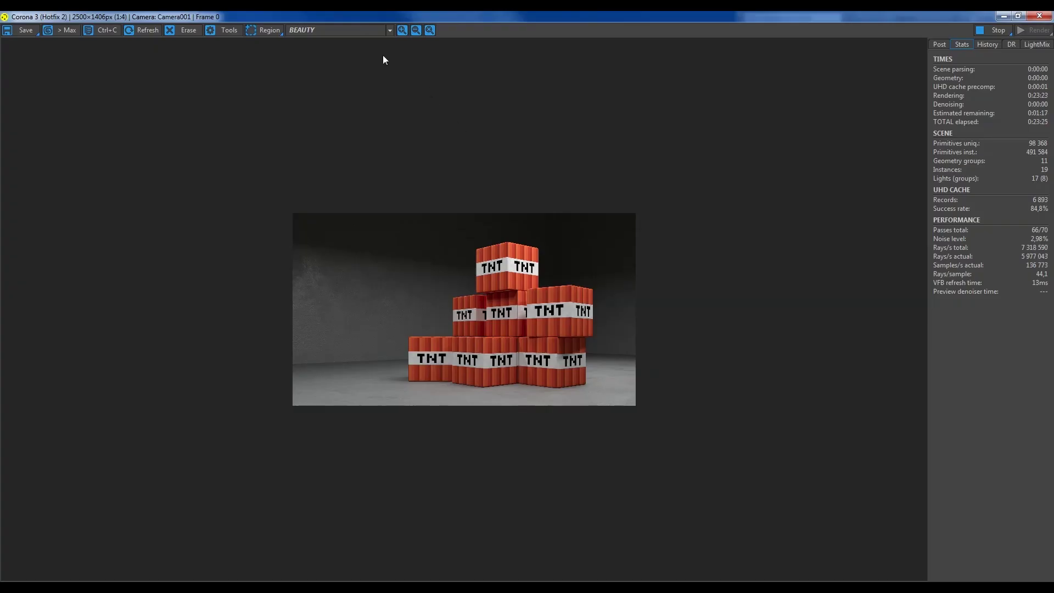
click(351, 30)
click(354, 62)
click(347, 29)
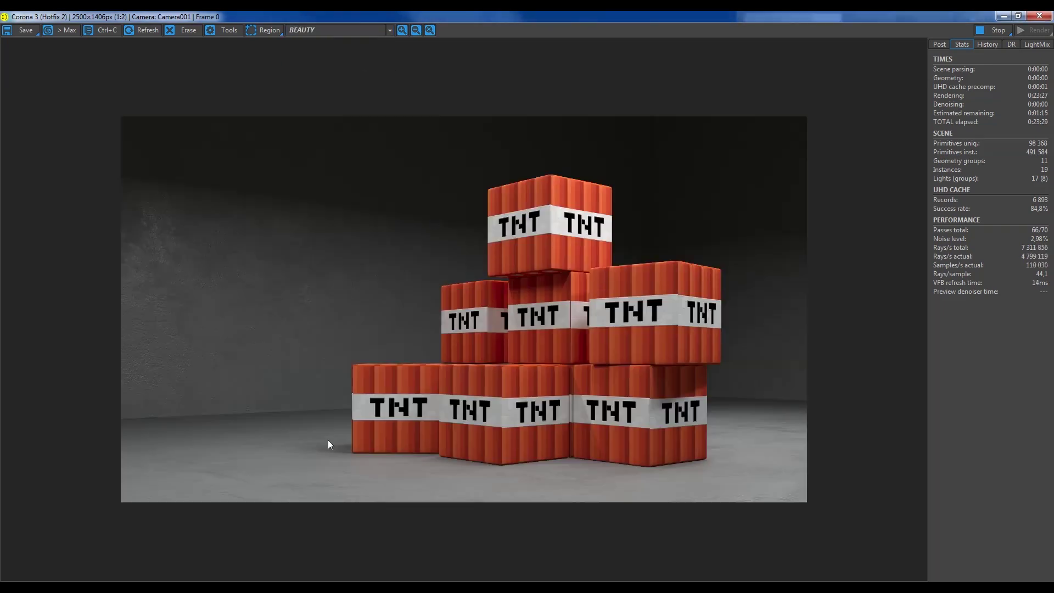
click(394, 446)
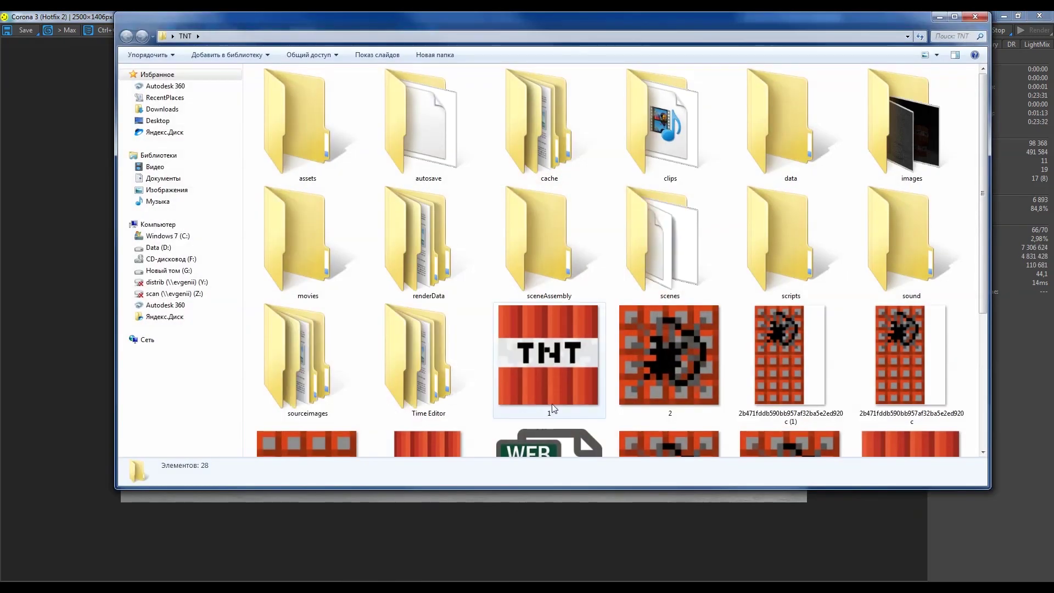
- Delete the 01 and 01_CTexmap files from the images folder, then minimize Explorer
click(894, 288)
scroll(894, 289, down, 2)
scroll(436, 255, up, 2)
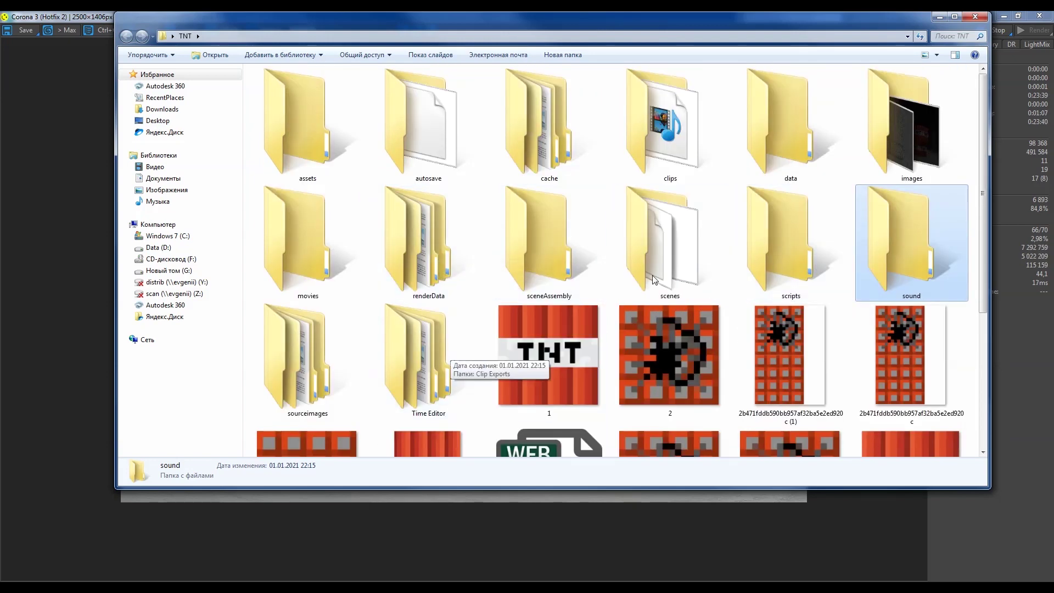
click(861, 127)
double_click(862, 127)
drag(397, 159, 267, 87)
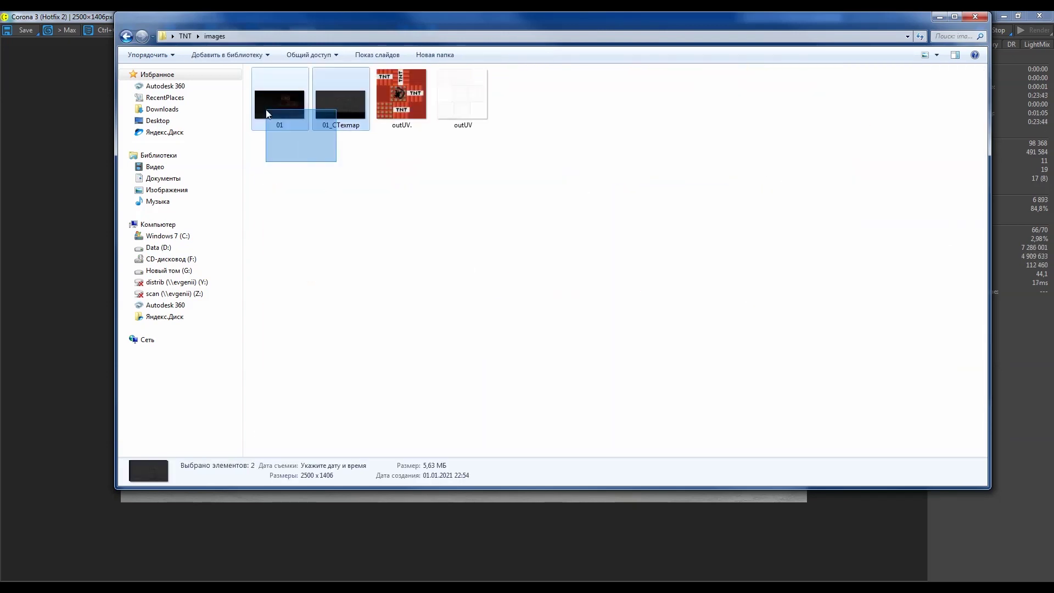
key(Delete)
key(Return)
click(939, 16)
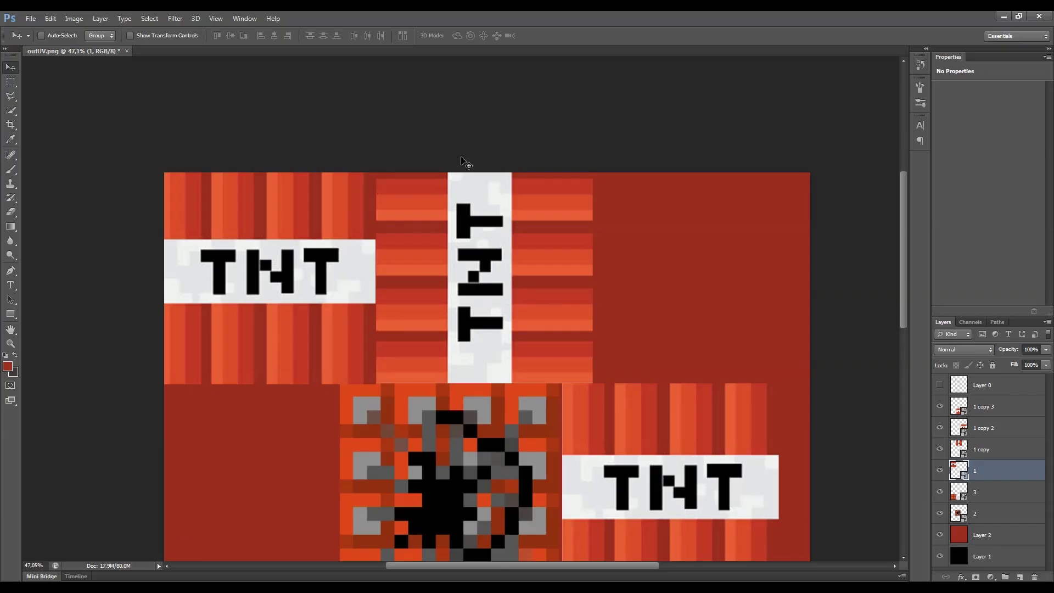
- Open 01.png as Camera Raw with Exposure +0.10, Contrast +20 and Clarity +20
key(ctrl+alt+shift+o)
click(623, 433)
click(713, 313)
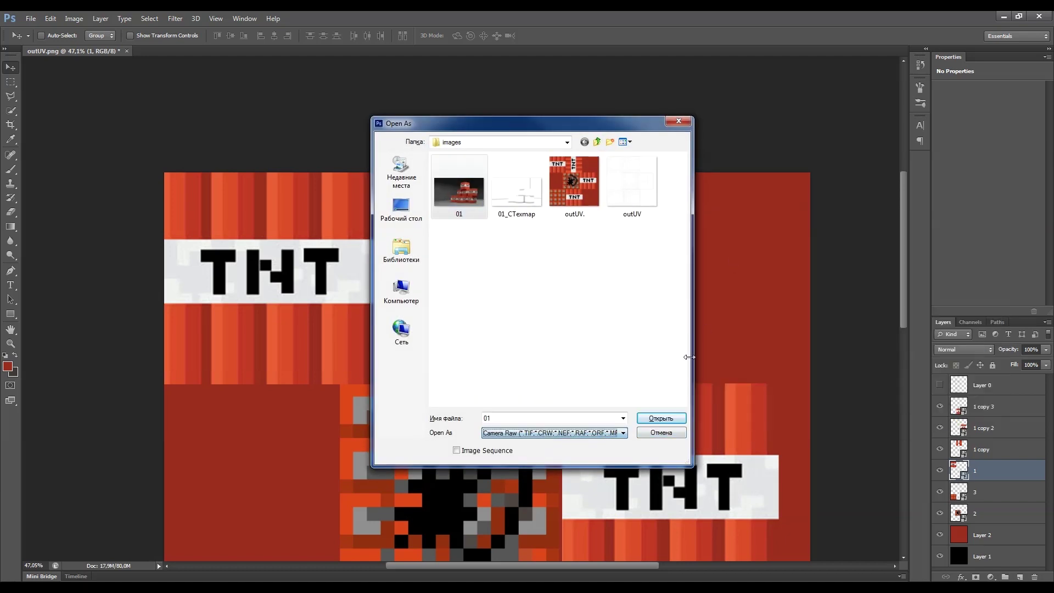
key(Escape)
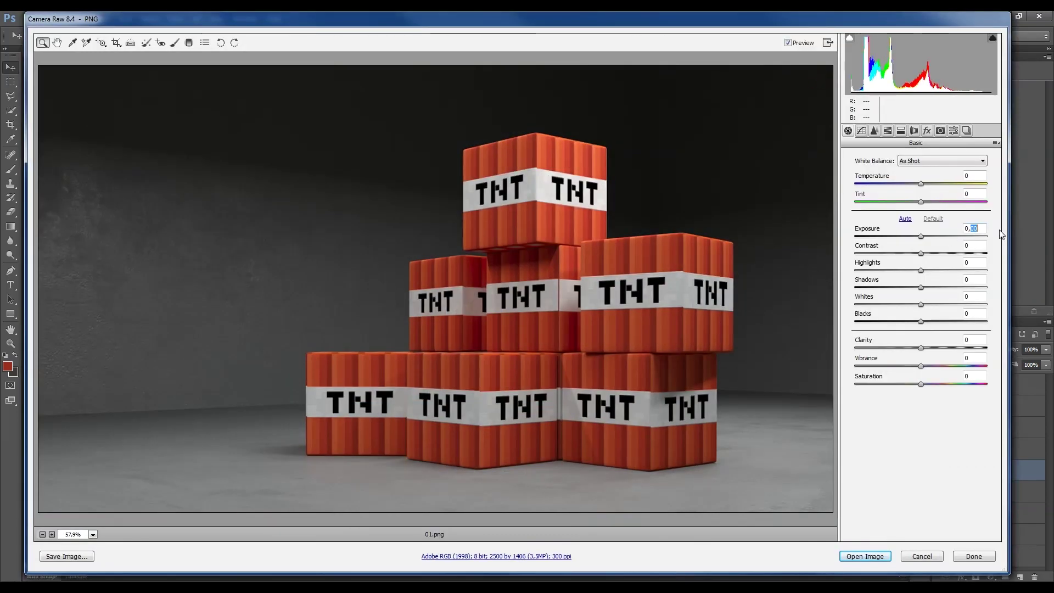
text(20)
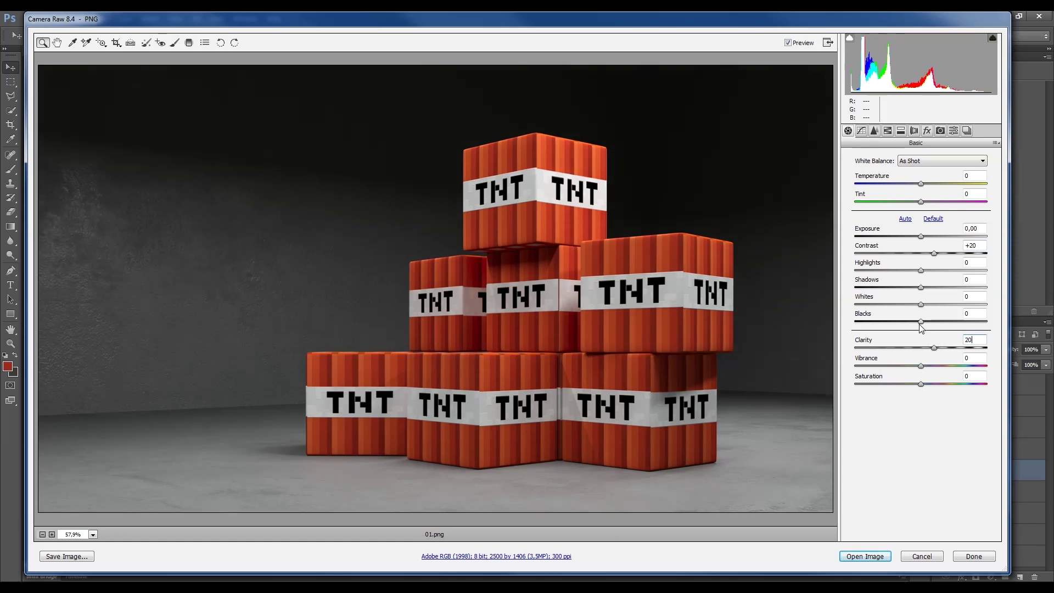
click(875, 131)
click(848, 131)
text(0,1)
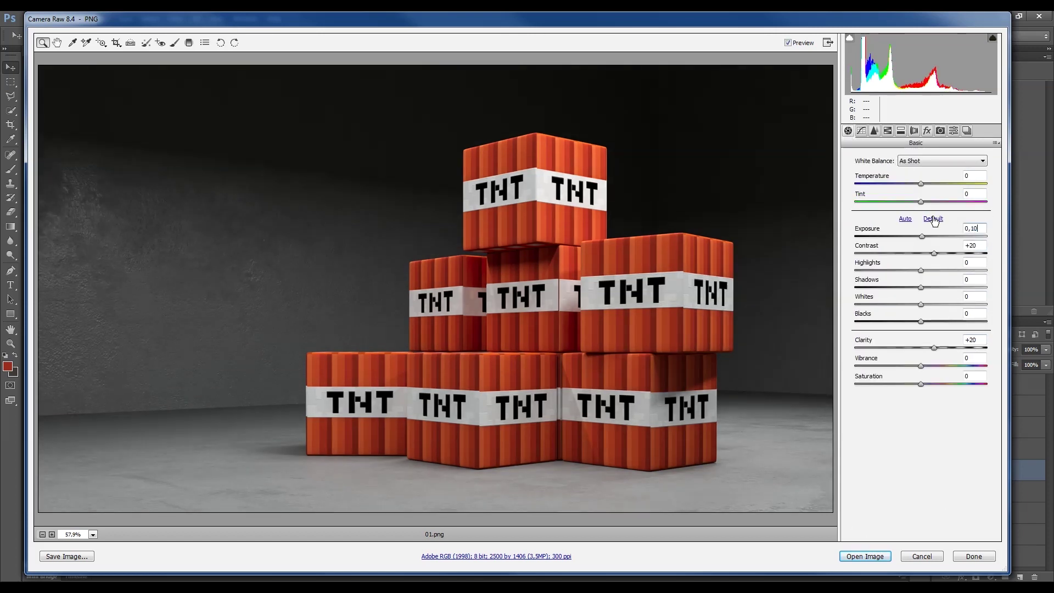
click(752, 303)
click(721, 327)
alt+click(642, 296)
alt+click(642, 297)
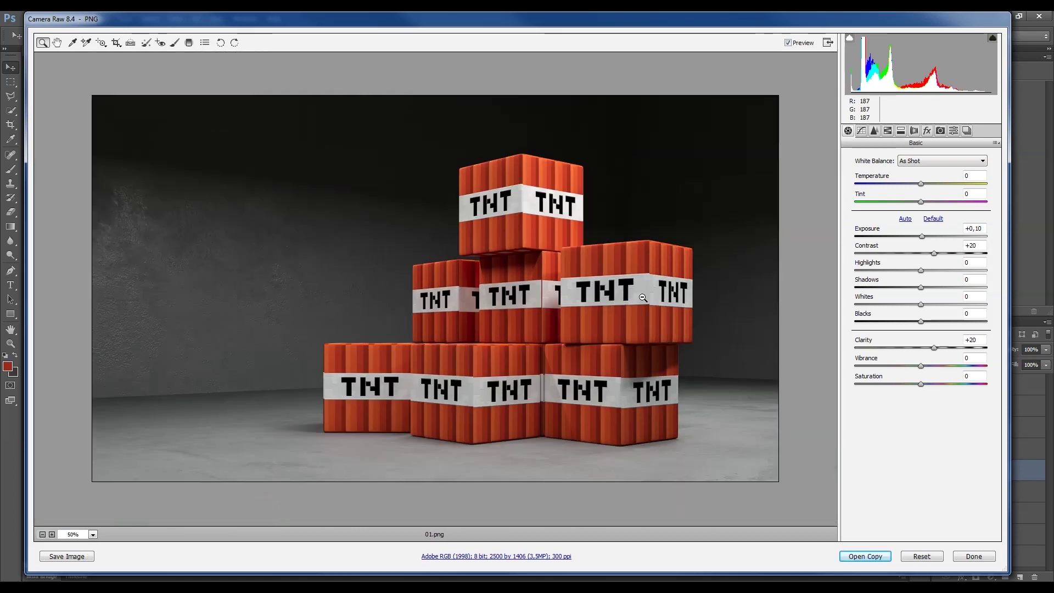
click(865, 556)
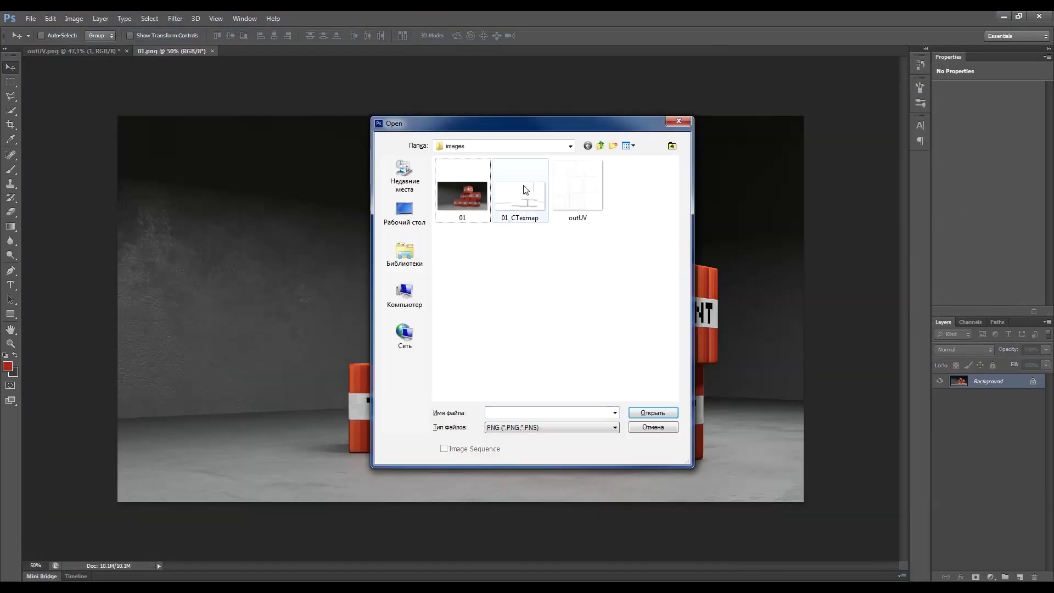
- Bring 01_CTexmap into 01.png as a layer set to Multiply blend mode
double_click(527, 202)
drag(364, 187, 212, 229)
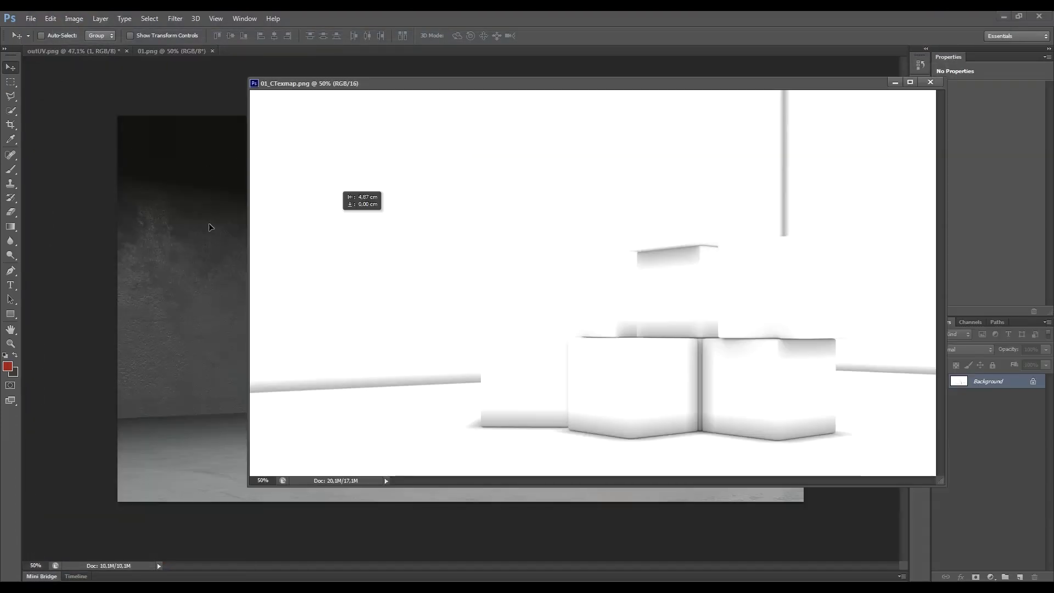
click(497, 231)
click(964, 349)
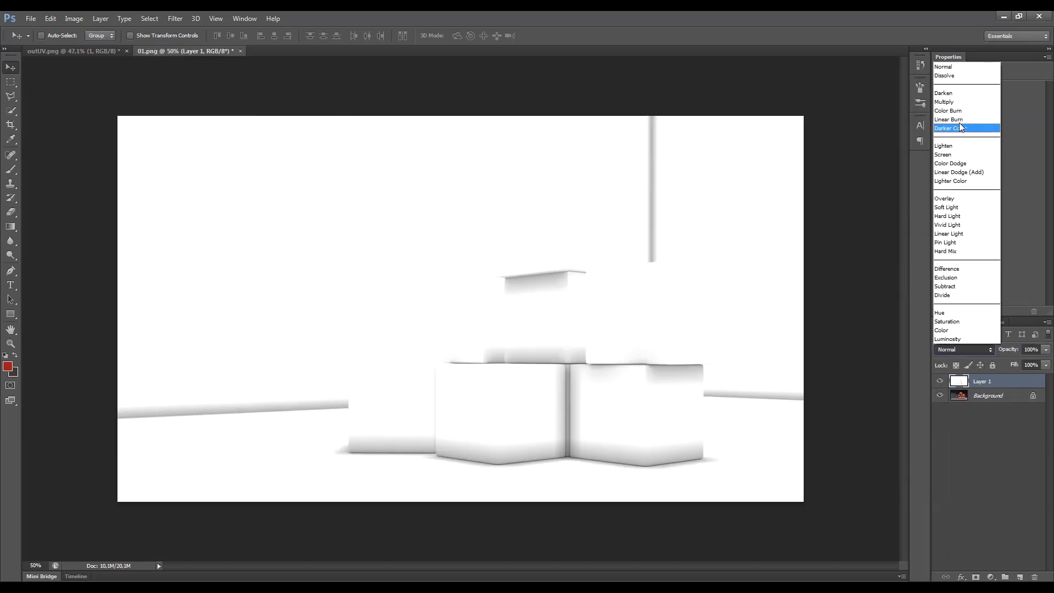
click(955, 103)
alt+scroll(878, 423, up, 1)
text(70)
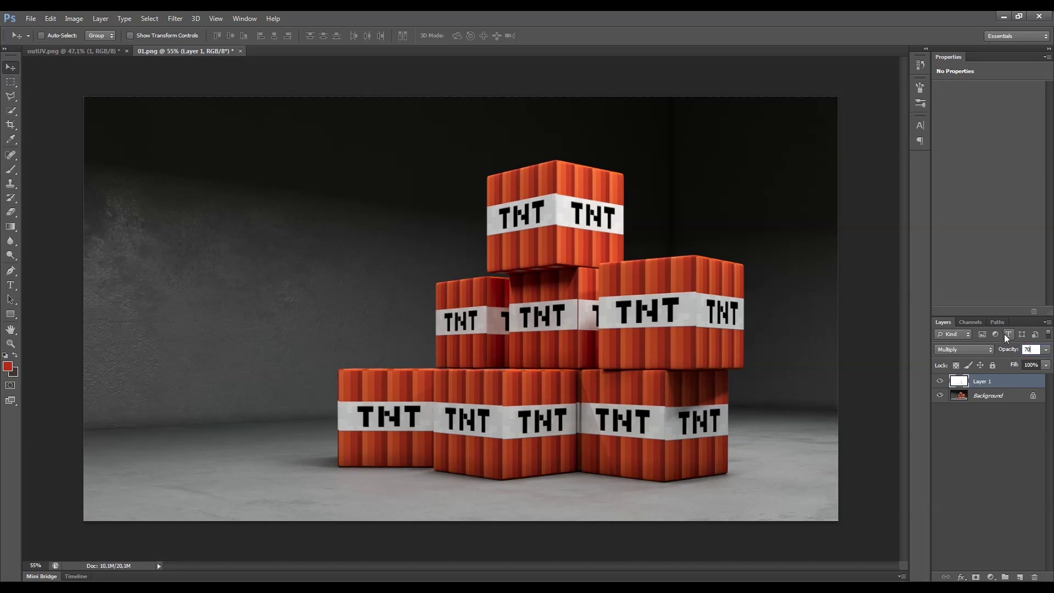
- Stamp the visible layers, add a Brightness/Contrast adjustment, and stamp again into Layer 3
key(Return)
key(ctrl+shift+alt+e)
click(990, 577)
click(993, 380)
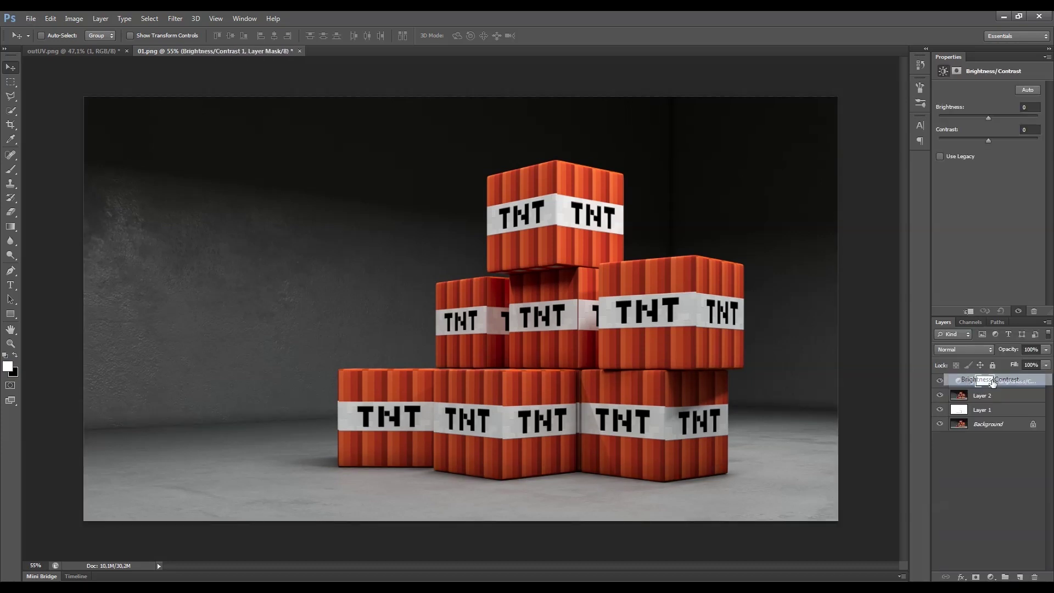
key(Return)
key(ctrl+shift+alt+e)
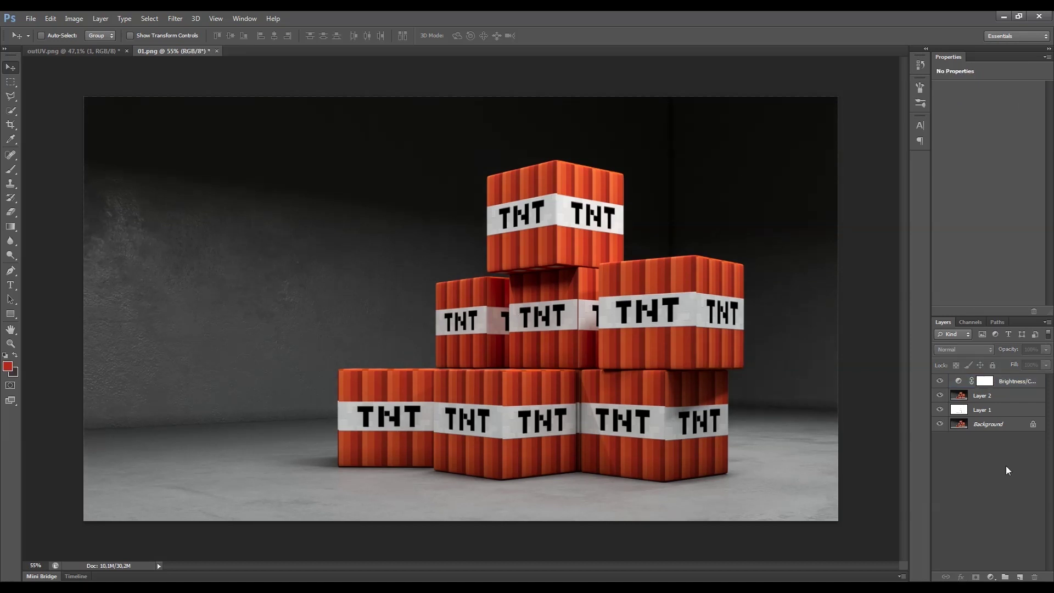
click(176, 18)
mouse_move(186, 181)
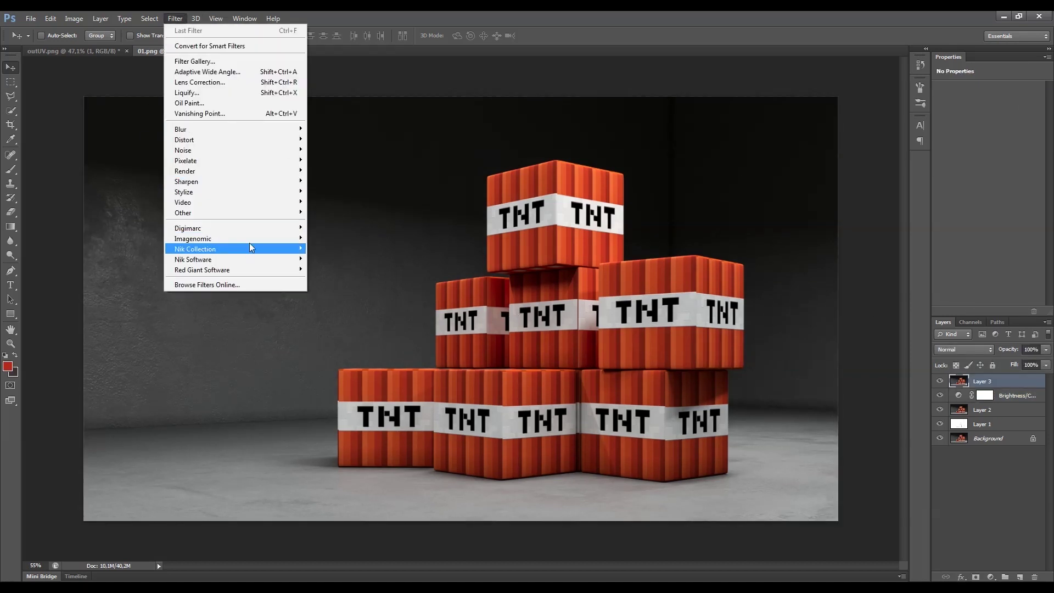
- Apply Smart Sharpen and save the image as a PNG named 01PP
click(330, 217)
click(905, 118)
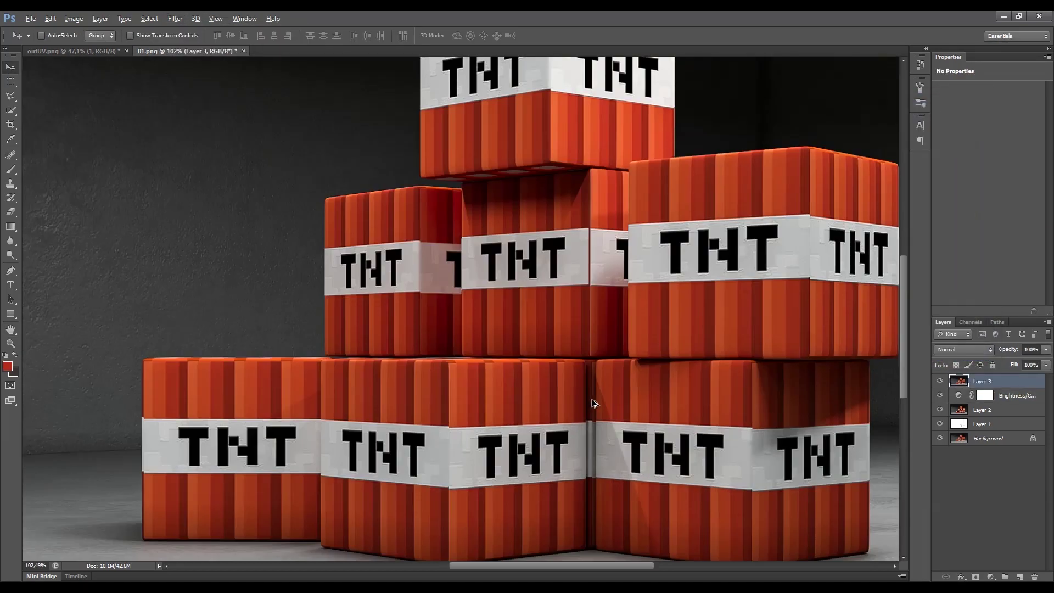
key(ctrl+shift+s)
click(554, 333)
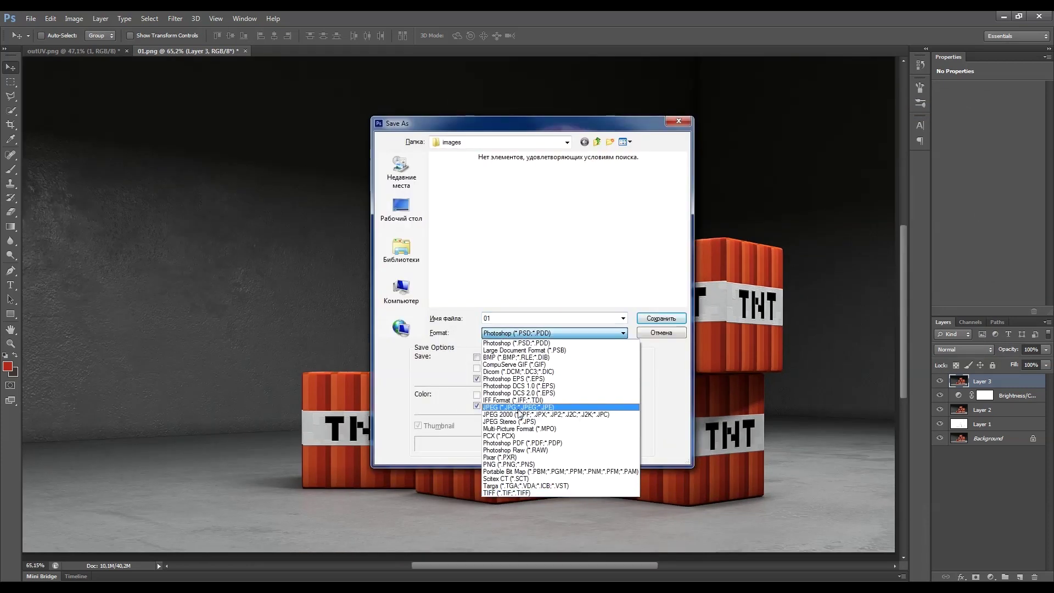
click(508, 464)
text(33)
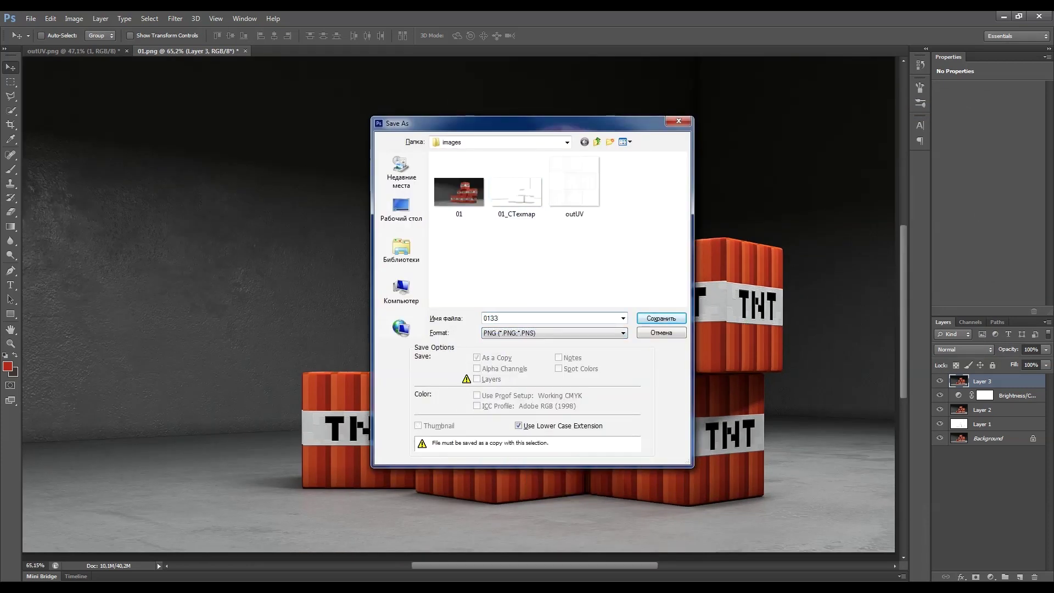
key(BackSpace)
key(BackSpace)
text(PP)
click(674, 322)
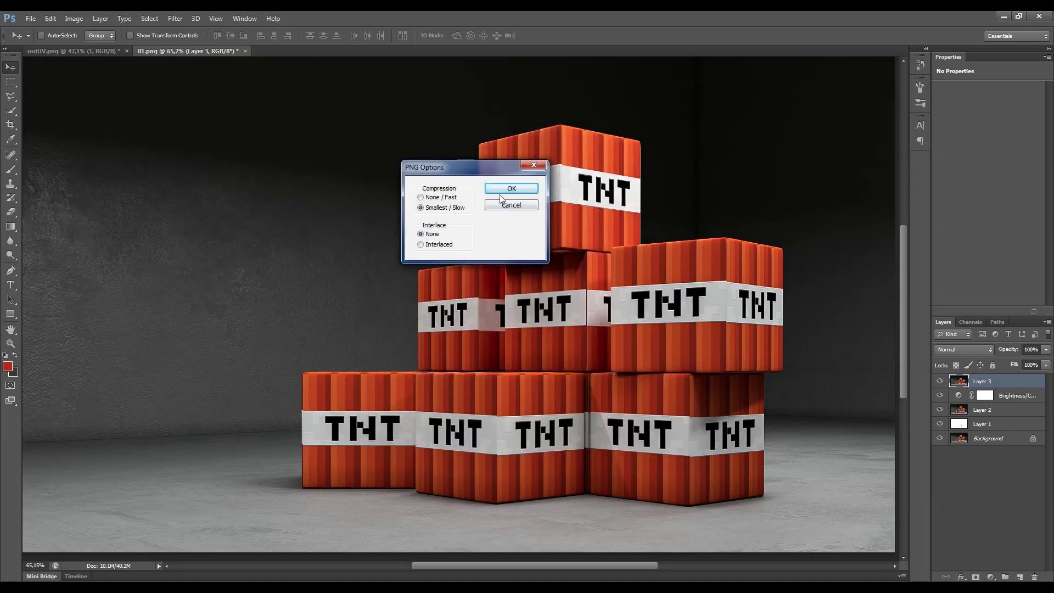
click(544, 188)
right_click(422, 587)
- Open 01PP from the TNT images folder in ACDSee's quick viewer
click(391, 407)
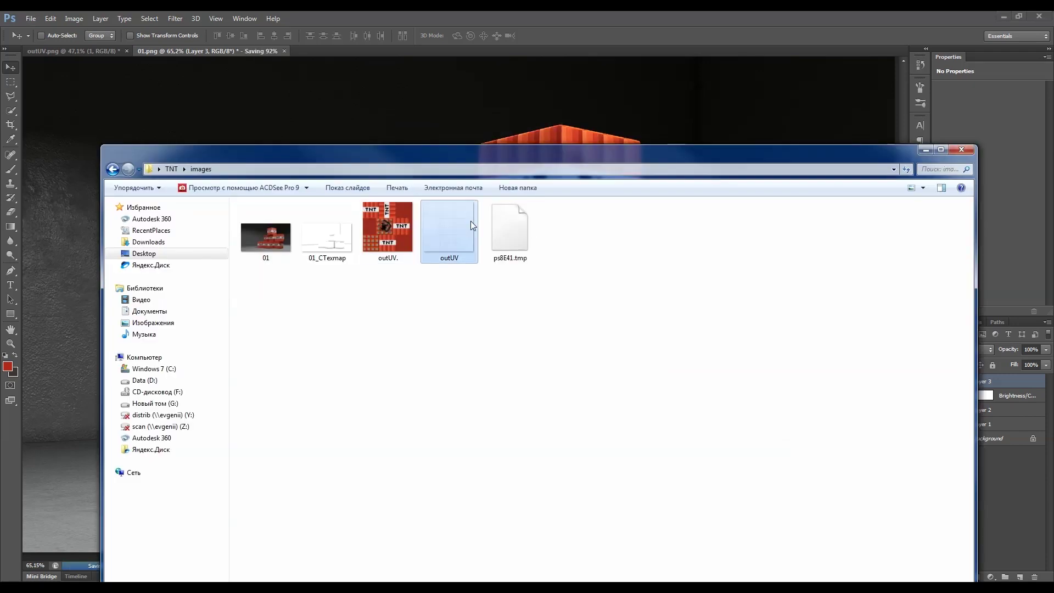
double_click(383, 242)
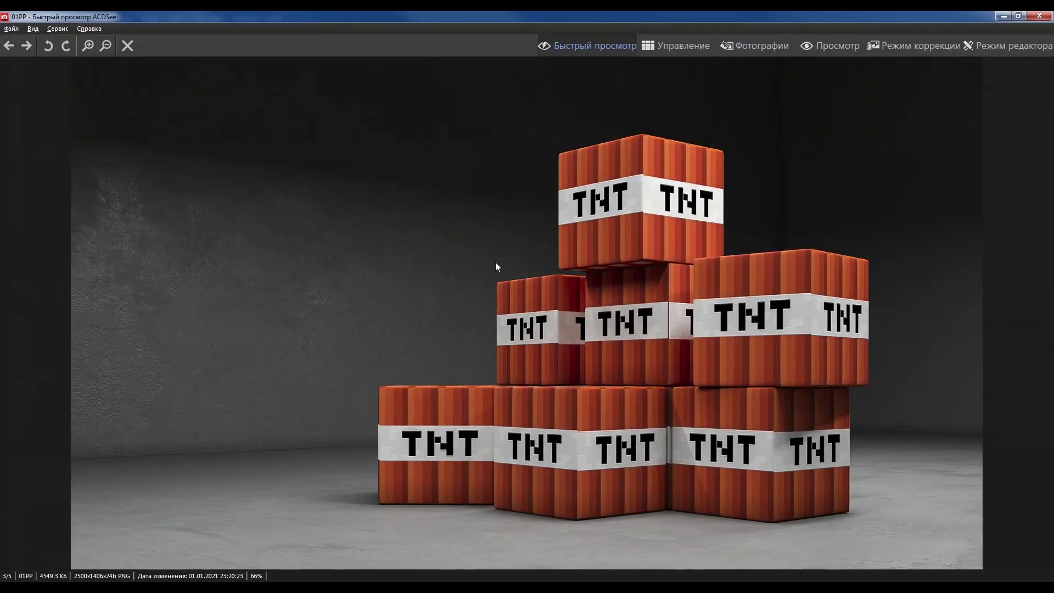